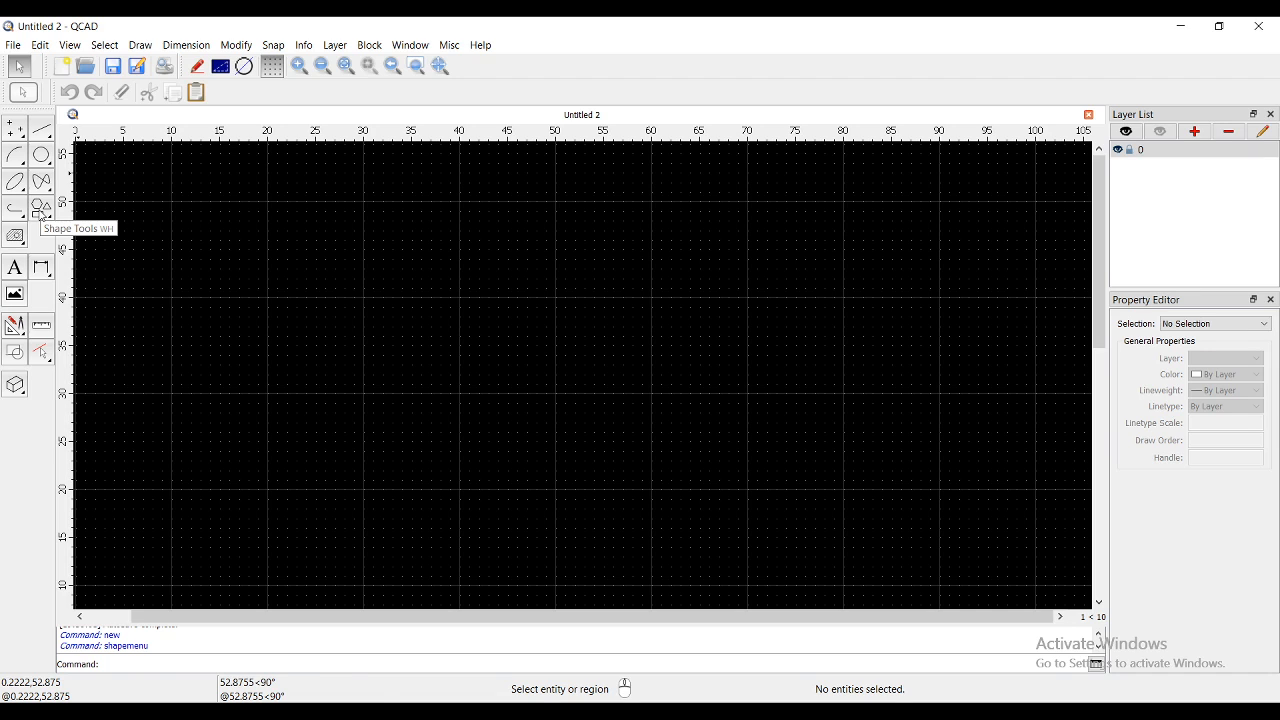
# - Start the 'Rectangle from two corners' tool from the Shape Tools
pyautogui.click(40, 210)
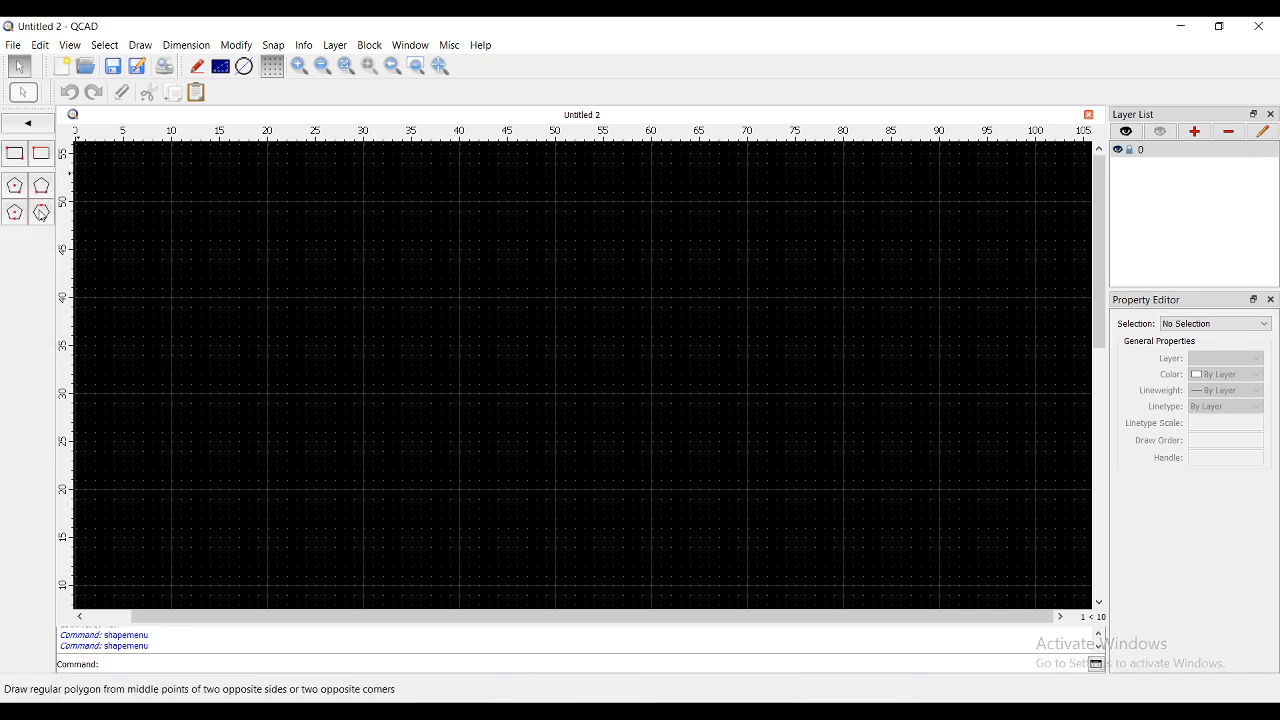
pyautogui.click(16, 155)
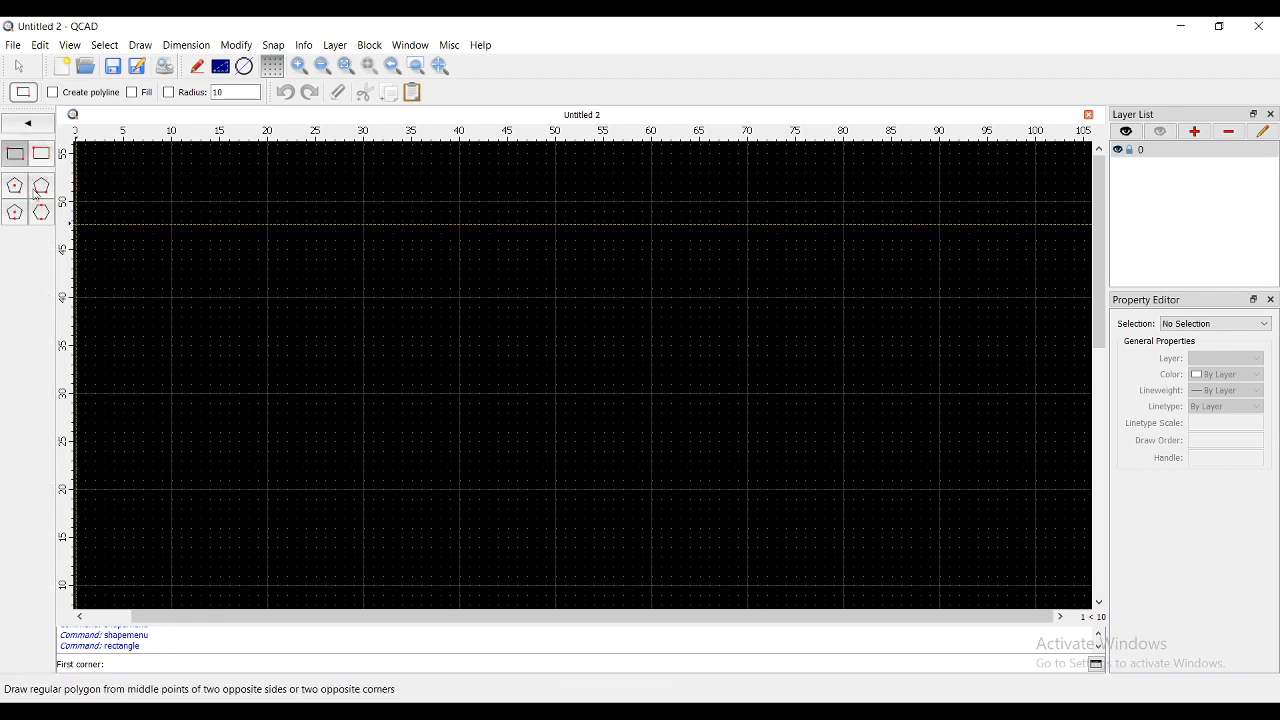
# - Draw the first rectangle from corner (30,20) to opposite corner (50,30)
pyautogui.click(16, 157)
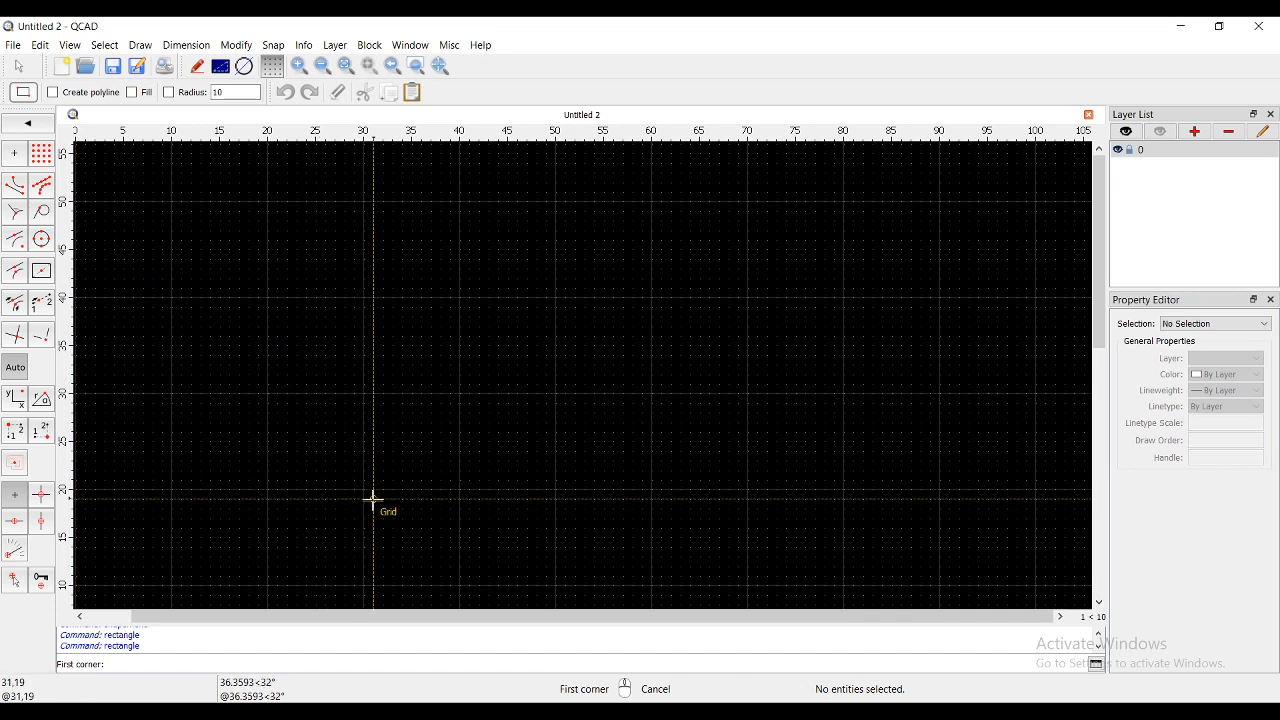
pyautogui.scroll(3, 365, 482)
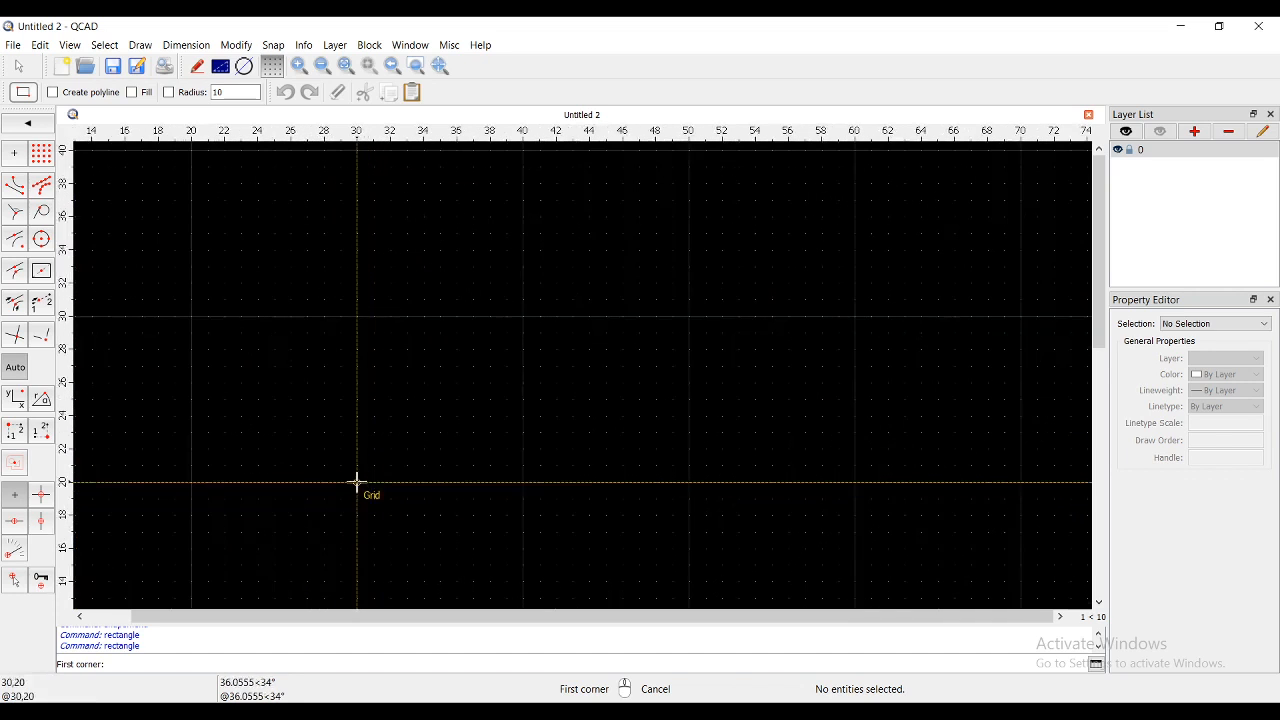
pyautogui.click(357, 482)
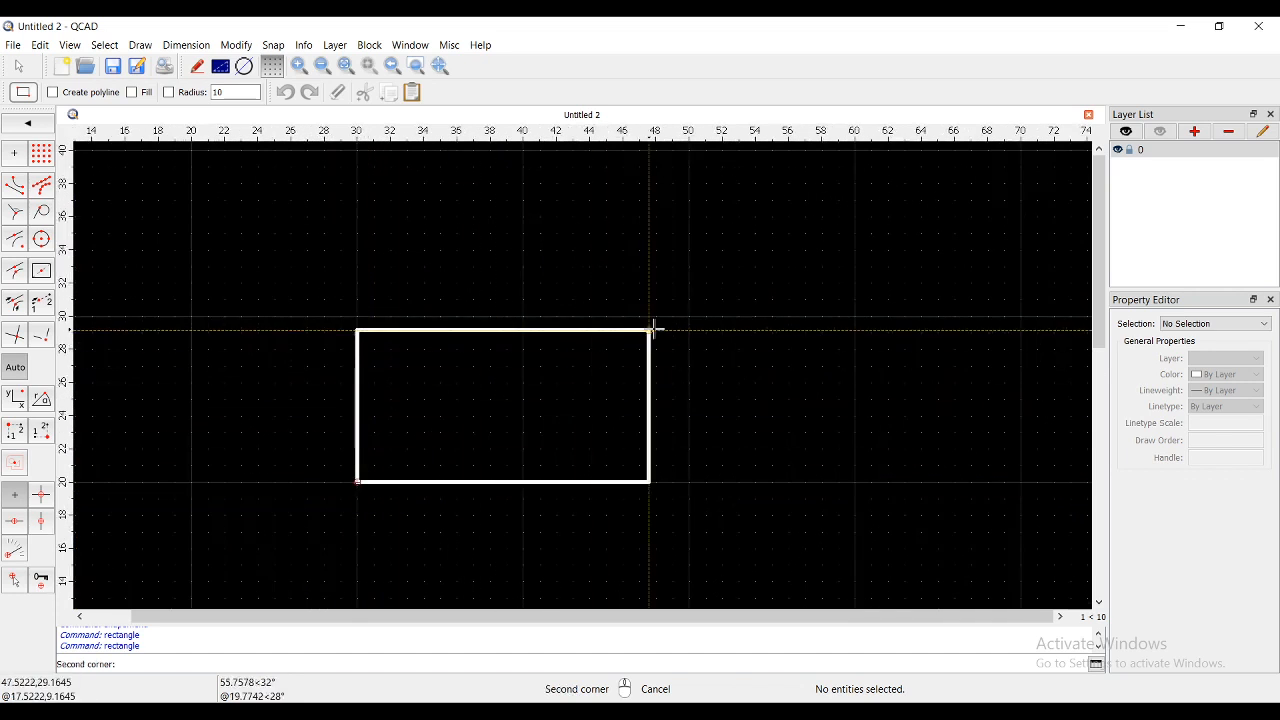
pyautogui.click(690, 316)
pyautogui.scroll(-5, 549, 369)
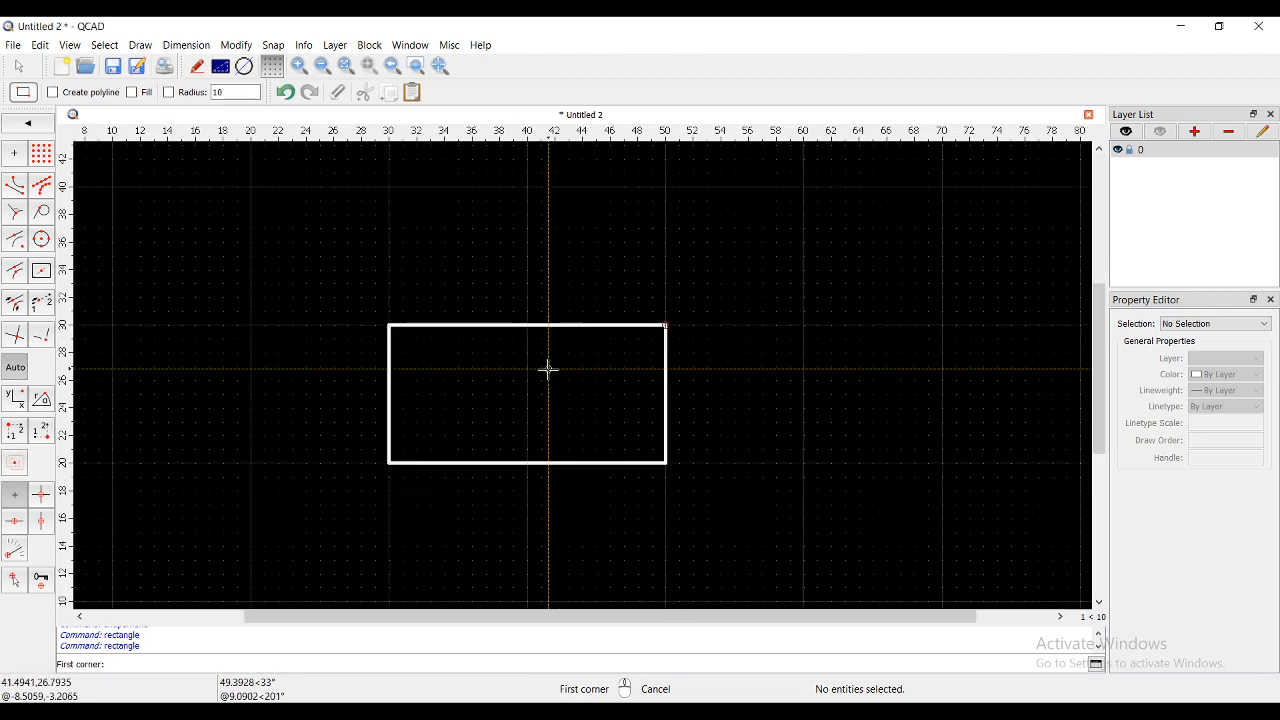
pyautogui.scroll(1, 614, 281)
pyautogui.scroll(-1, 620, 260)
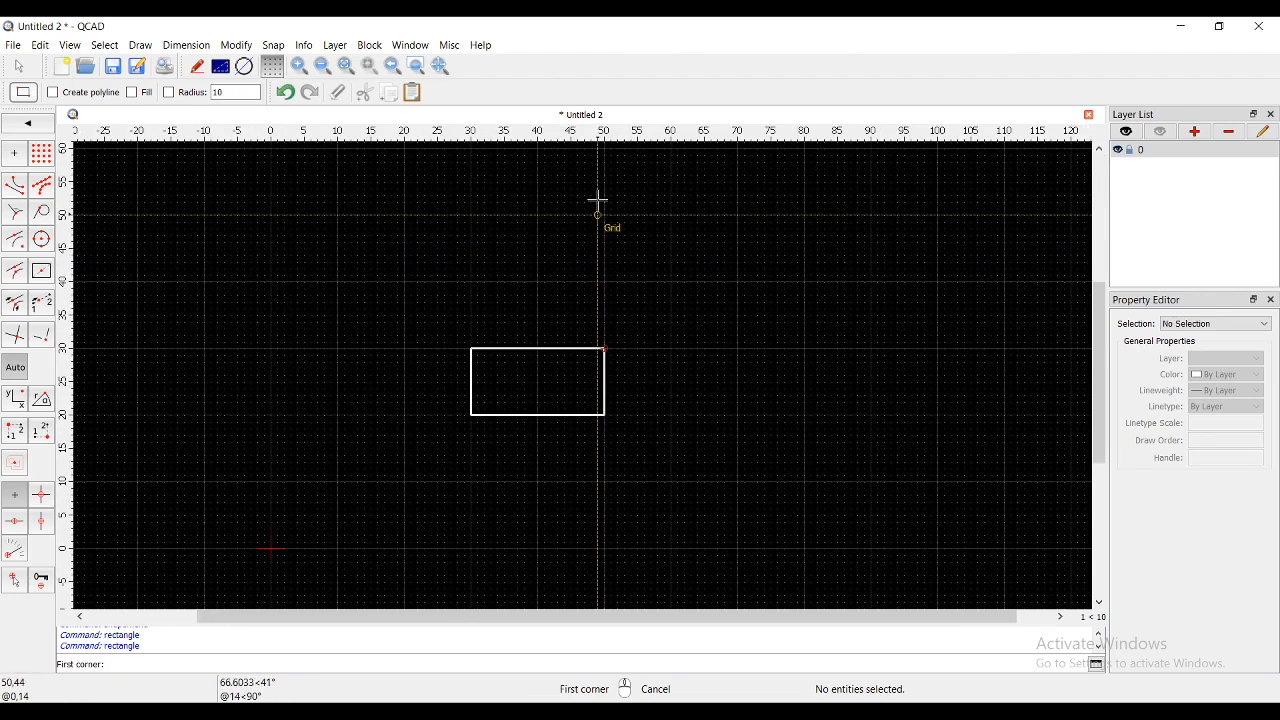
pyautogui.scroll(1, 600, 200)
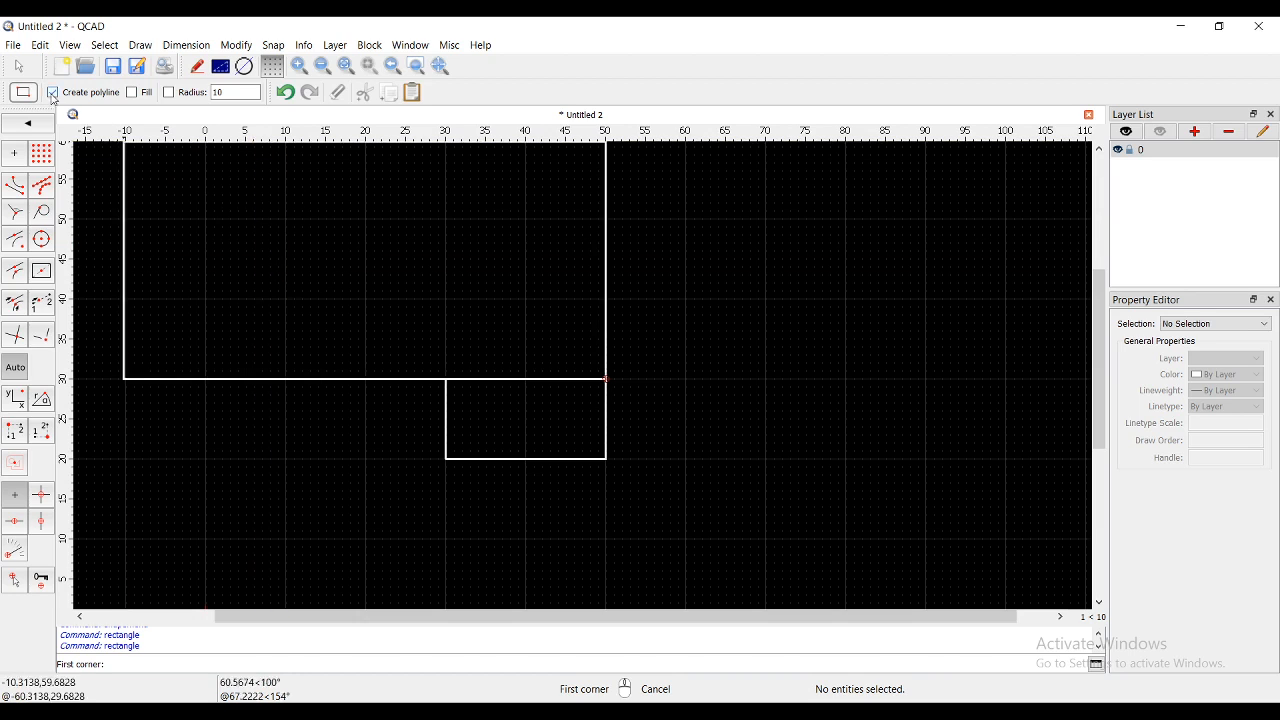
# - Enable 'Create polyline' and draw a rectangle from (30,40) to (50,50) as one polyline
pyautogui.click(53, 93)
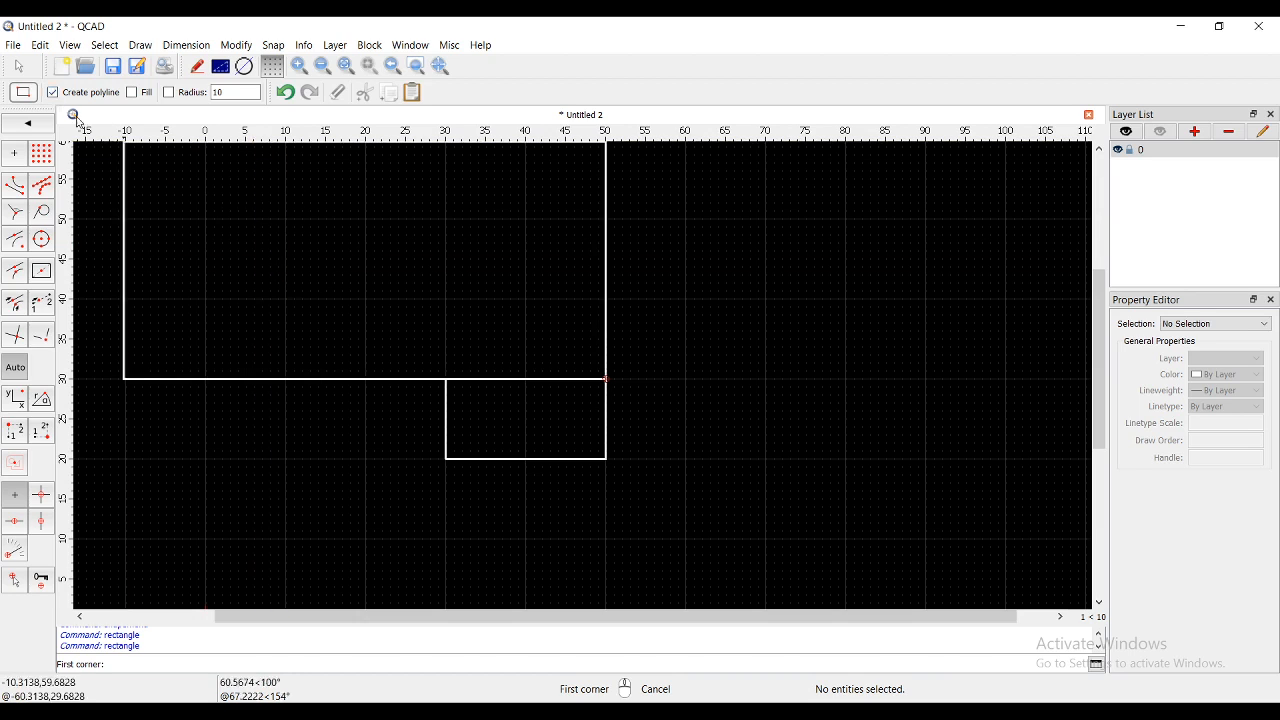
pyautogui.click(446, 298)
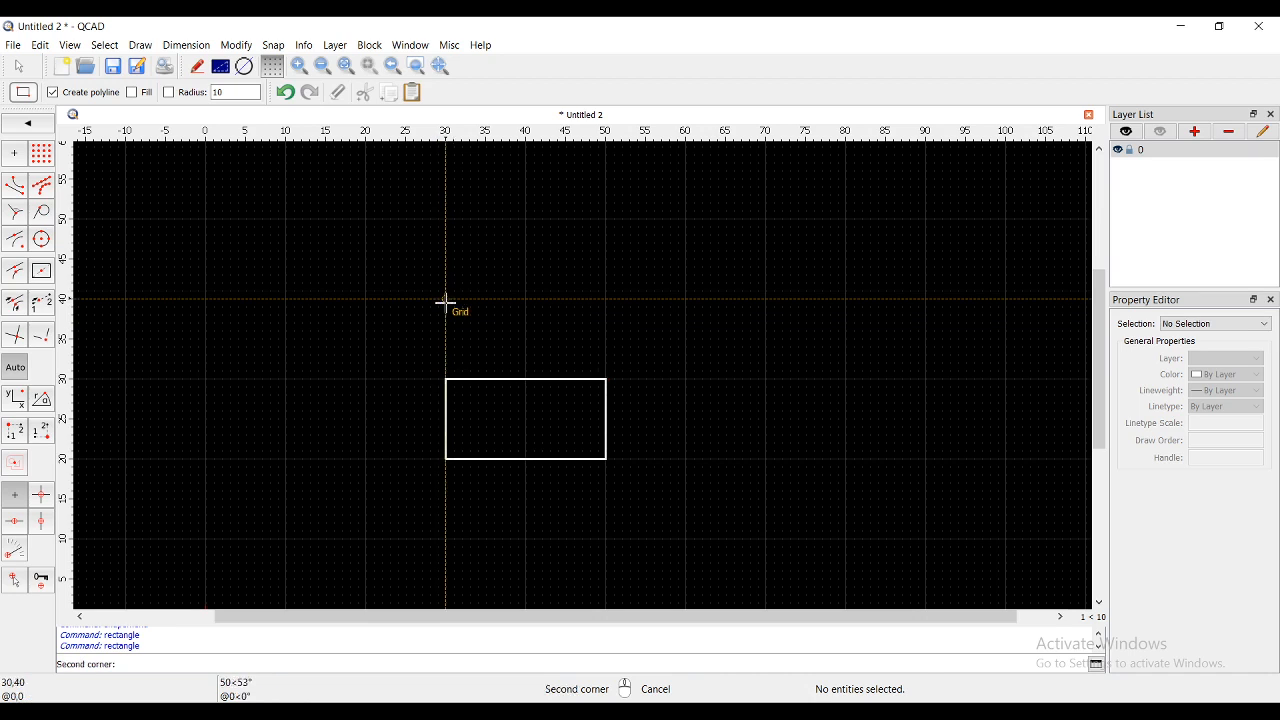
pyautogui.click(606, 219)
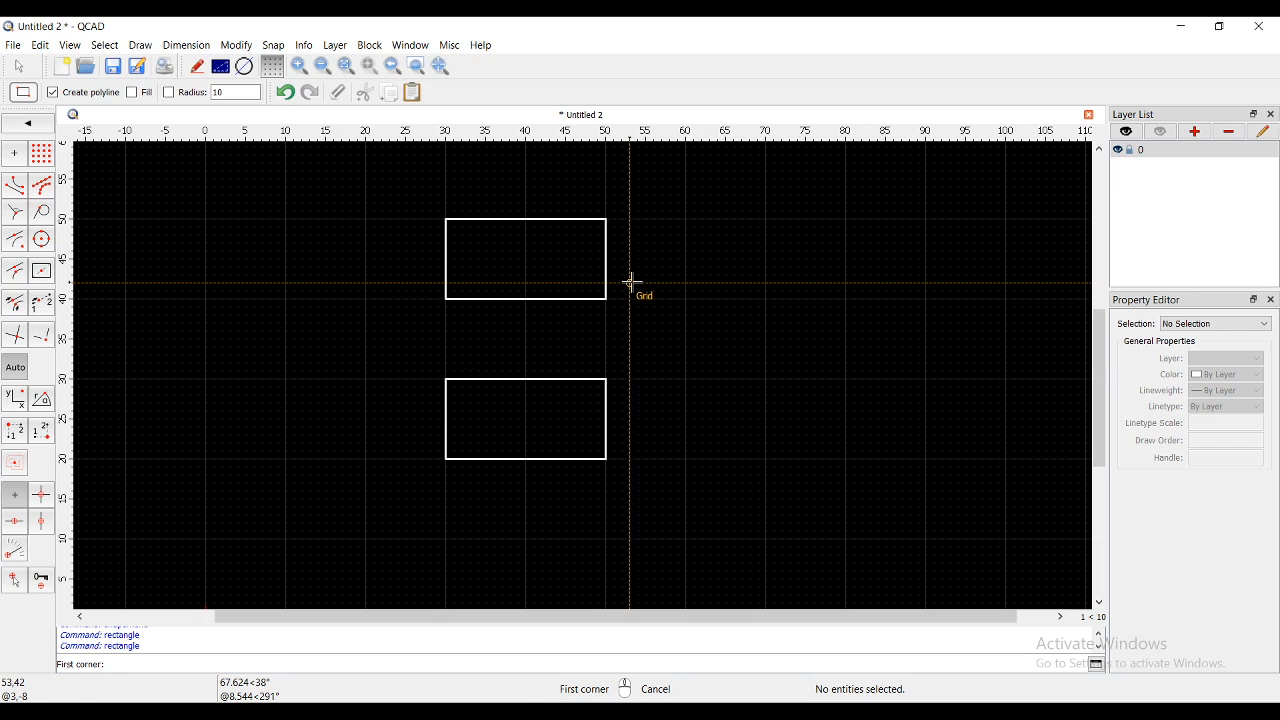
pyautogui.rightClick(631, 283)
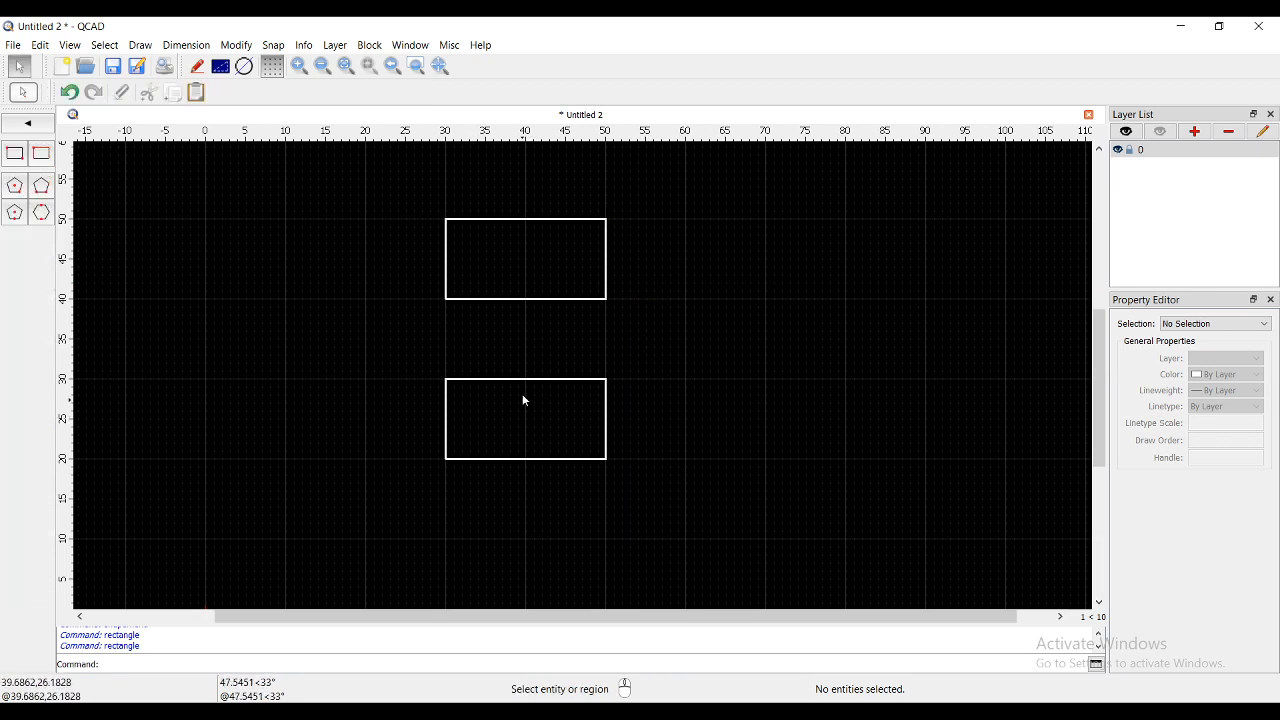
pyautogui.click(452, 392)
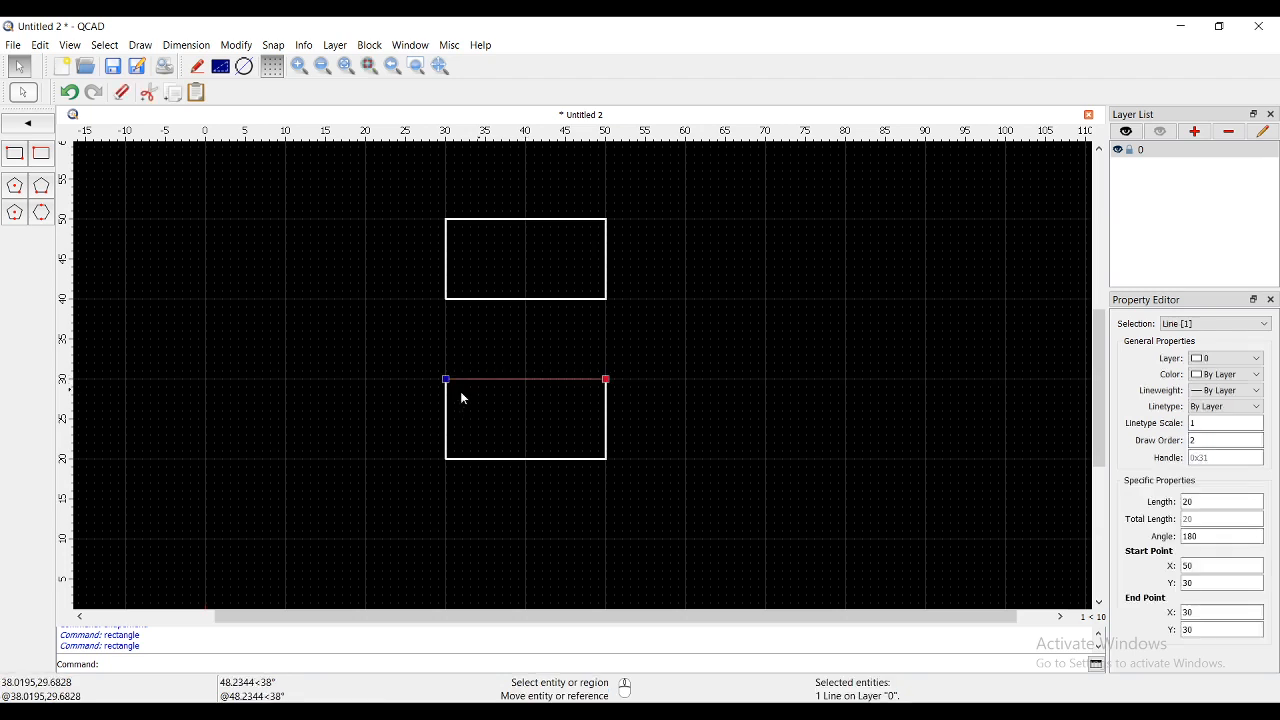
pyautogui.click(502, 462)
pyautogui.click(607, 440)
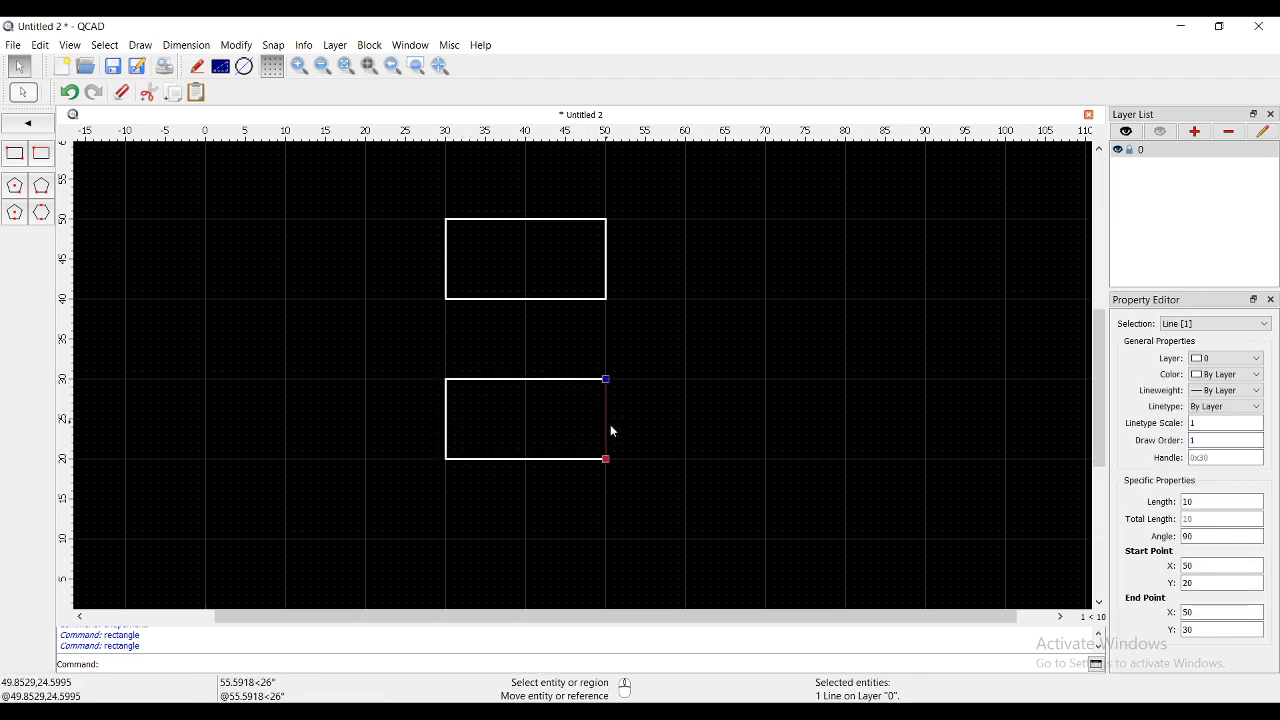
pyautogui.click(640, 434)
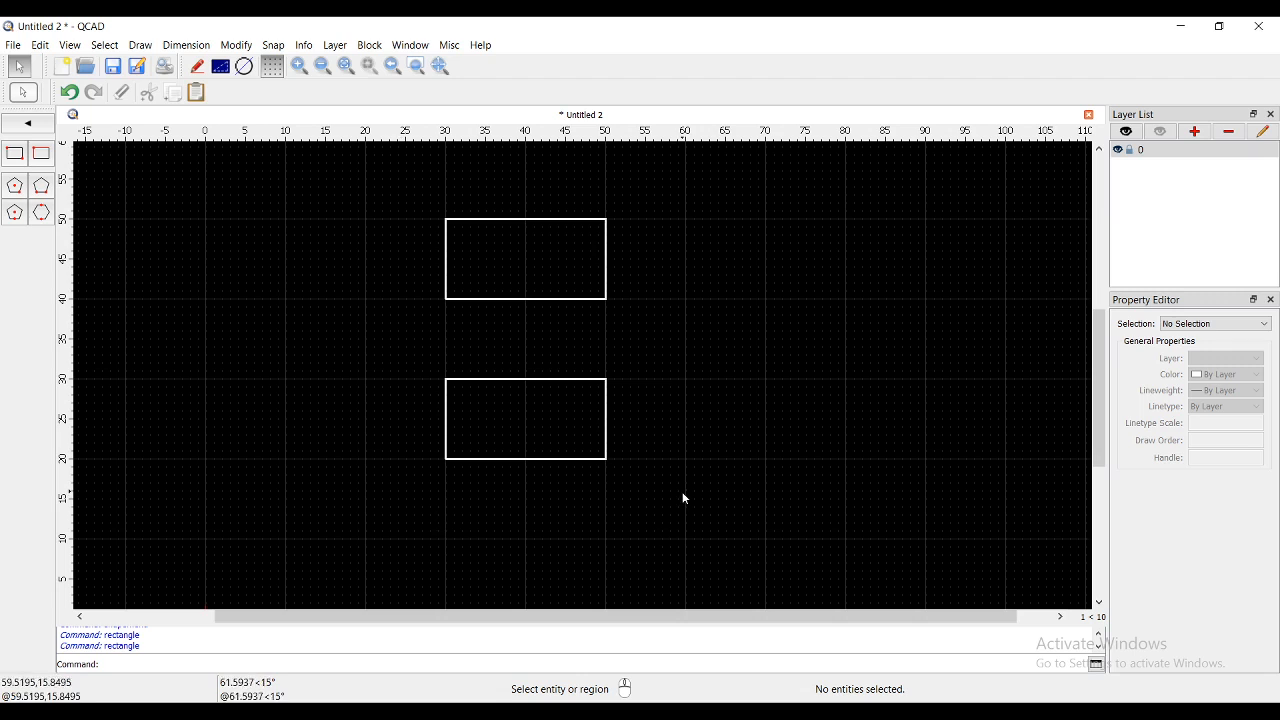
pyautogui.click(470, 299)
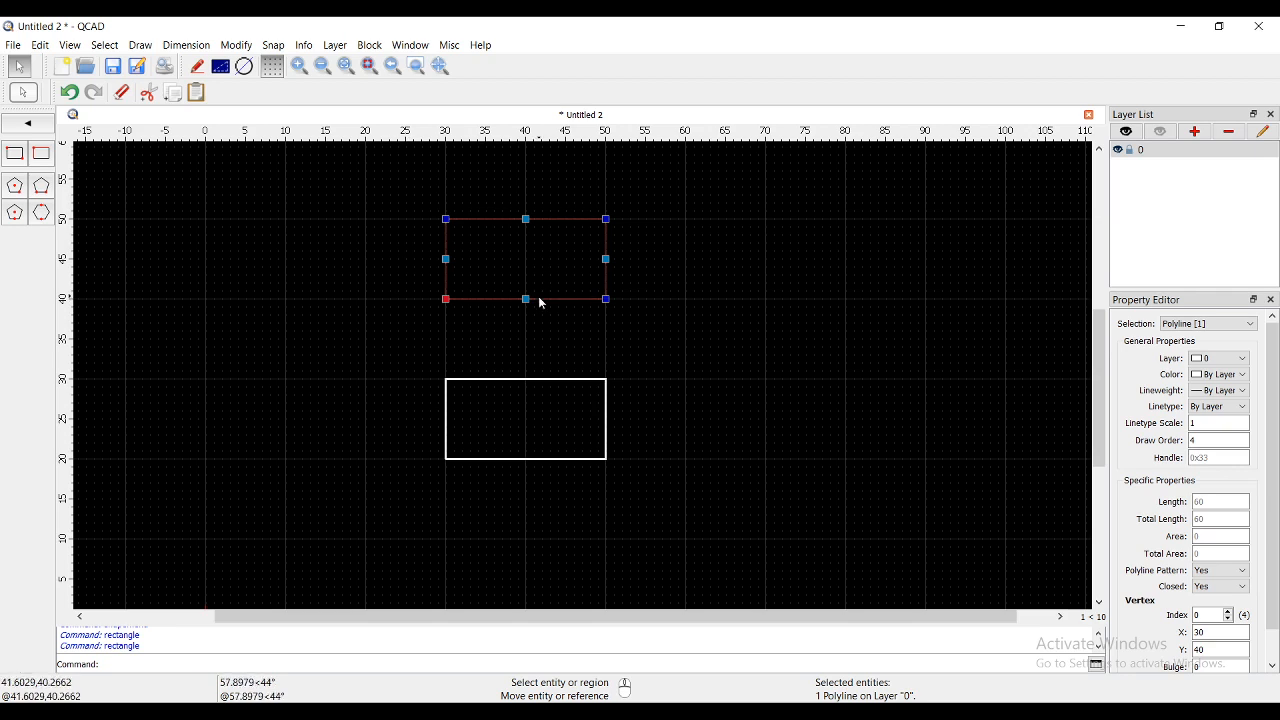
pyautogui.click(685, 324)
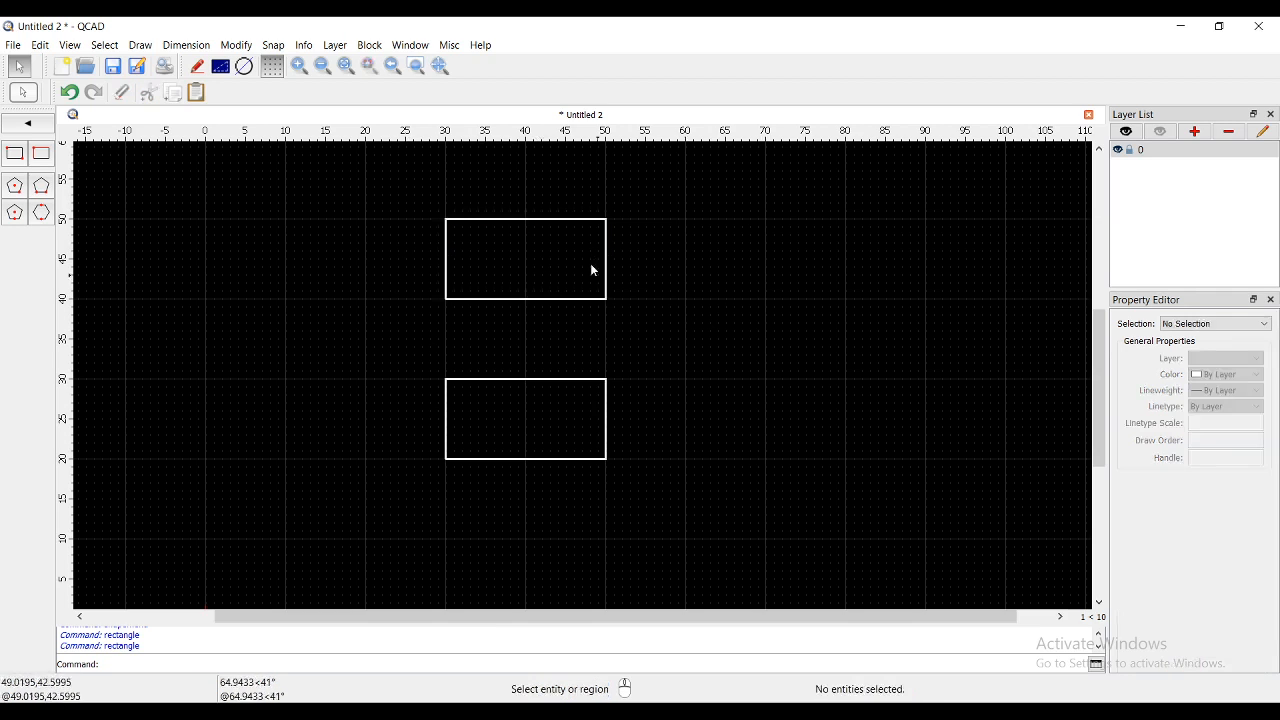
pyautogui.click(571, 219)
pyautogui.click(683, 301)
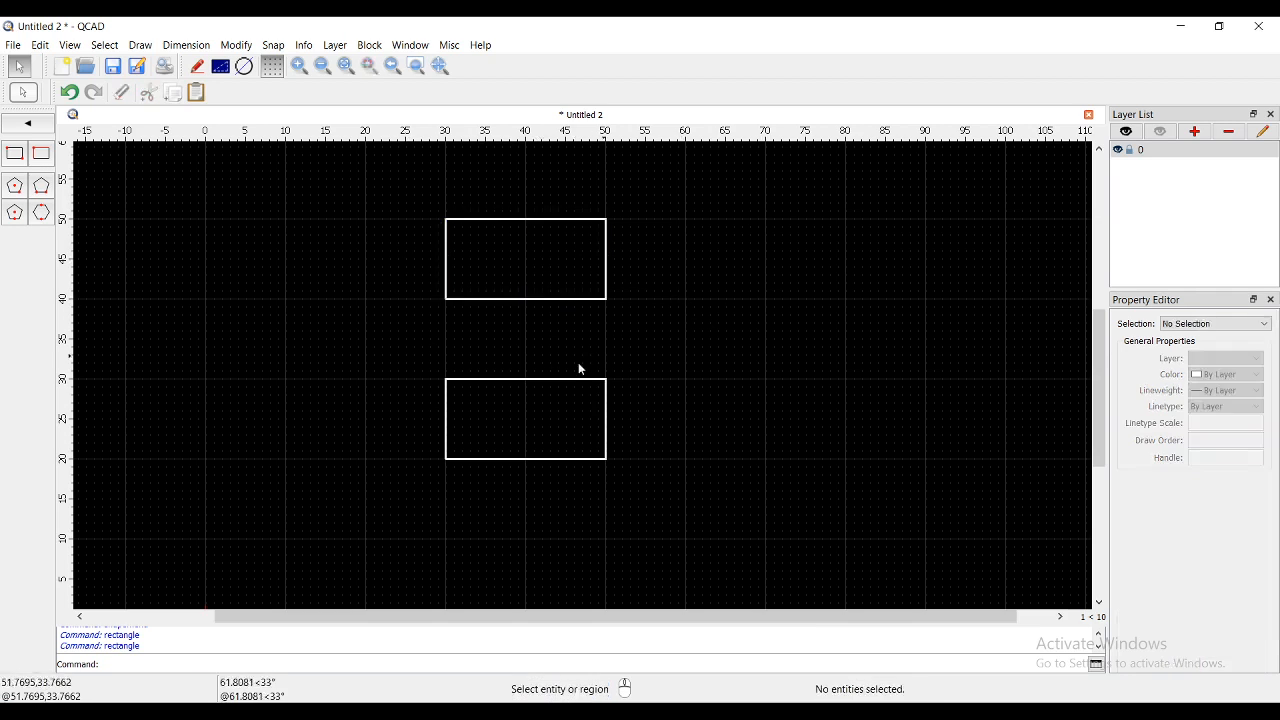
pyautogui.click(486, 379)
pyautogui.click(606, 433)
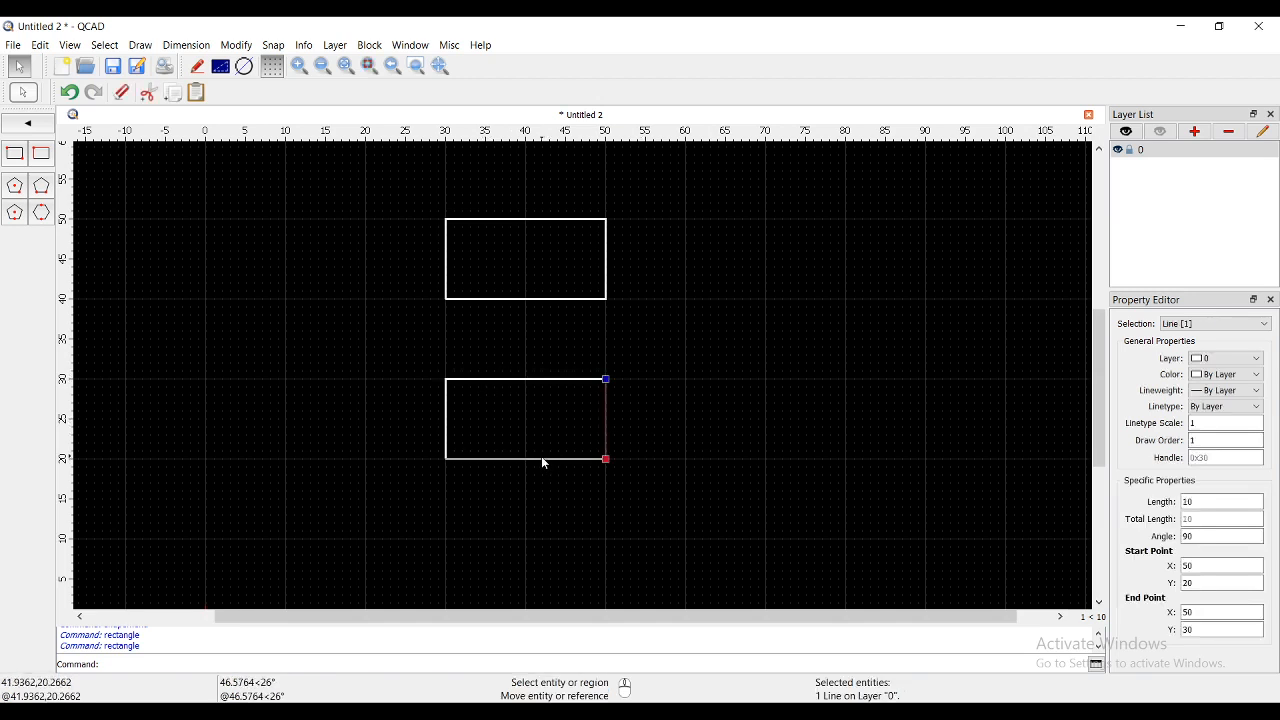
pyautogui.click(541, 459)
pyautogui.click(446, 417)
pyautogui.click(418, 418)
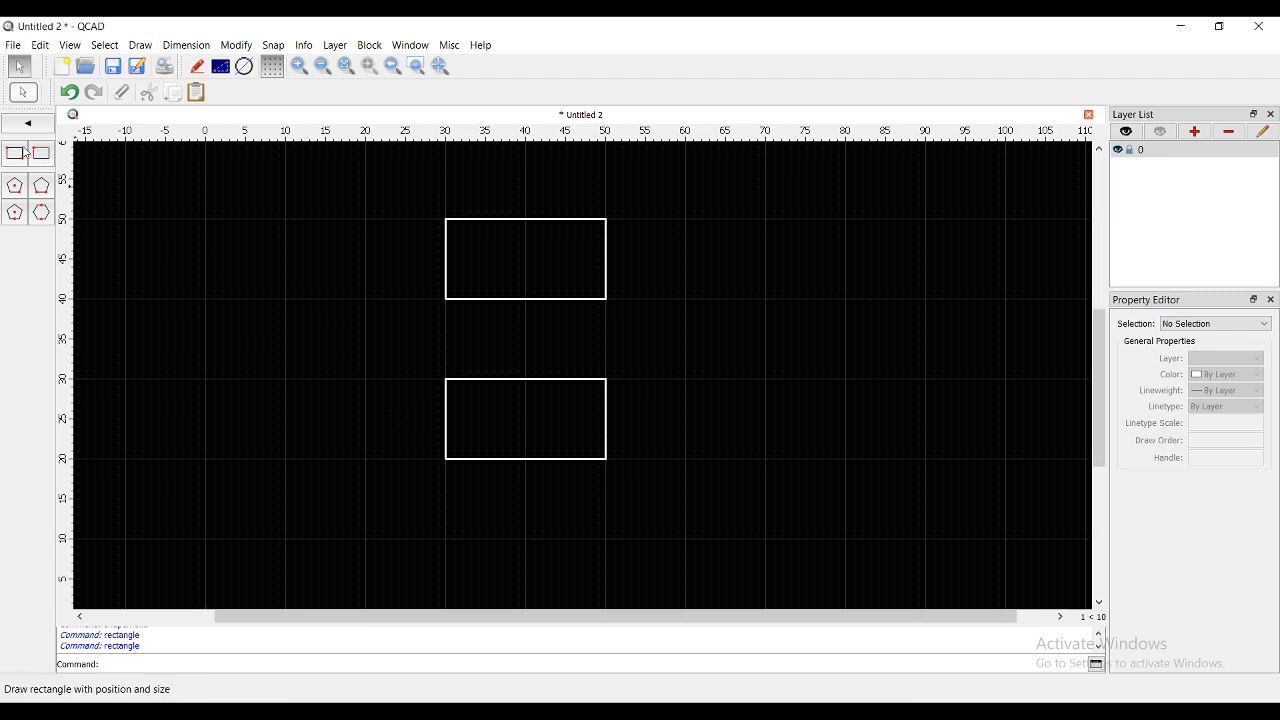
# - Start an unfilled rectangle at its first corner with 5-unit rounded corners
pyautogui.click(16, 158)
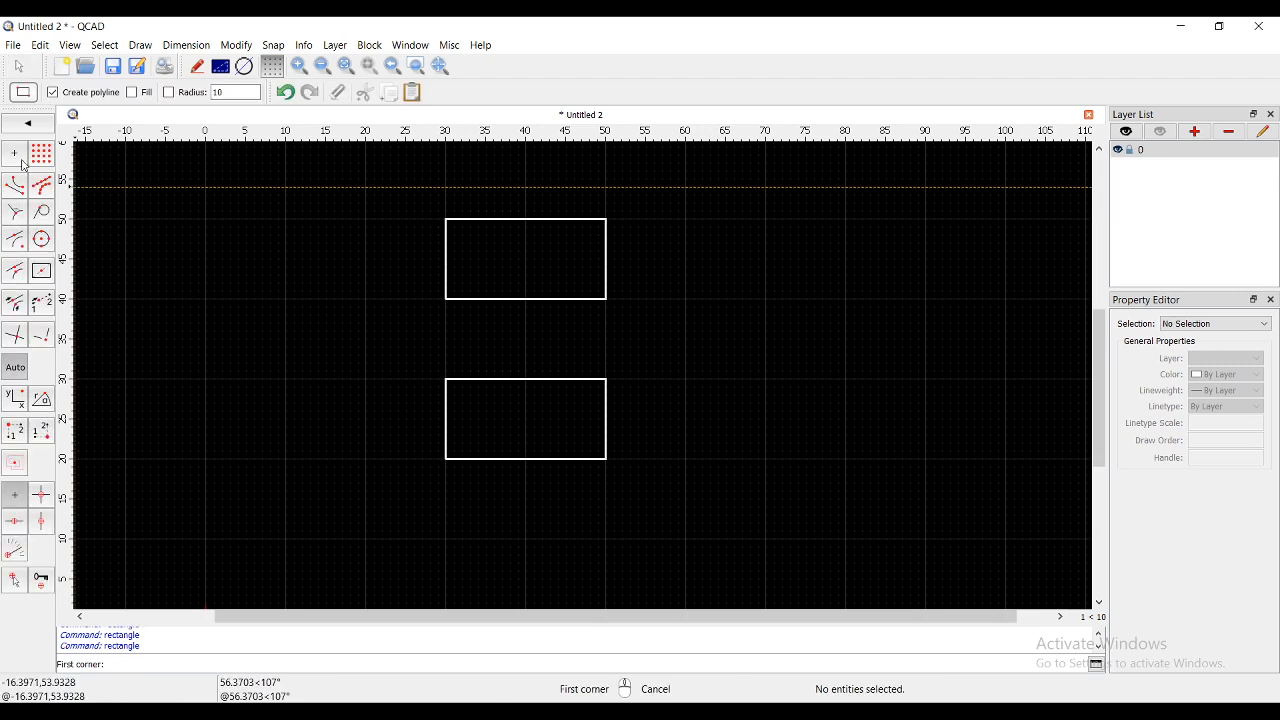
pyautogui.click(132, 93)
pyautogui.click(685, 299)
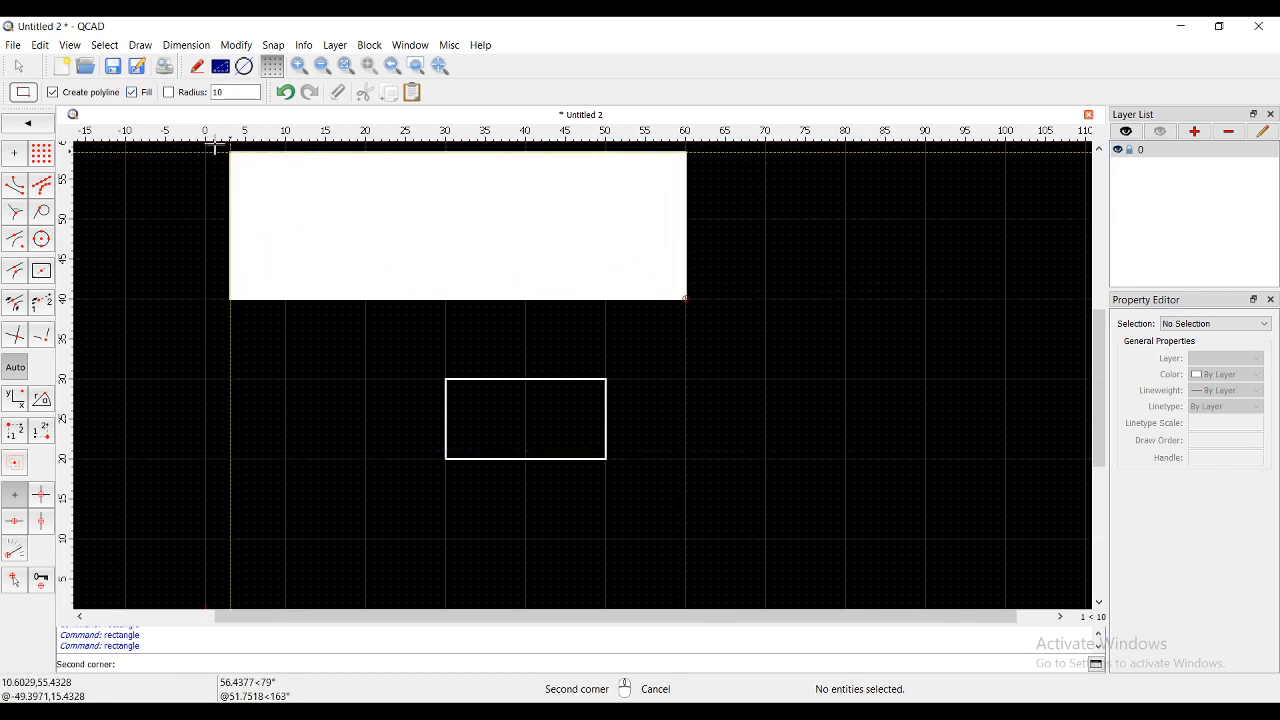
pyautogui.click(132, 93)
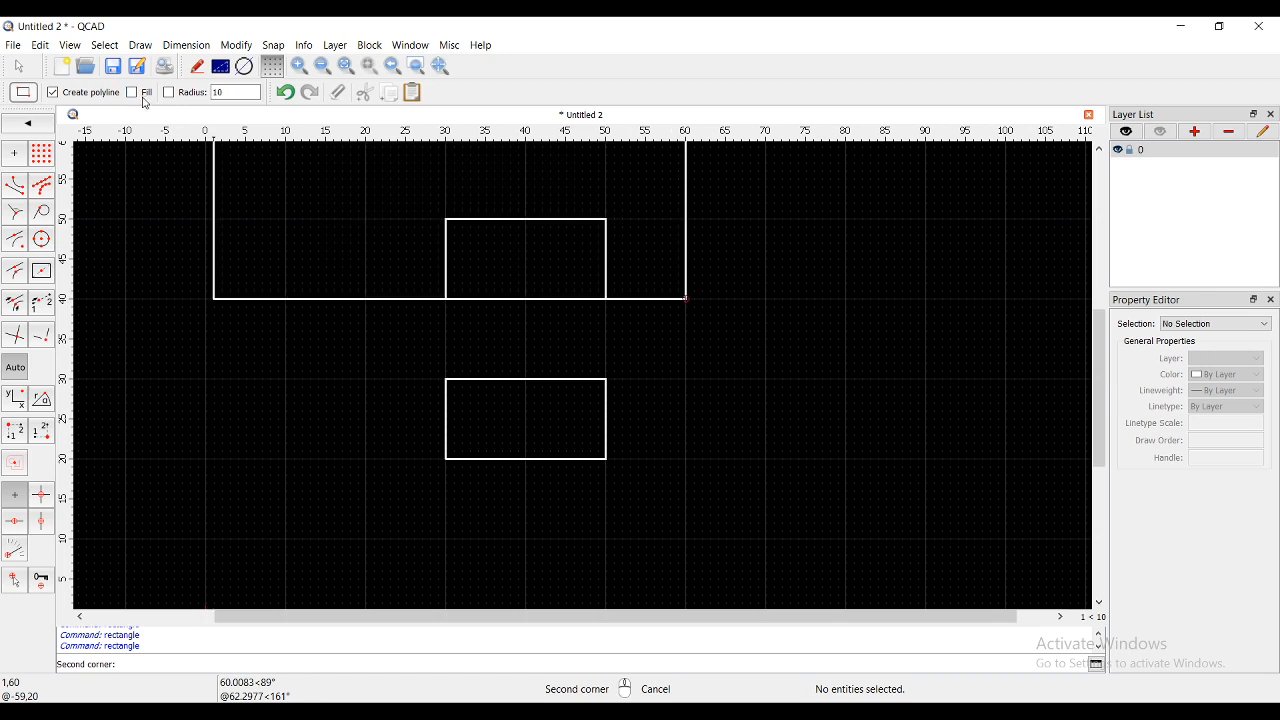
pyautogui.click(169, 92)
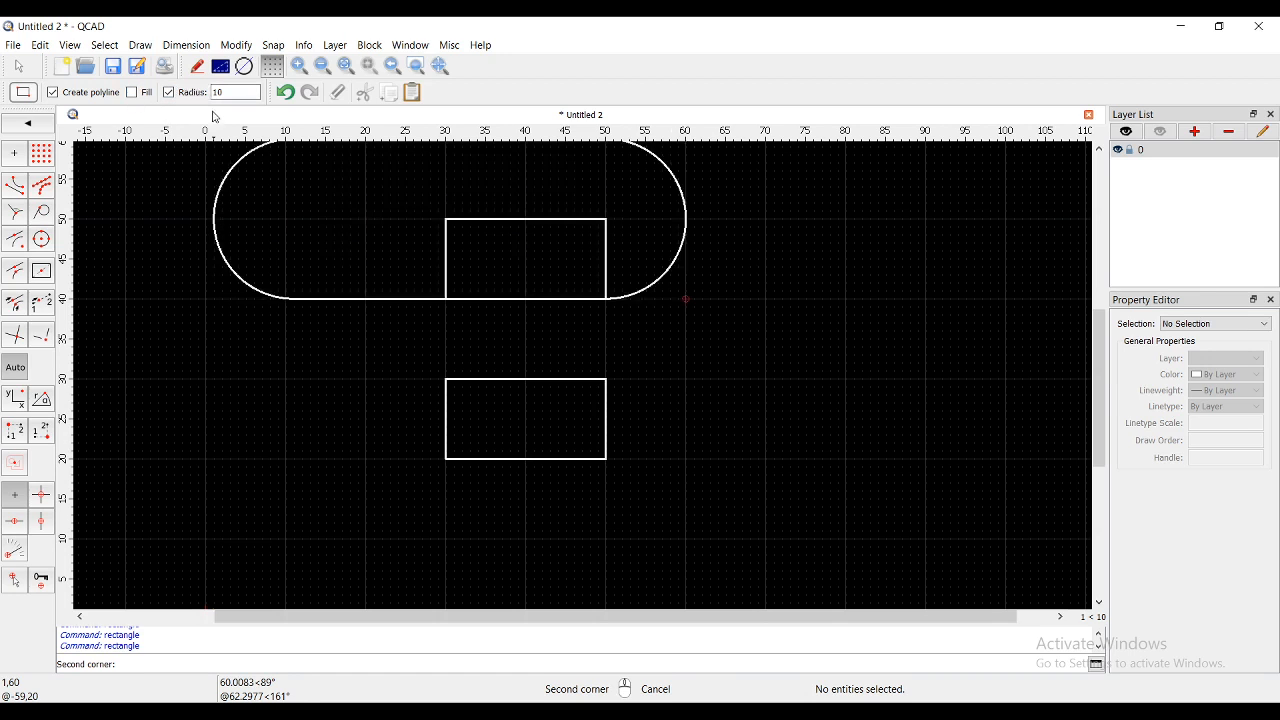
pyautogui.doubleClick(218, 92)
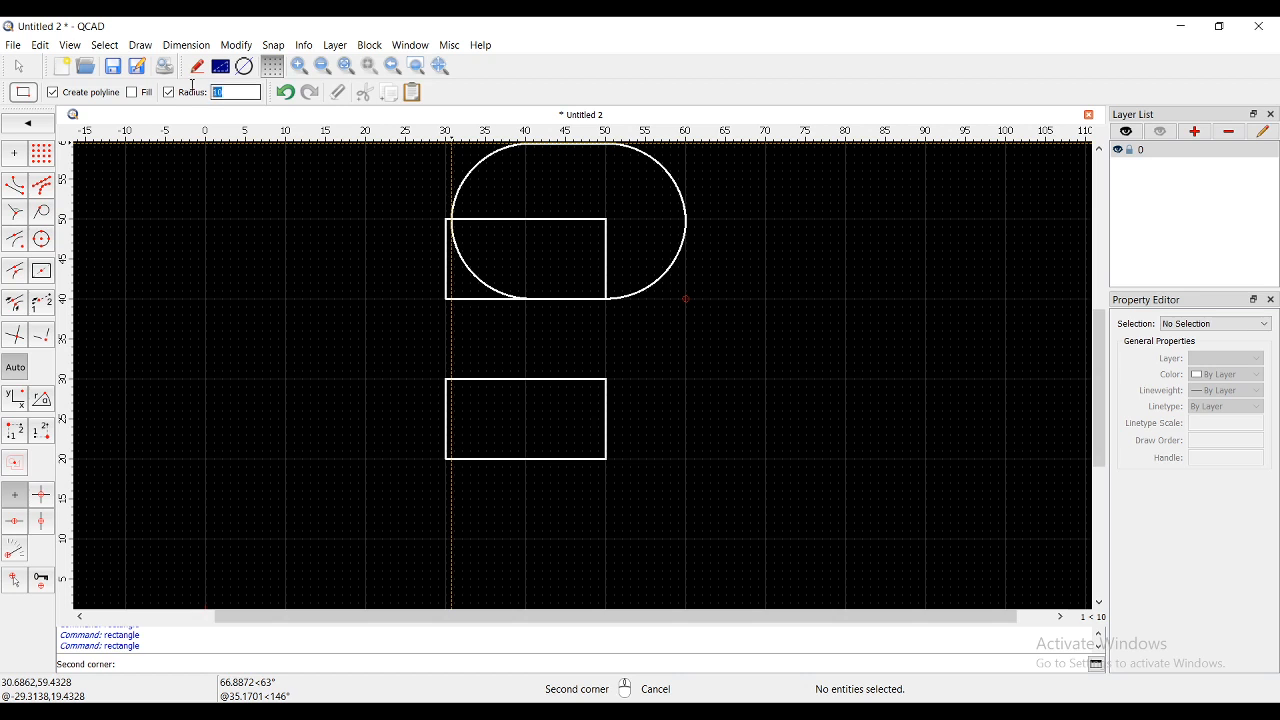
pyautogui.write('5')
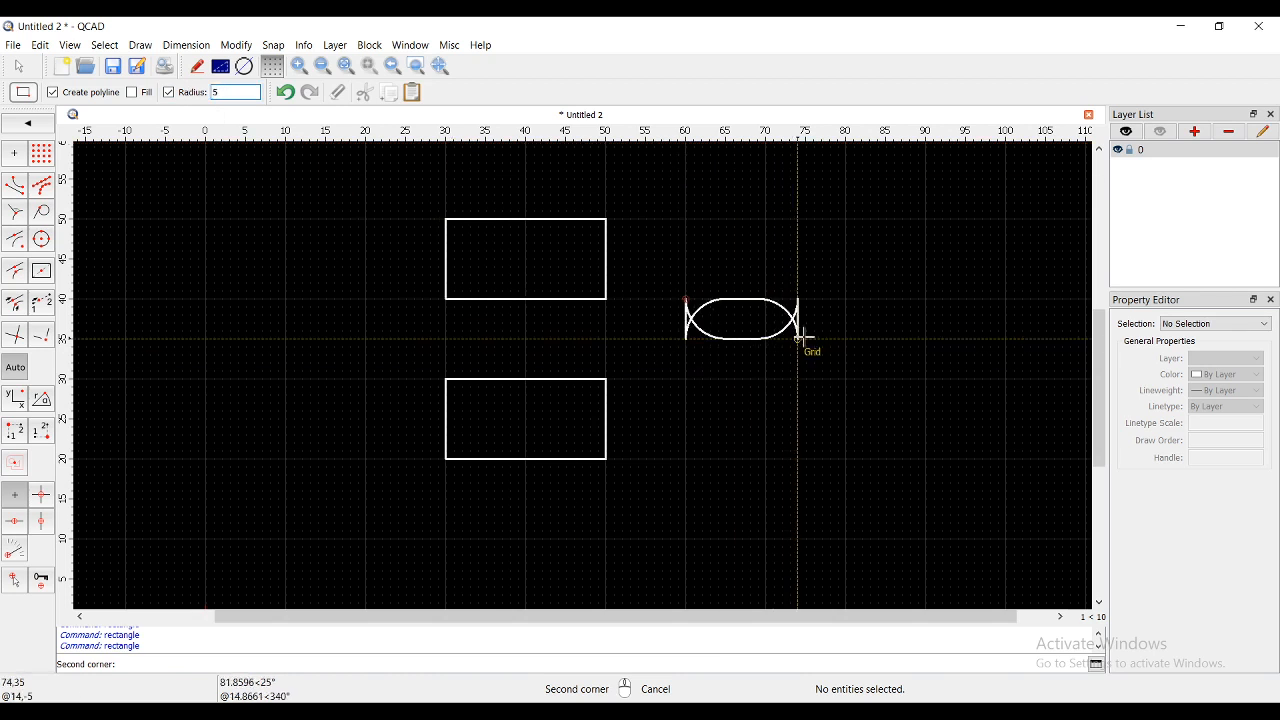
# - Place the opposite corner to complete the rounded rectangle spanning (60,20) to (90,40), then end drawing
pyautogui.scroll(3, 821, 369)
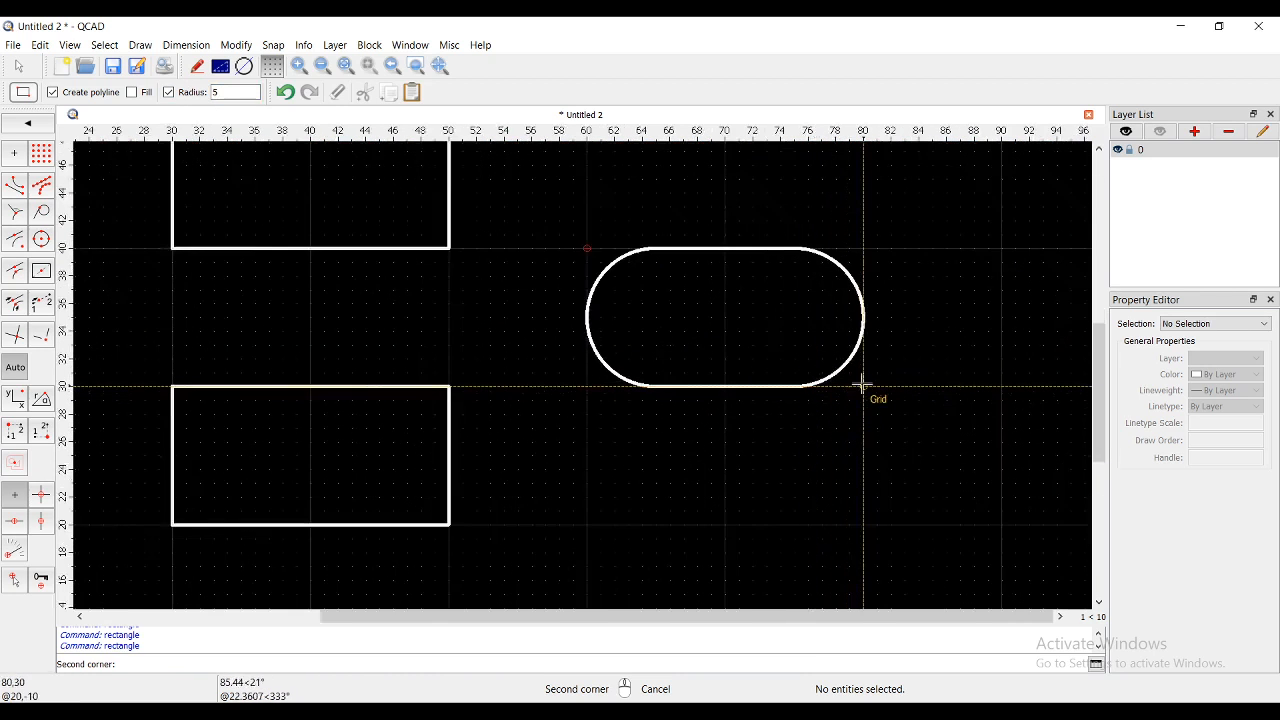
pyautogui.click(1004, 523)
pyautogui.scroll(-2, 794, 451)
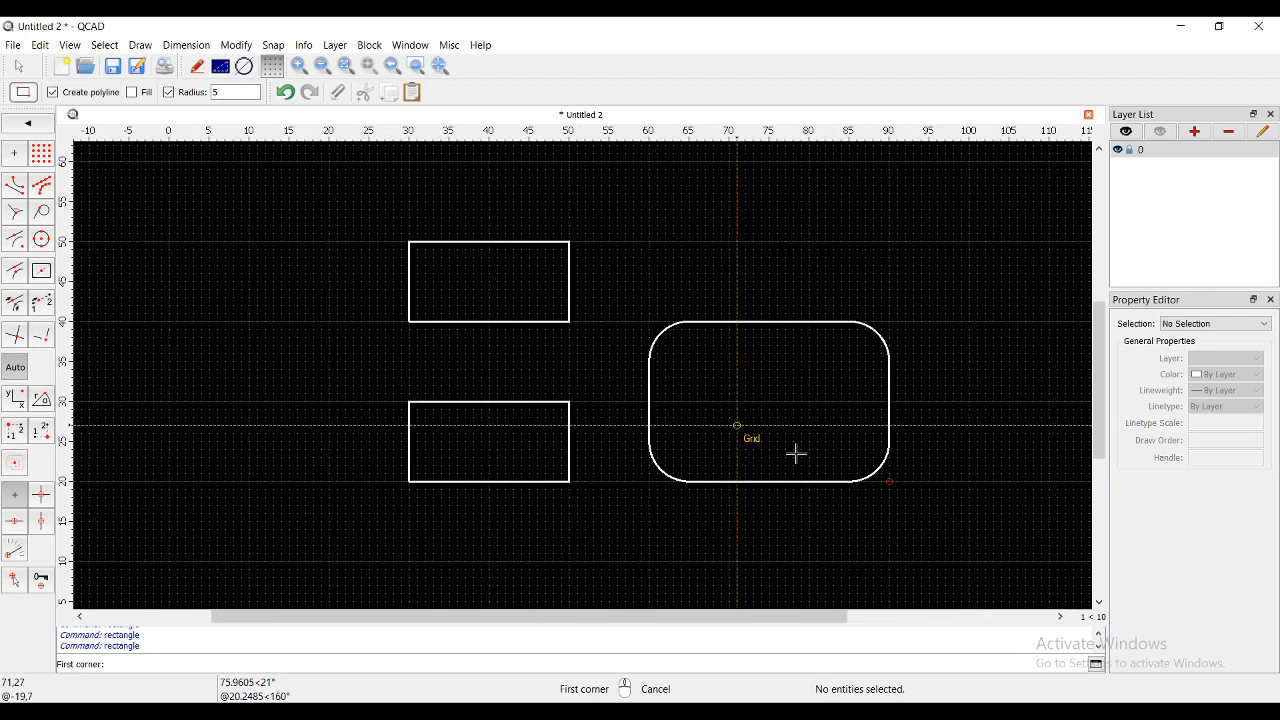
pyautogui.scroll(1, 829, 474)
pyautogui.rightClick(777, 404)
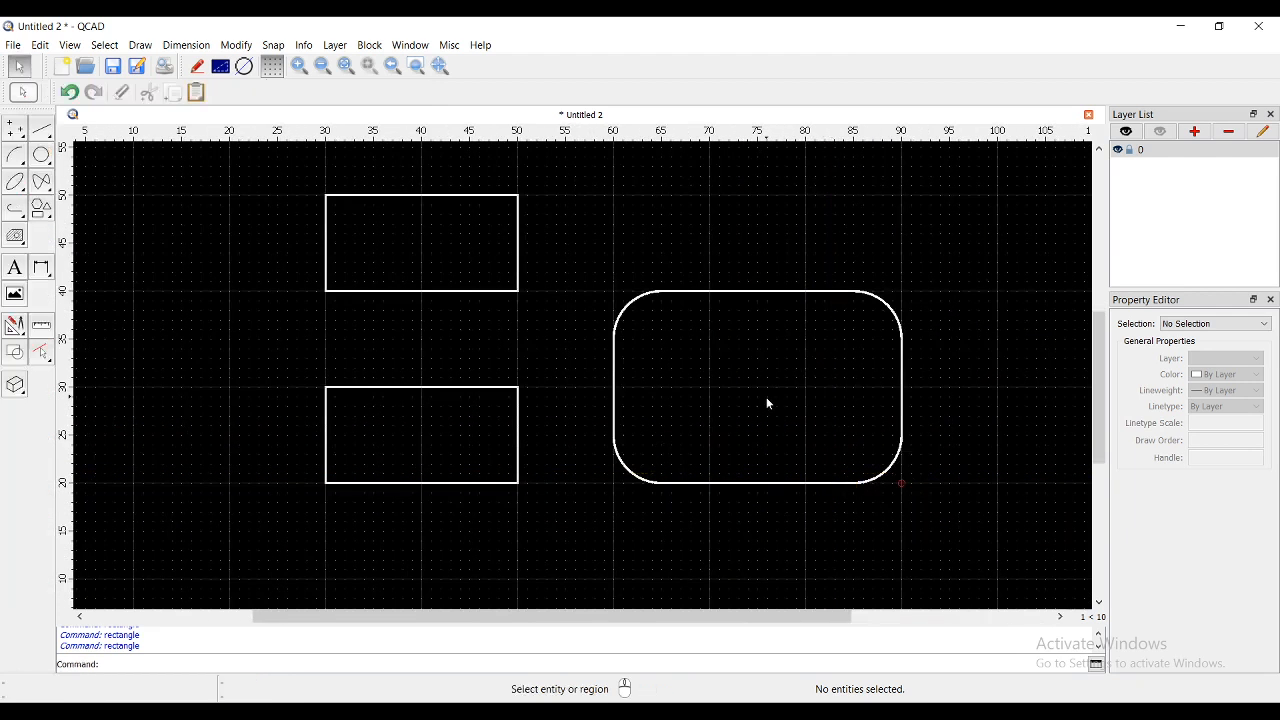
pyautogui.scroll(-3, 528, 376)
pyautogui.scroll(2, 656, 358)
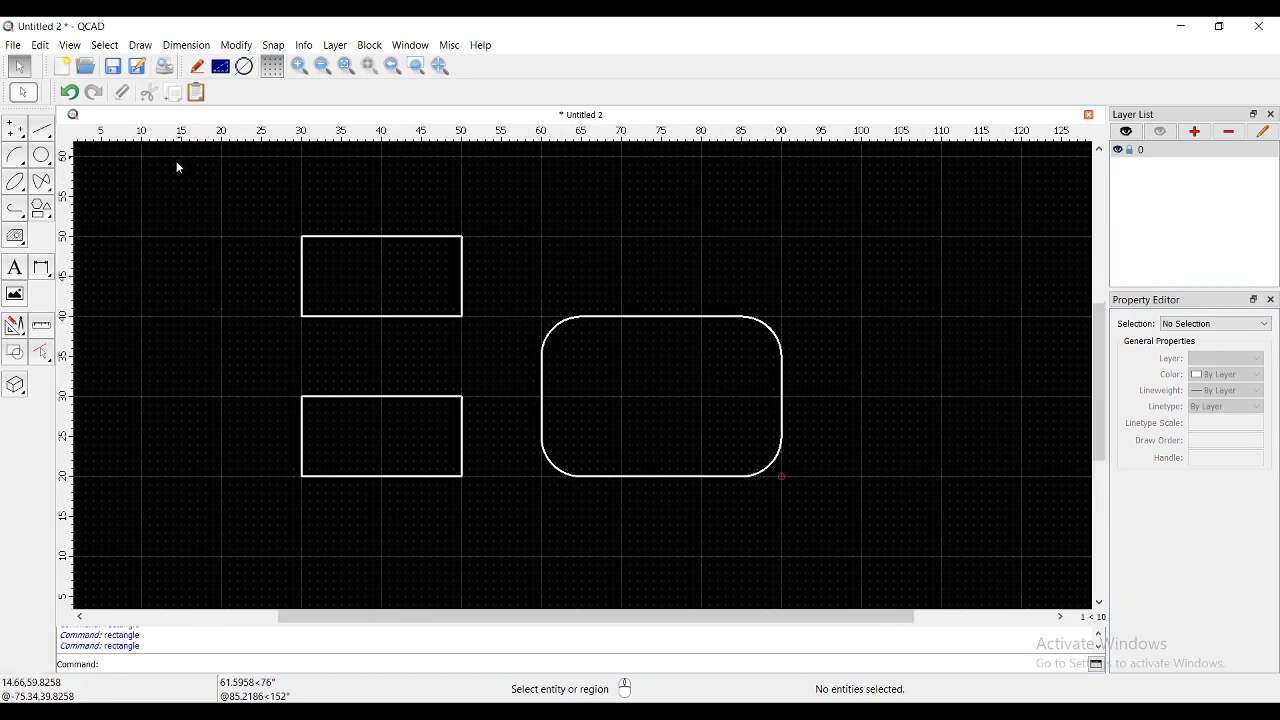
# - Start Rectangle with Size at 50×50 with radius 5, changing its angle to 0
pyautogui.click(41, 207)
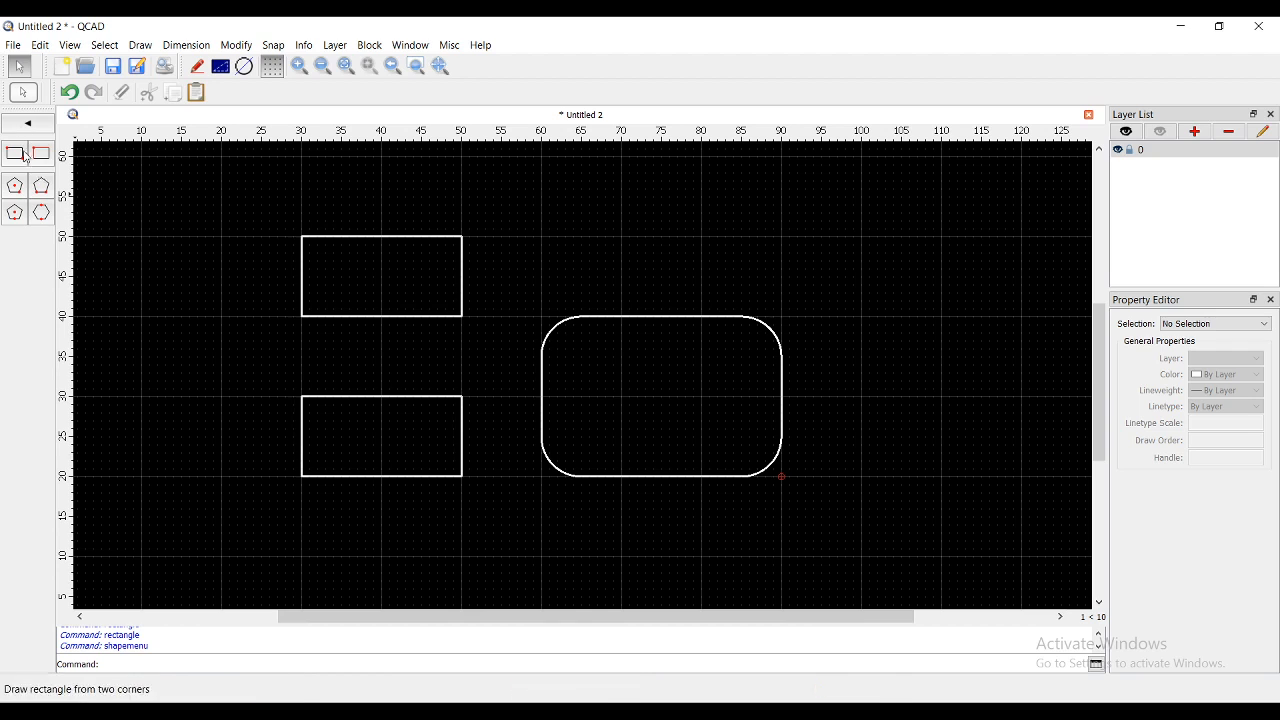
pyautogui.scroll(-3, 351, 303)
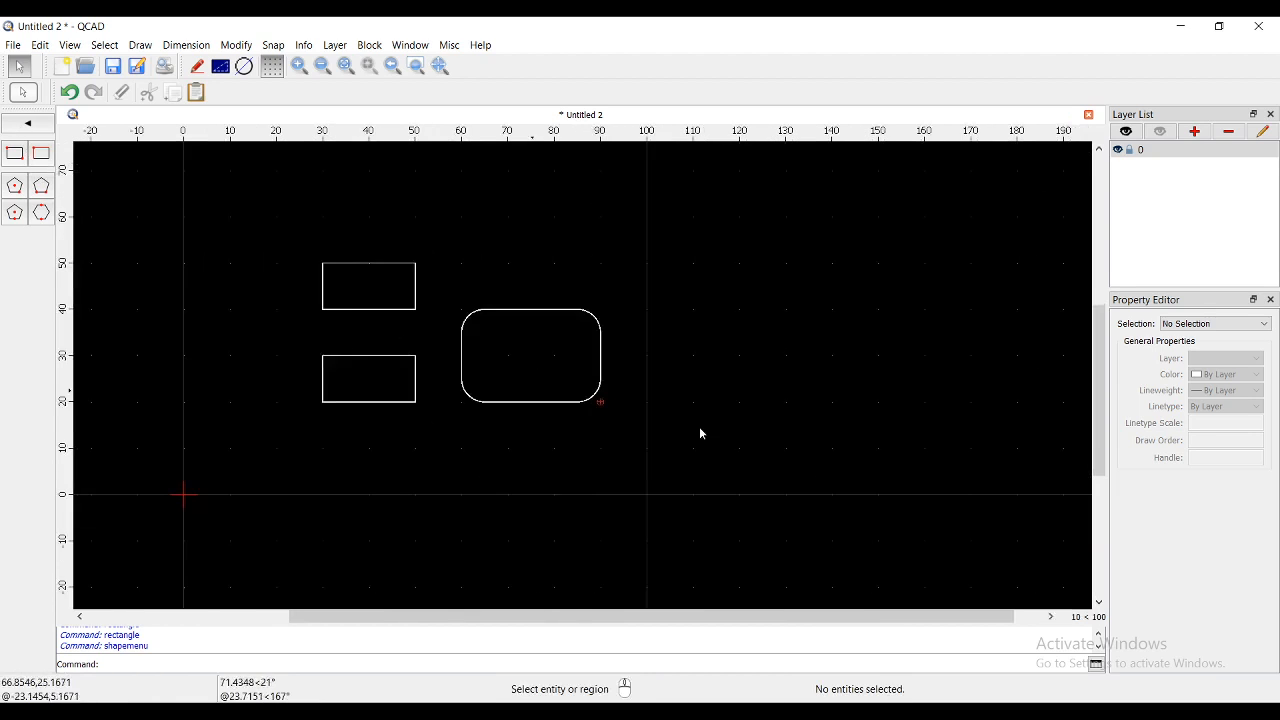
pyautogui.scroll(1, 709, 336)
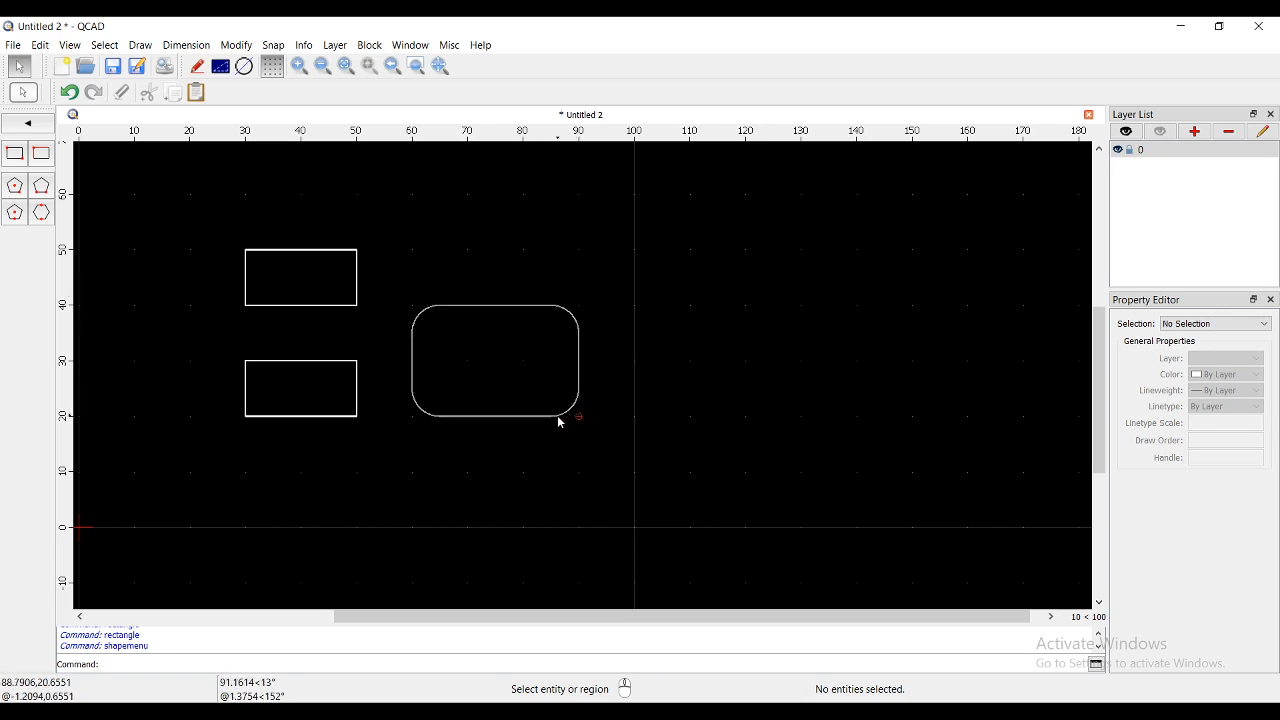
pyautogui.click(46, 158)
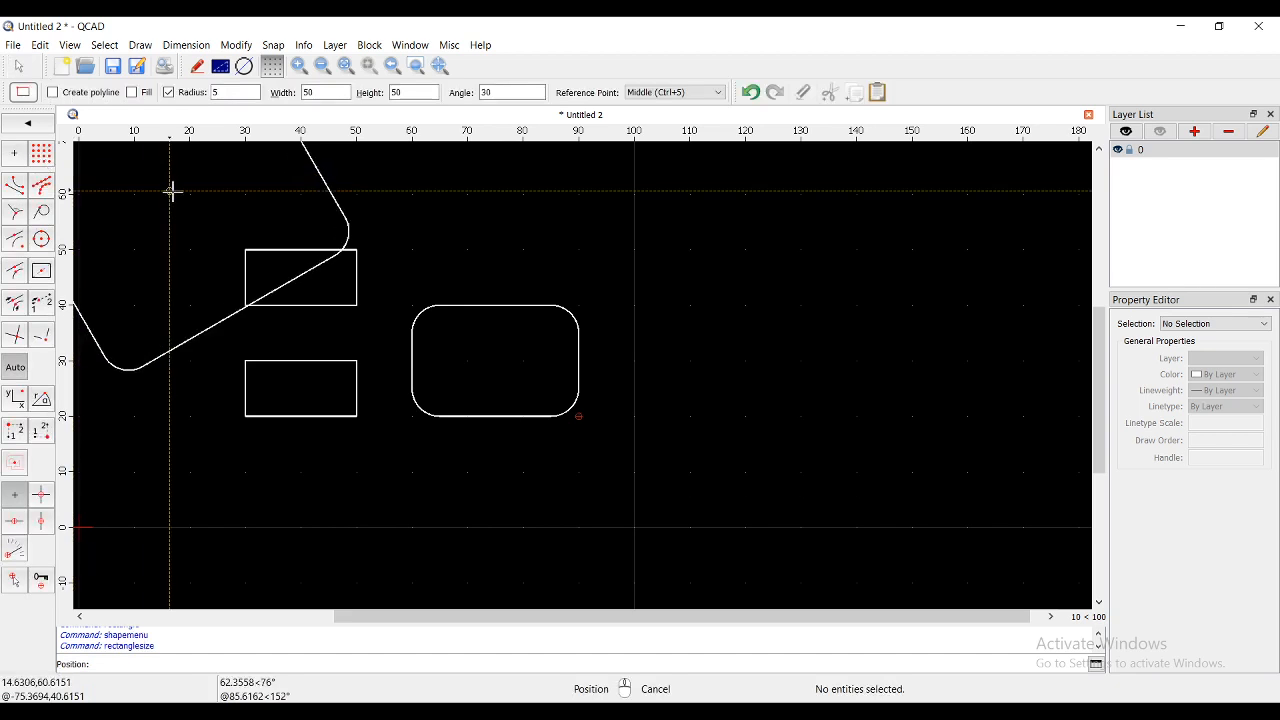
pyautogui.scroll(-3, 709, 372)
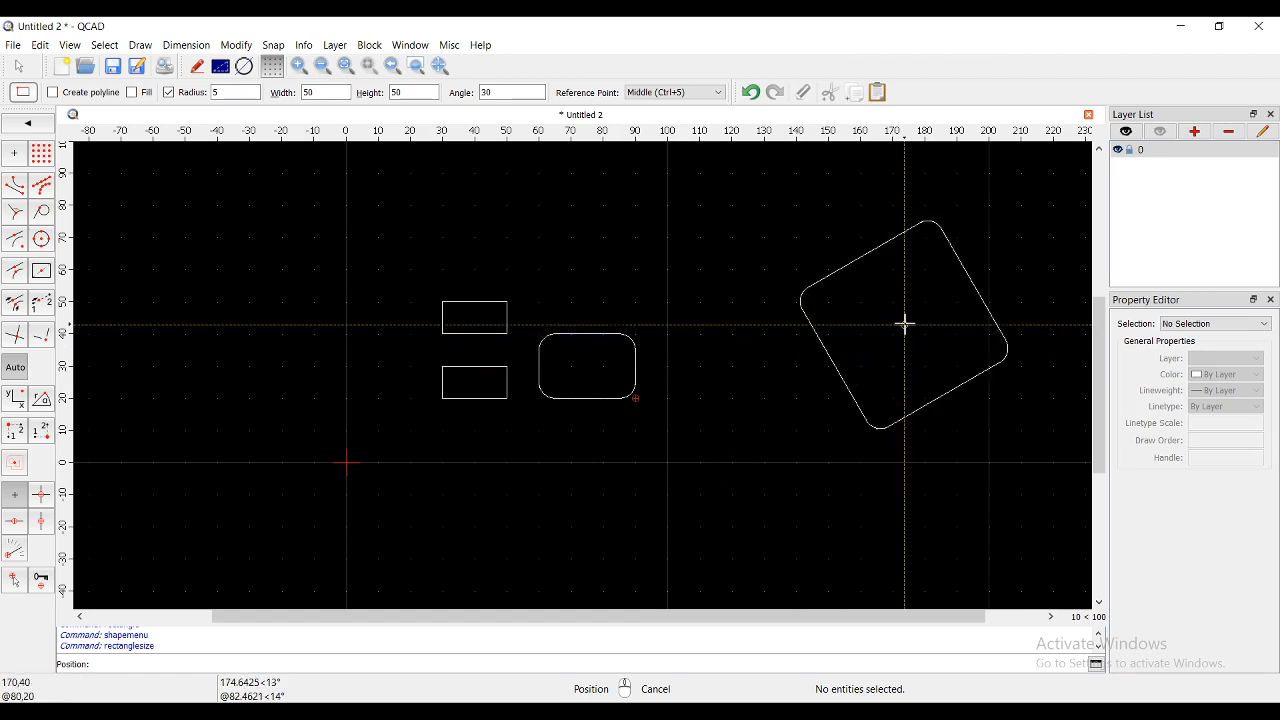
pyautogui.scroll(1, 825, 304)
pyautogui.doubleClick(487, 92)
pyautogui.write('0')
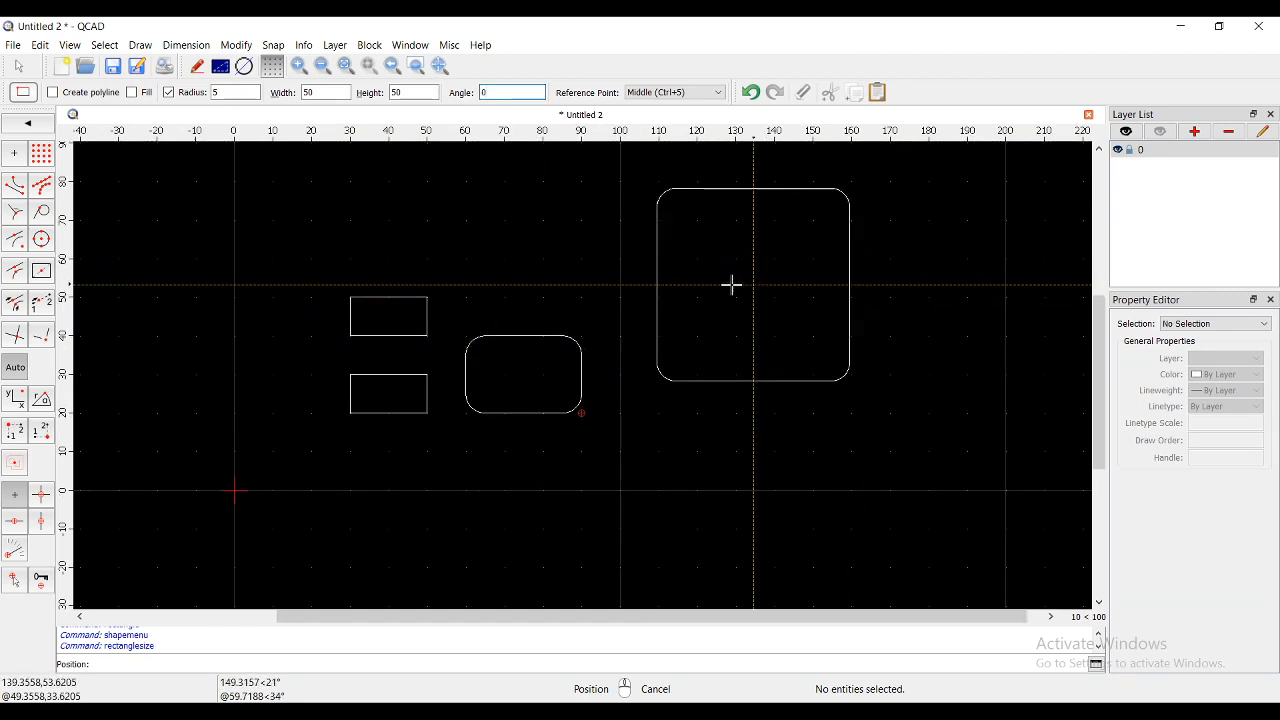
# - Turn off rounded corners, set width 50 and height 25, and place the rectangle centred at (140,50)
pyautogui.click(171, 94)
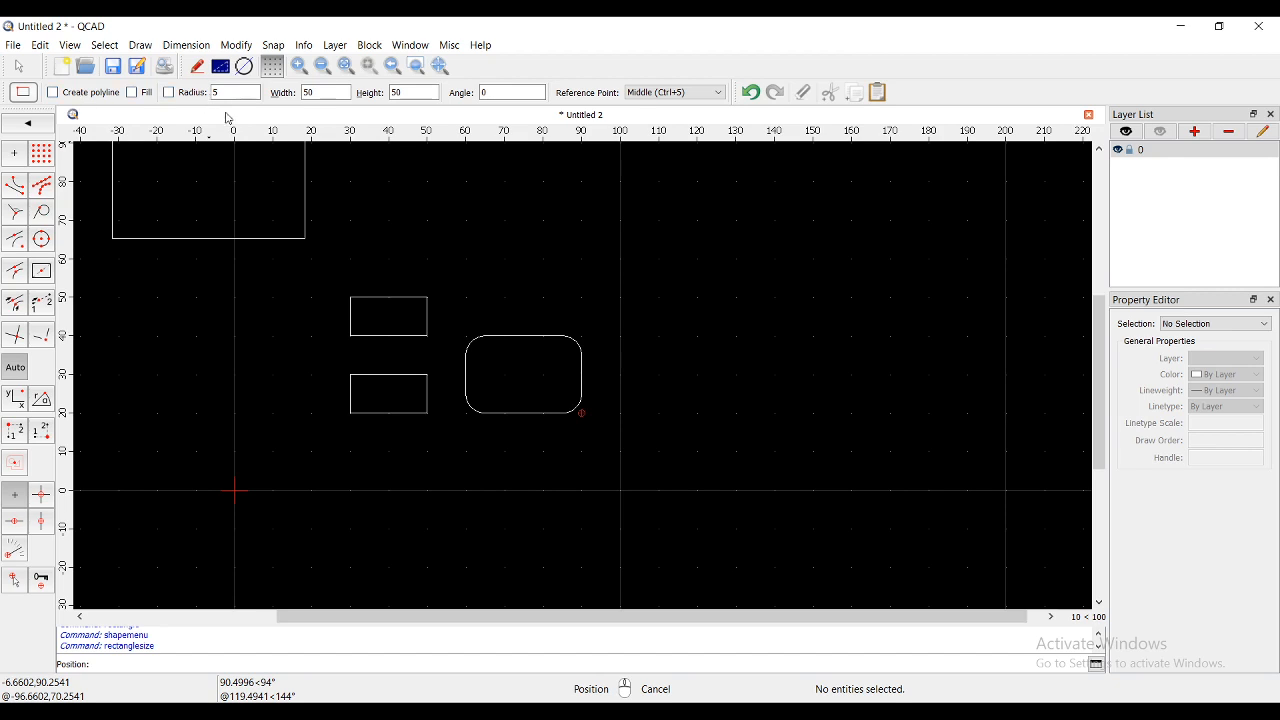
pyautogui.click(305, 93)
pyautogui.press('Tab')
pyautogui.write('25')
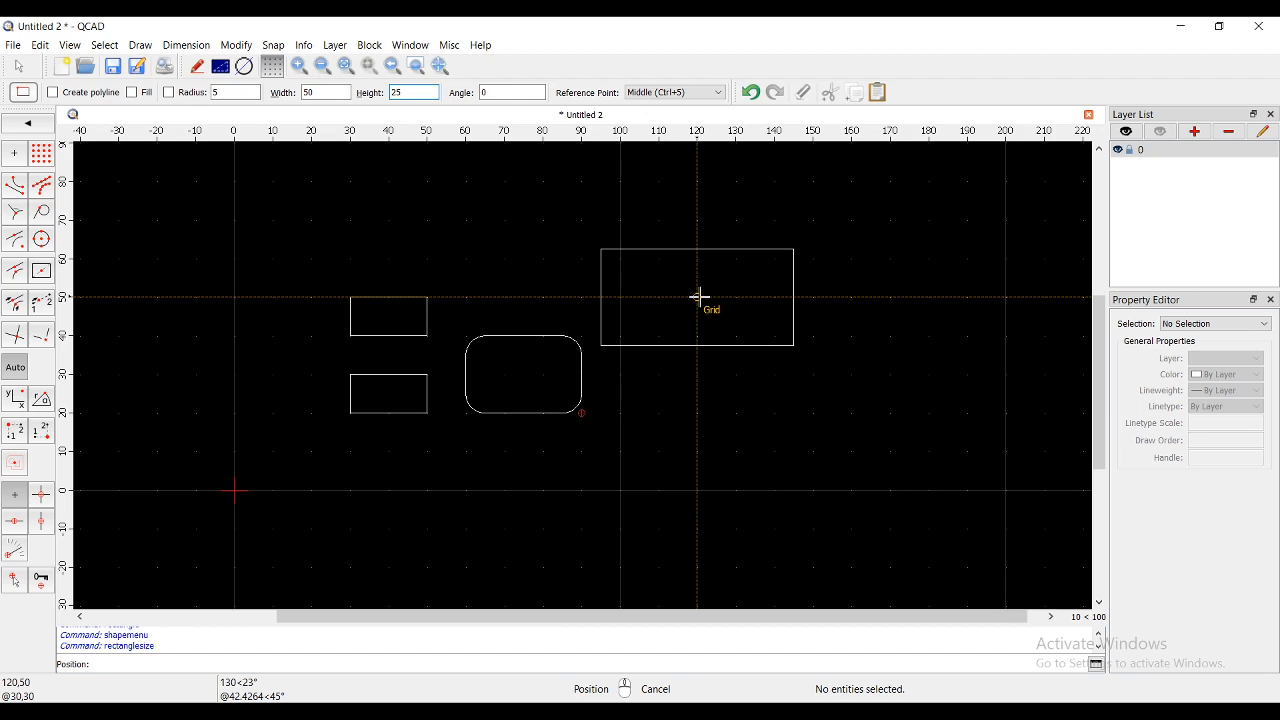
pyautogui.click(775, 297)
pyautogui.click(718, 93)
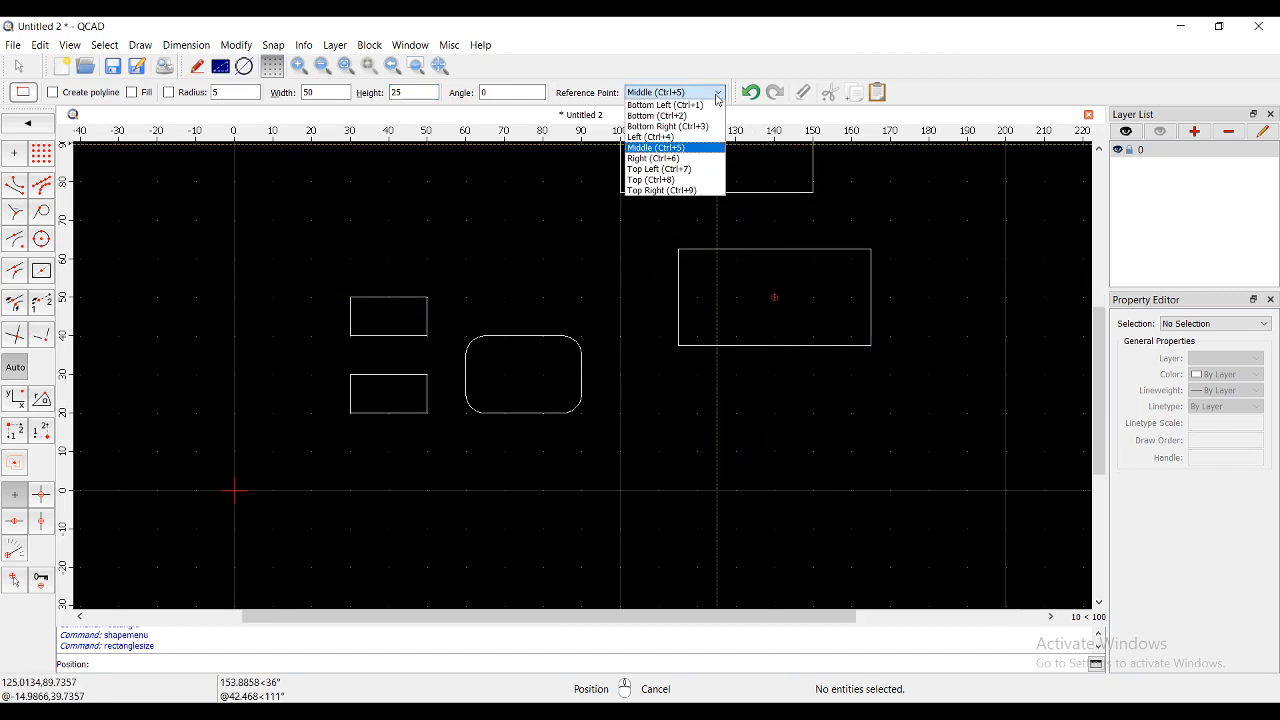
# - Anchor the 50×25 rectangle at its bottom-left corner and place it at (120,0)
pyautogui.click(713, 105)
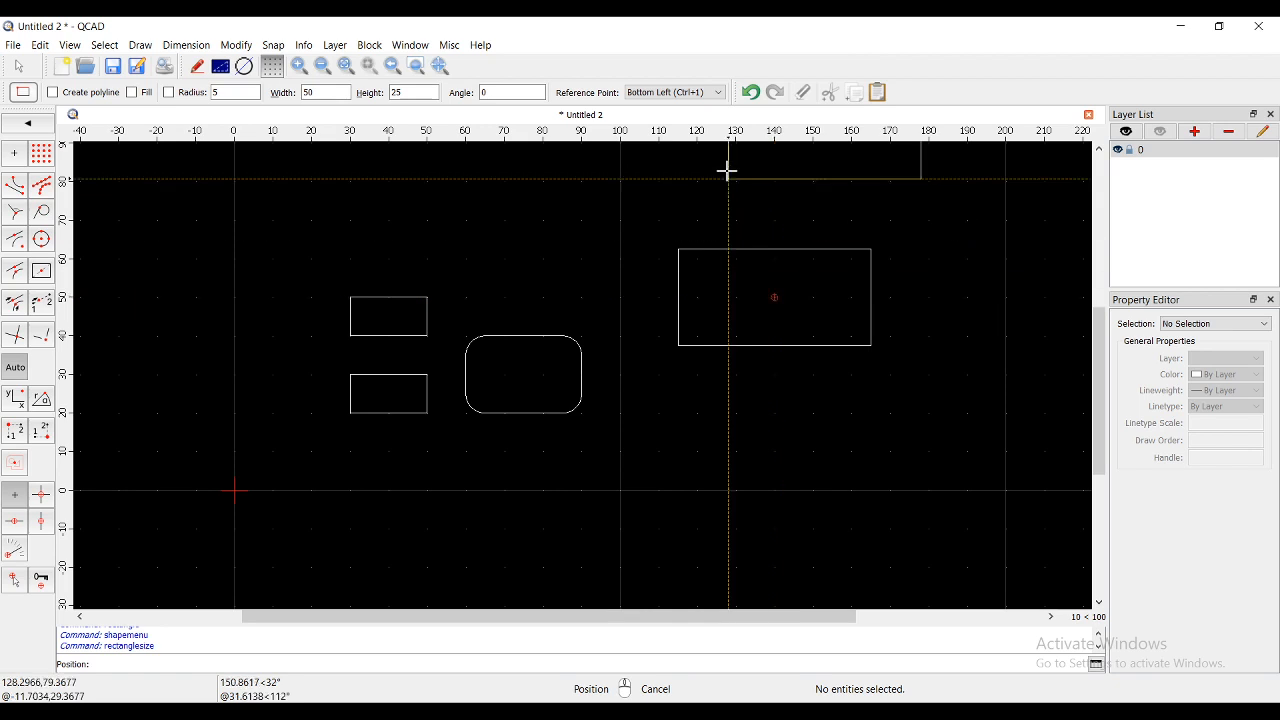
pyautogui.click(718, 93)
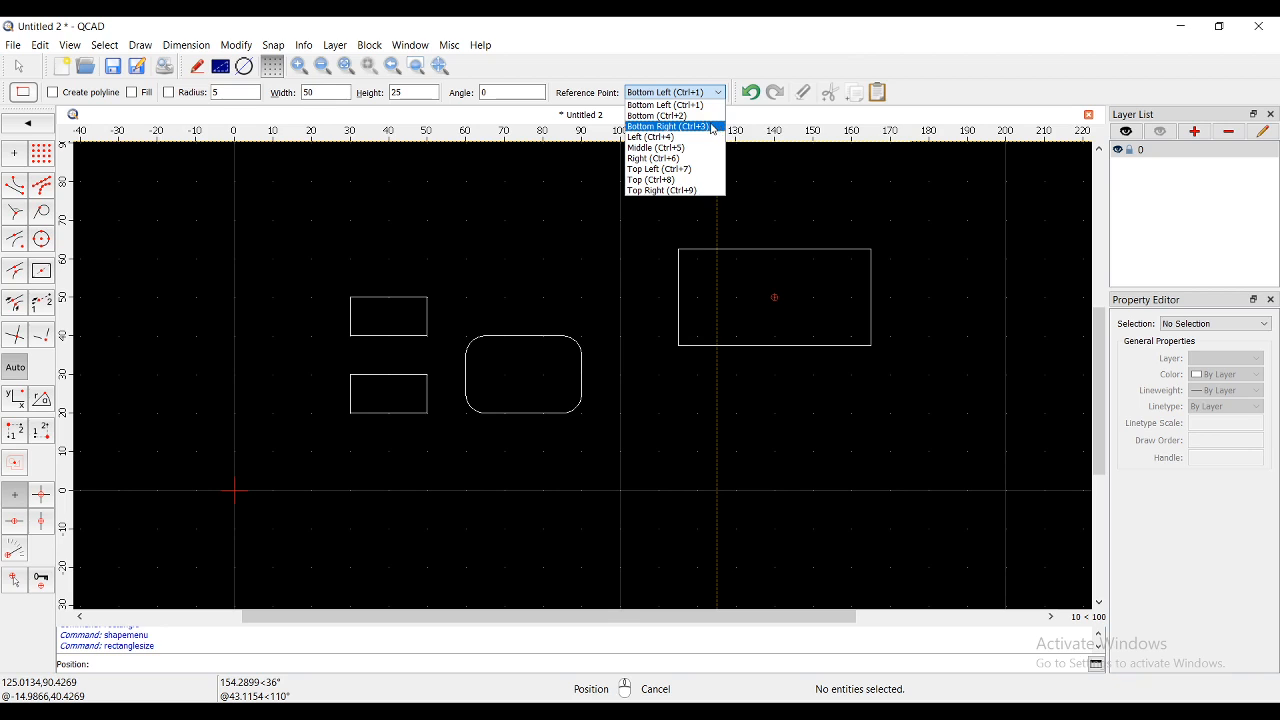
pyautogui.click(717, 127)
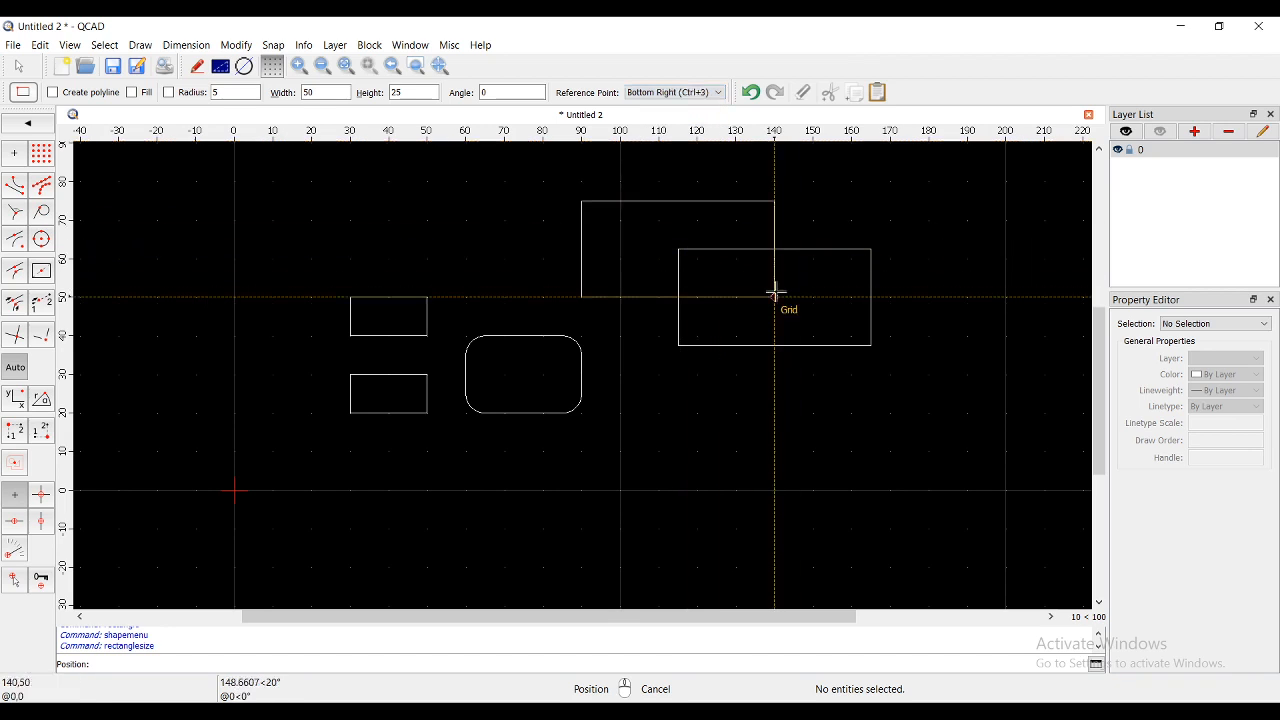
pyautogui.click(697, 92)
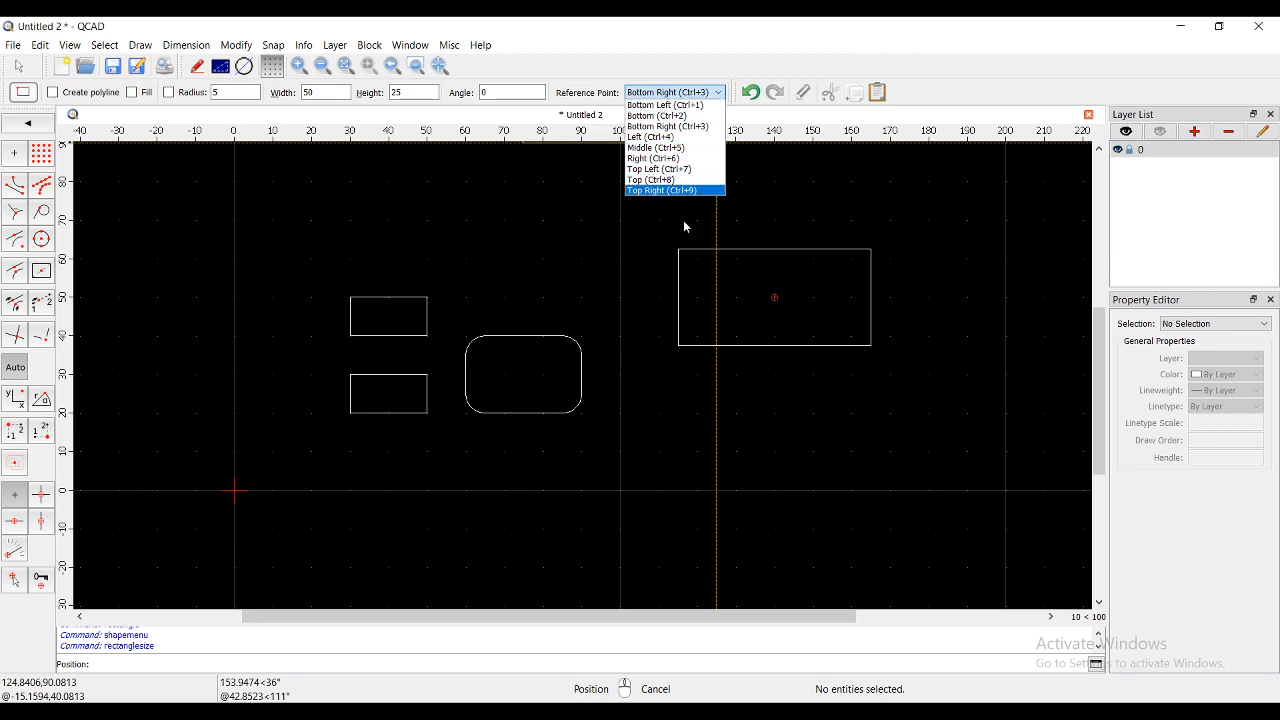
pyautogui.click(665, 105)
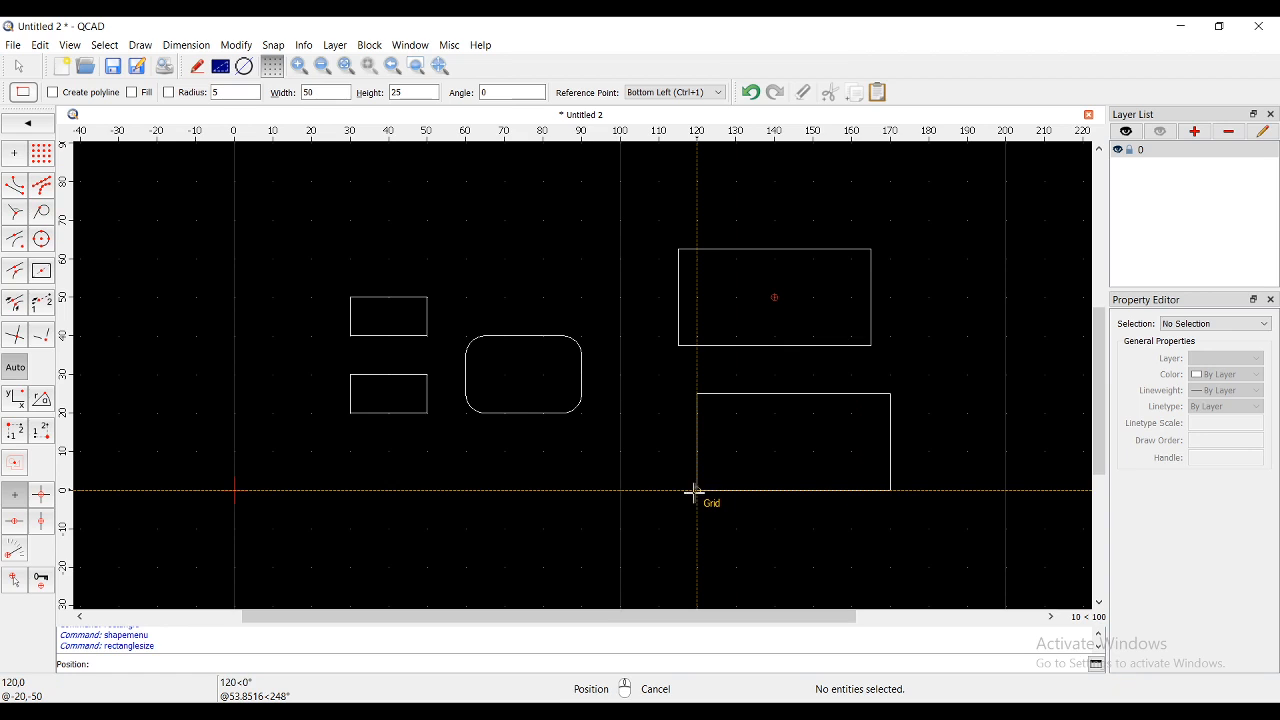
pyautogui.click(660, 490)
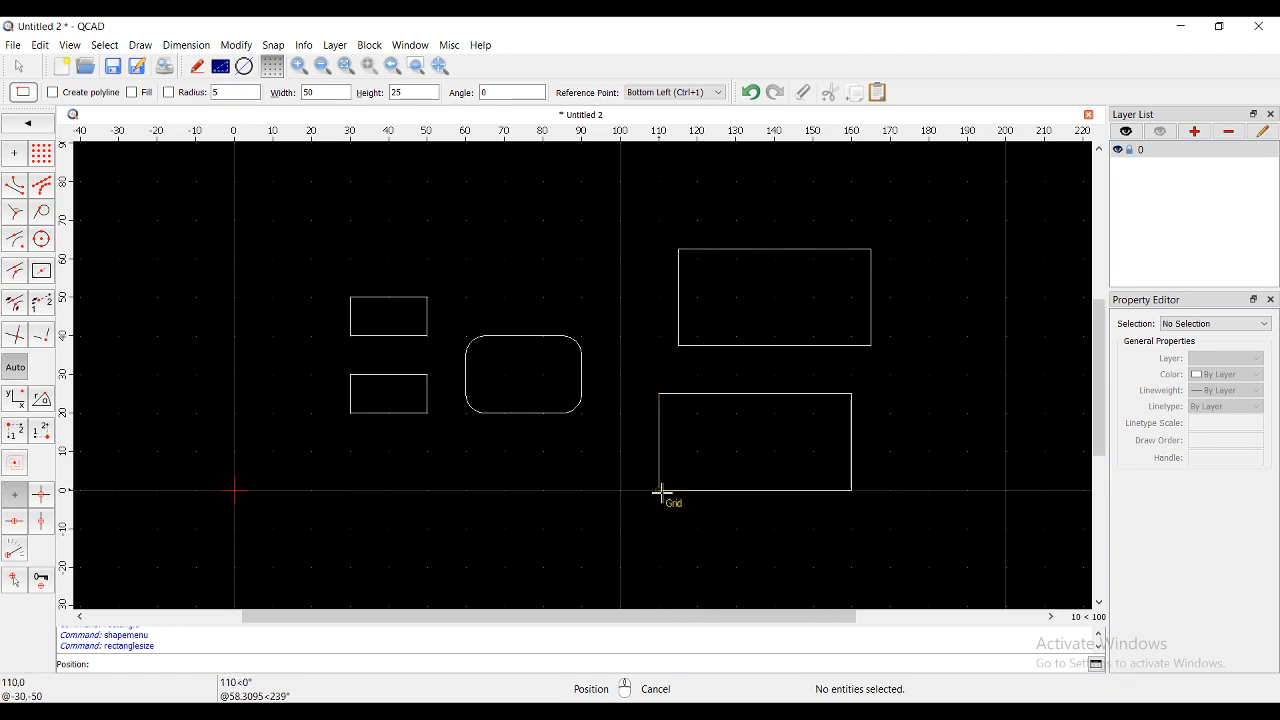
pyautogui.rightClick(816, 470)
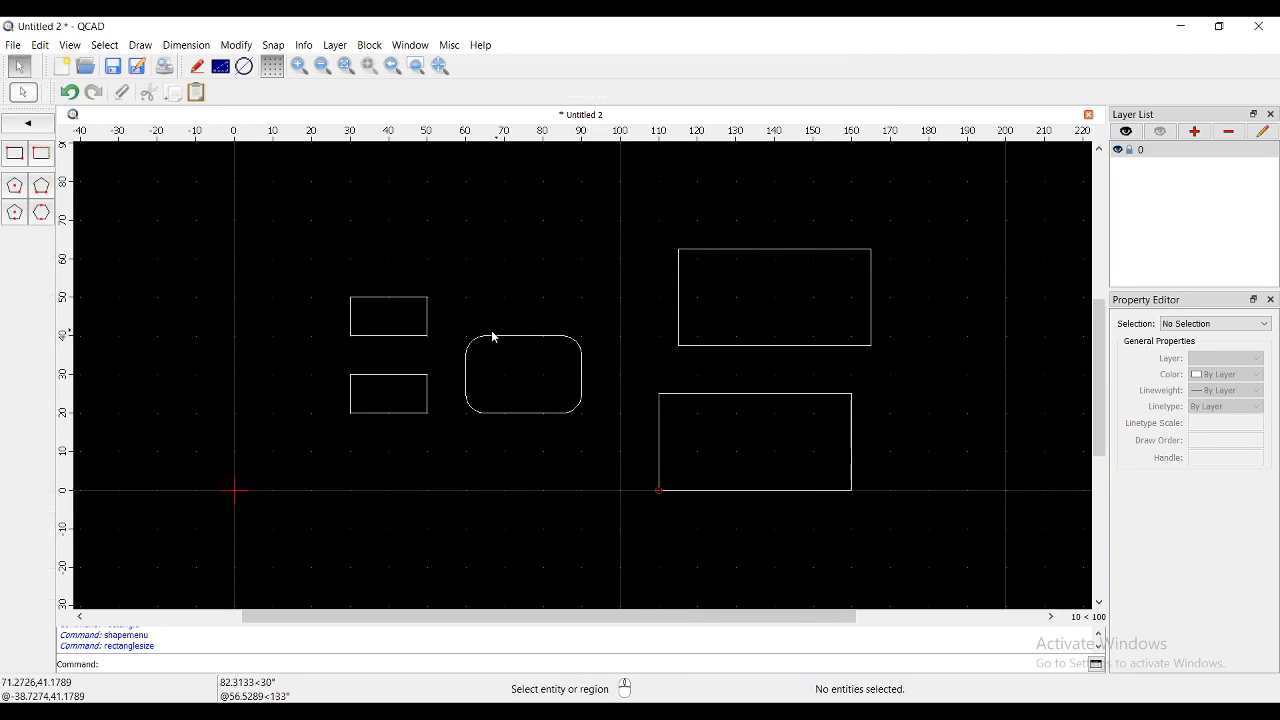
# - Set the sized rectangle to a 30° angle with sharp corners and place it at (200,0)
pyautogui.scroll(-2, 493, 338)
pyautogui.scroll(2, 851, 311)
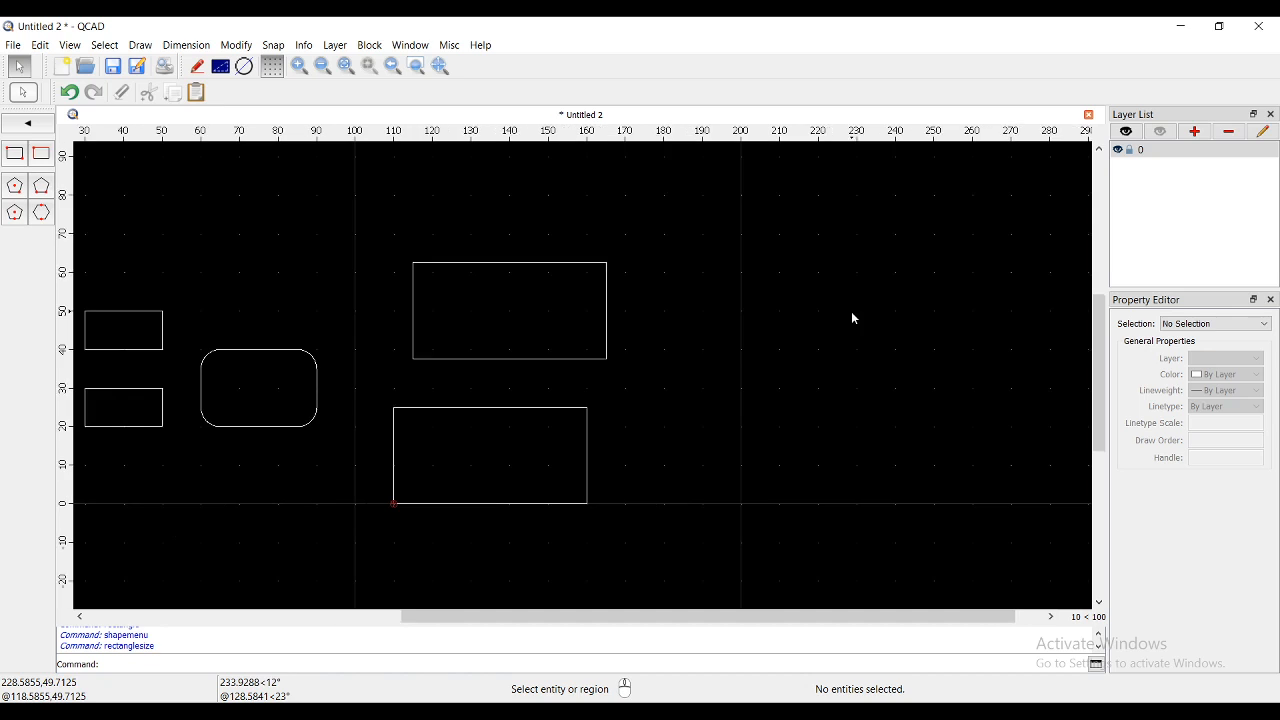
pyautogui.click(41, 153)
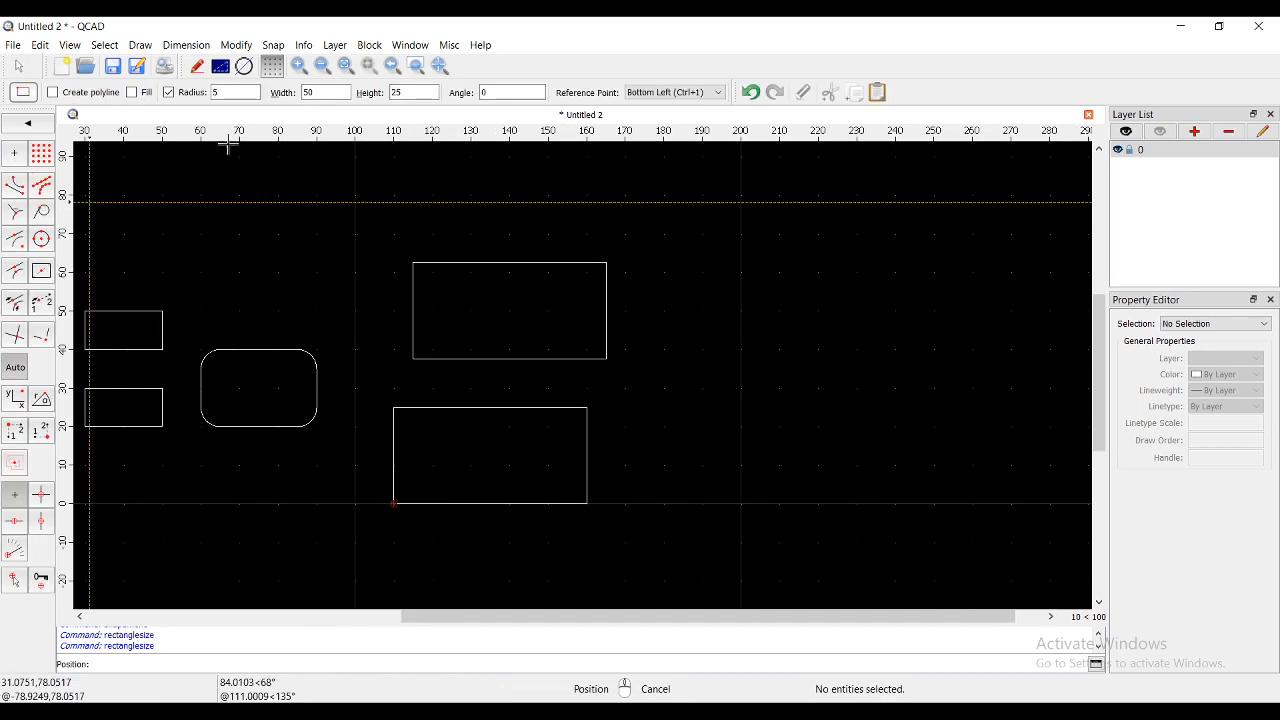
pyautogui.doubleClick(493, 93)
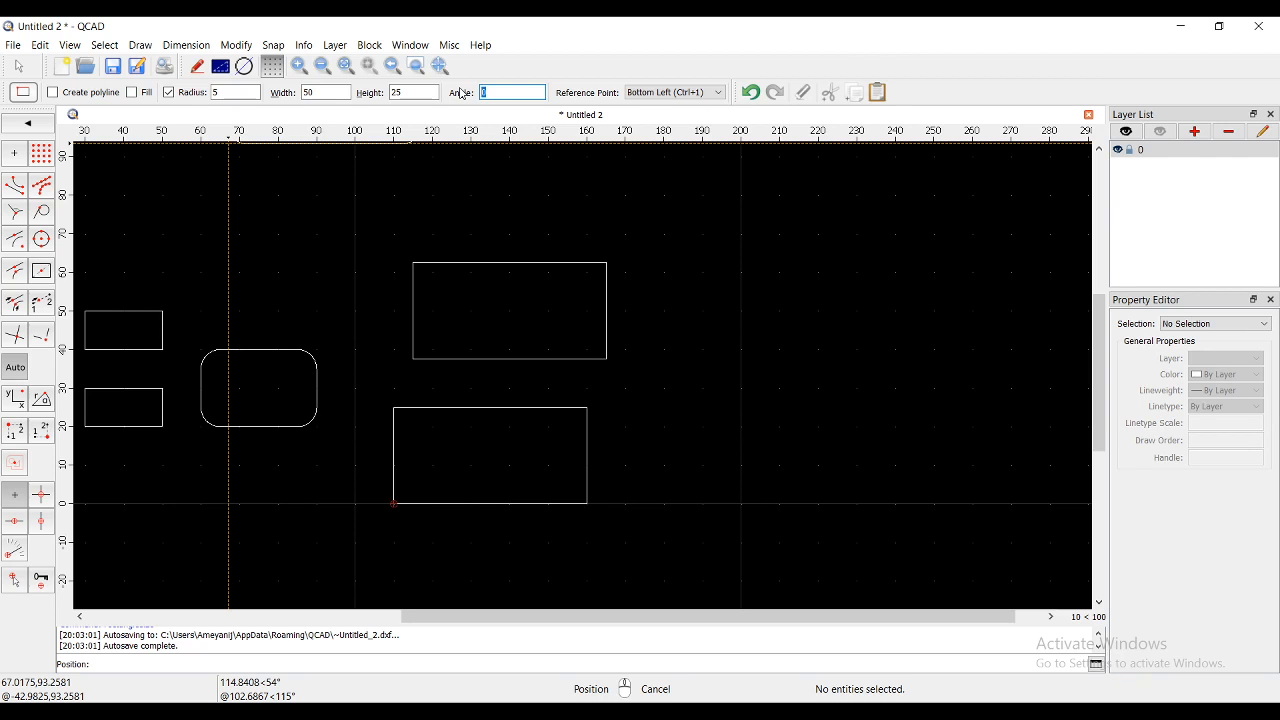
pyautogui.write('30')
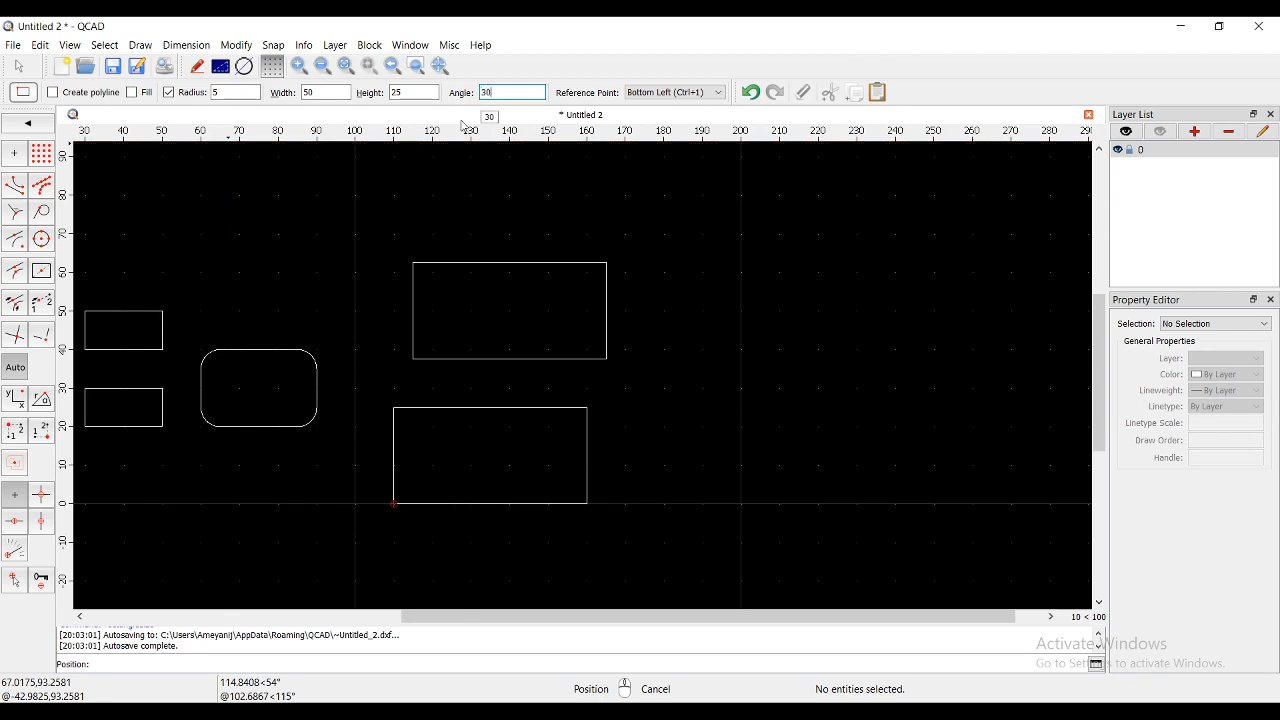
pyautogui.click(169, 92)
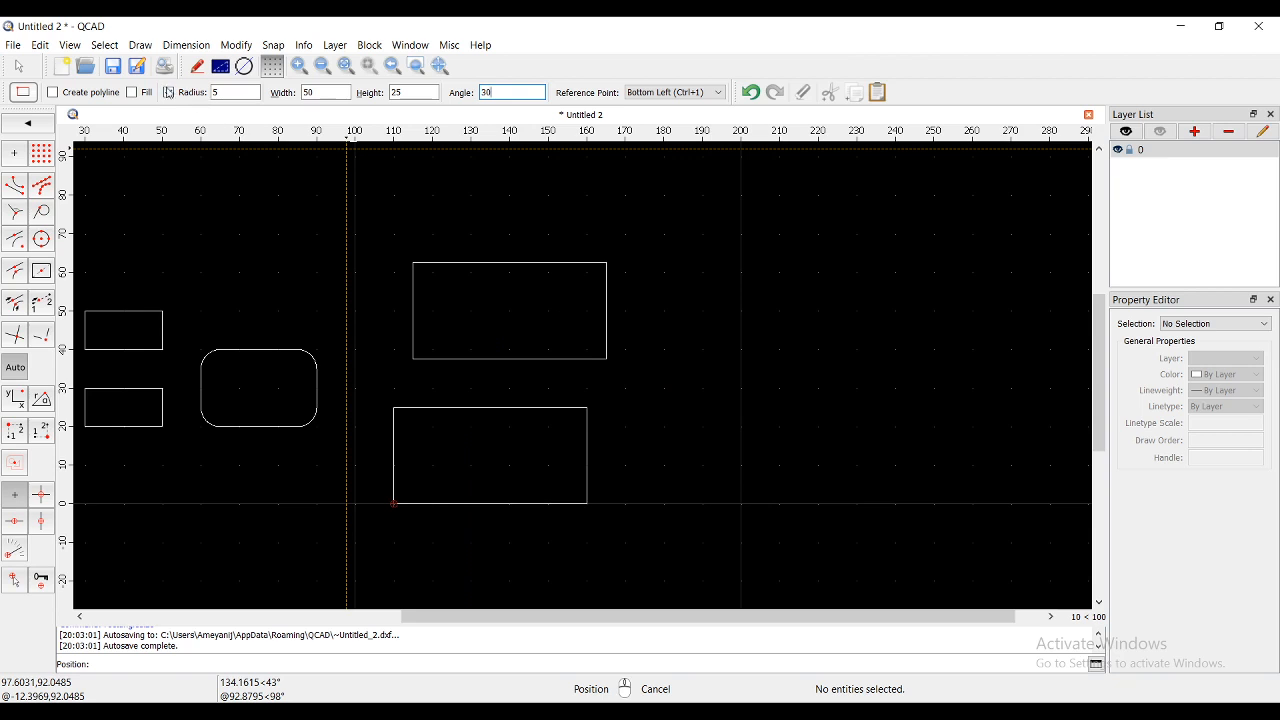
pyautogui.scroll(2, 471, 500)
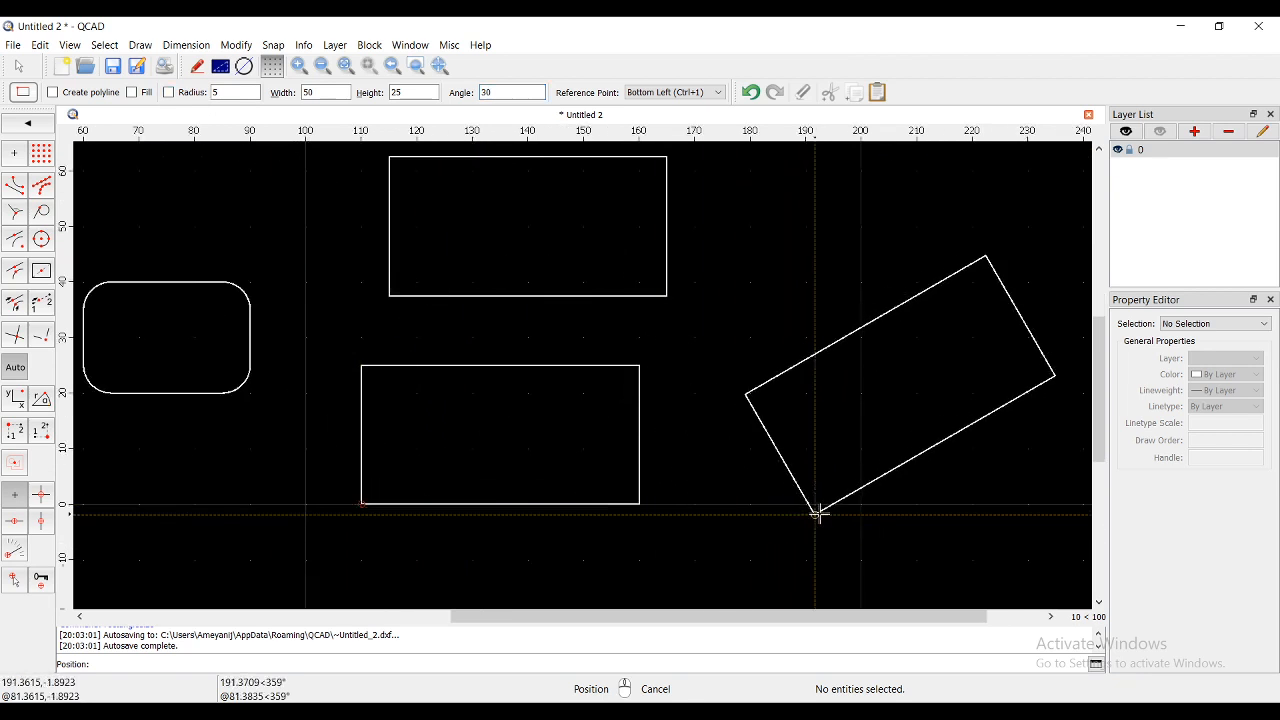
pyautogui.click(861, 505)
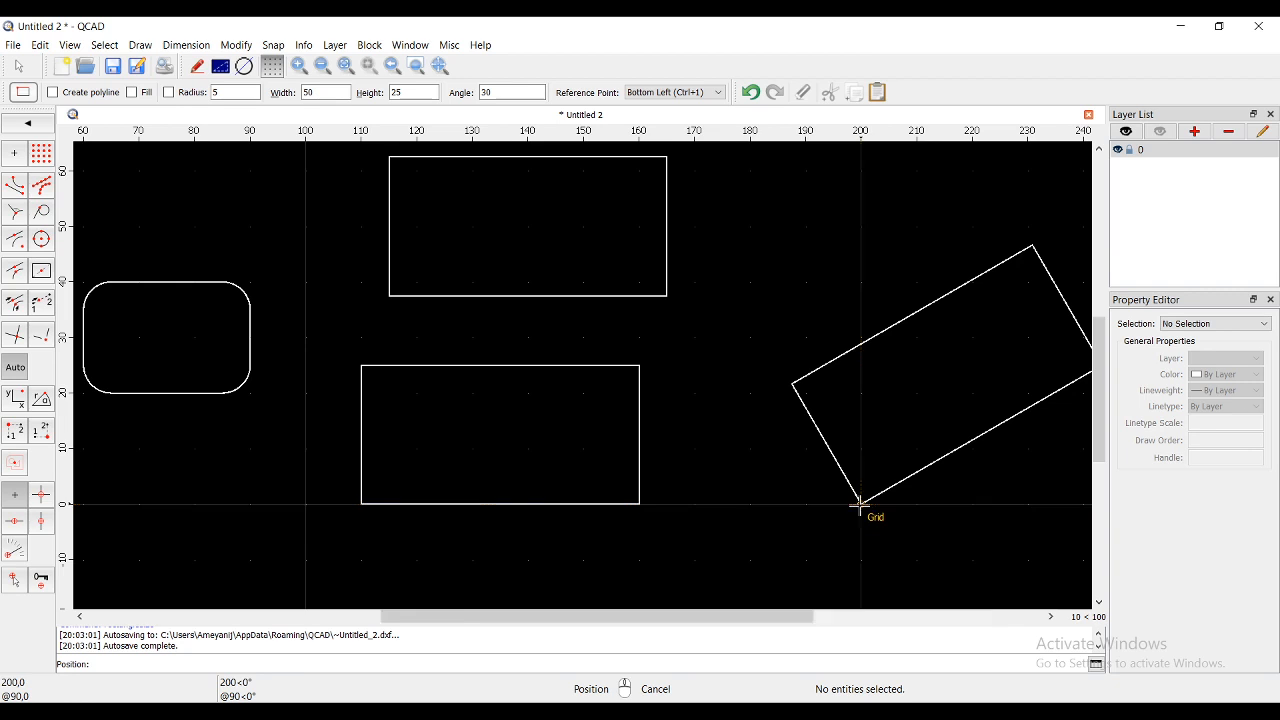
pyautogui.scroll(-4, 806, 434)
pyautogui.scroll(2, 931, 423)
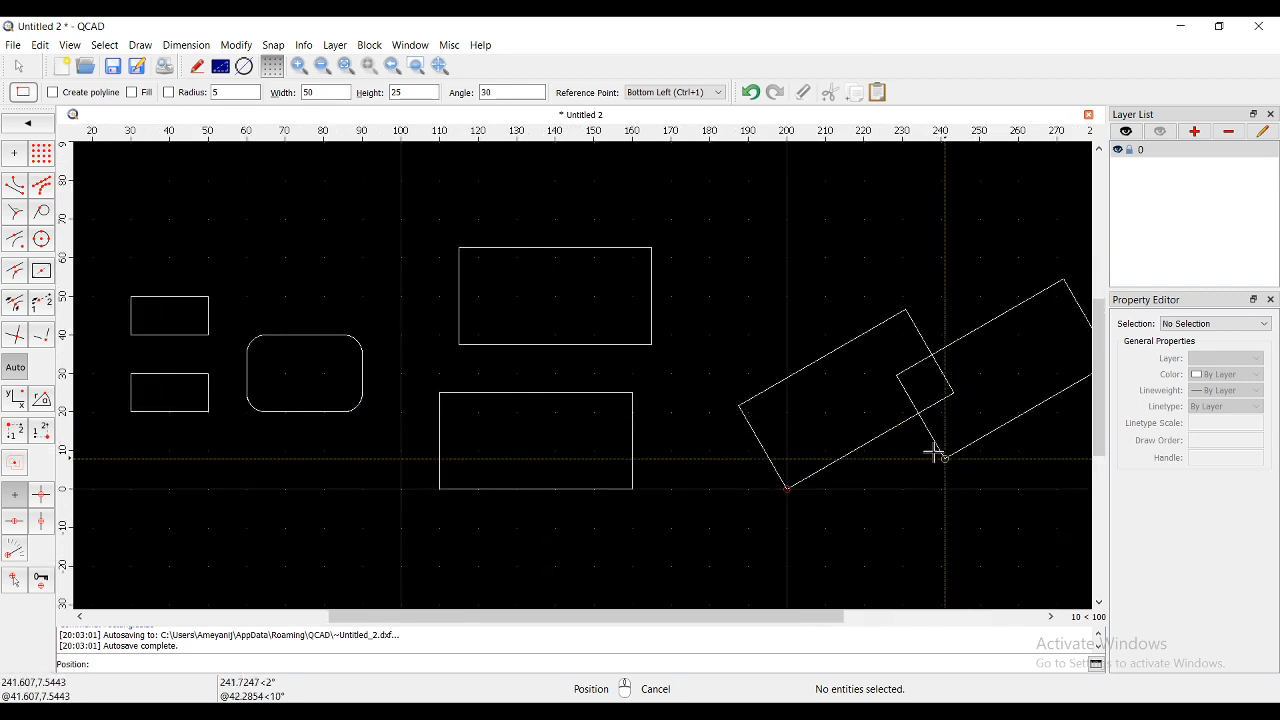
pyautogui.rightClick(916, 445)
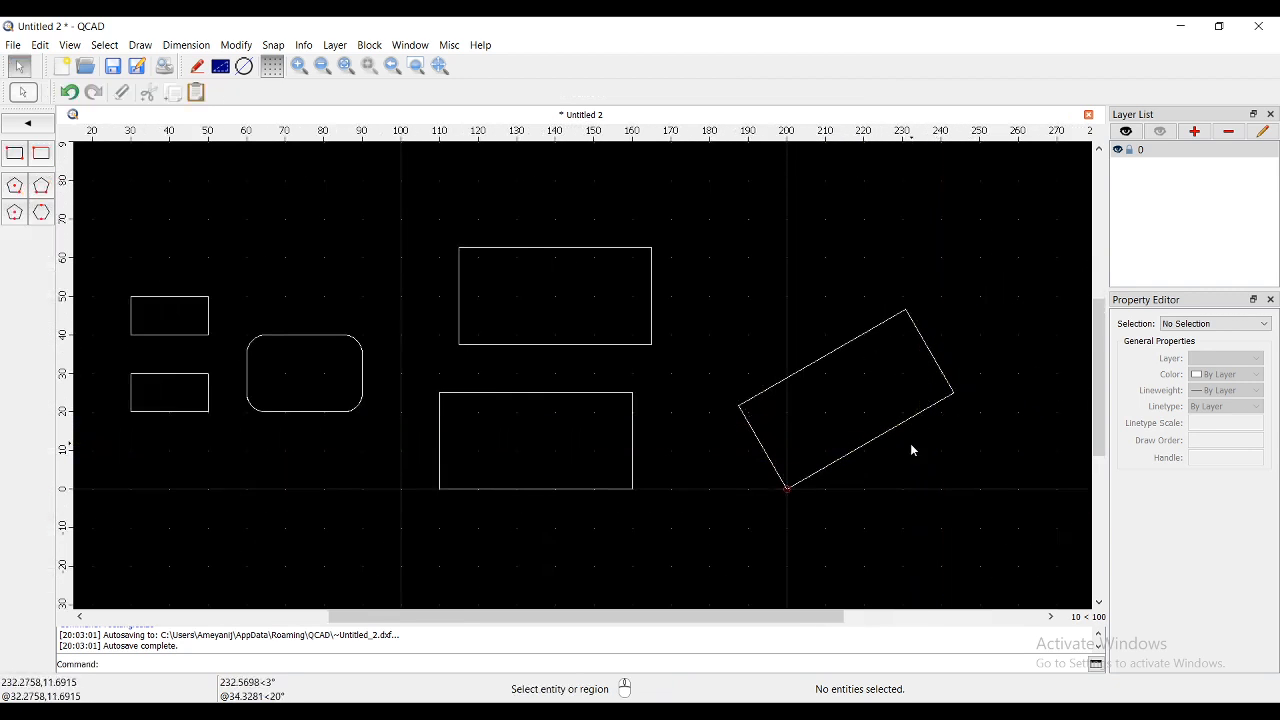
# - With the Center, Point circle tool, draw a circle centred at (300,0) passing through (330,0)
pyautogui.rightClick(751, 280)
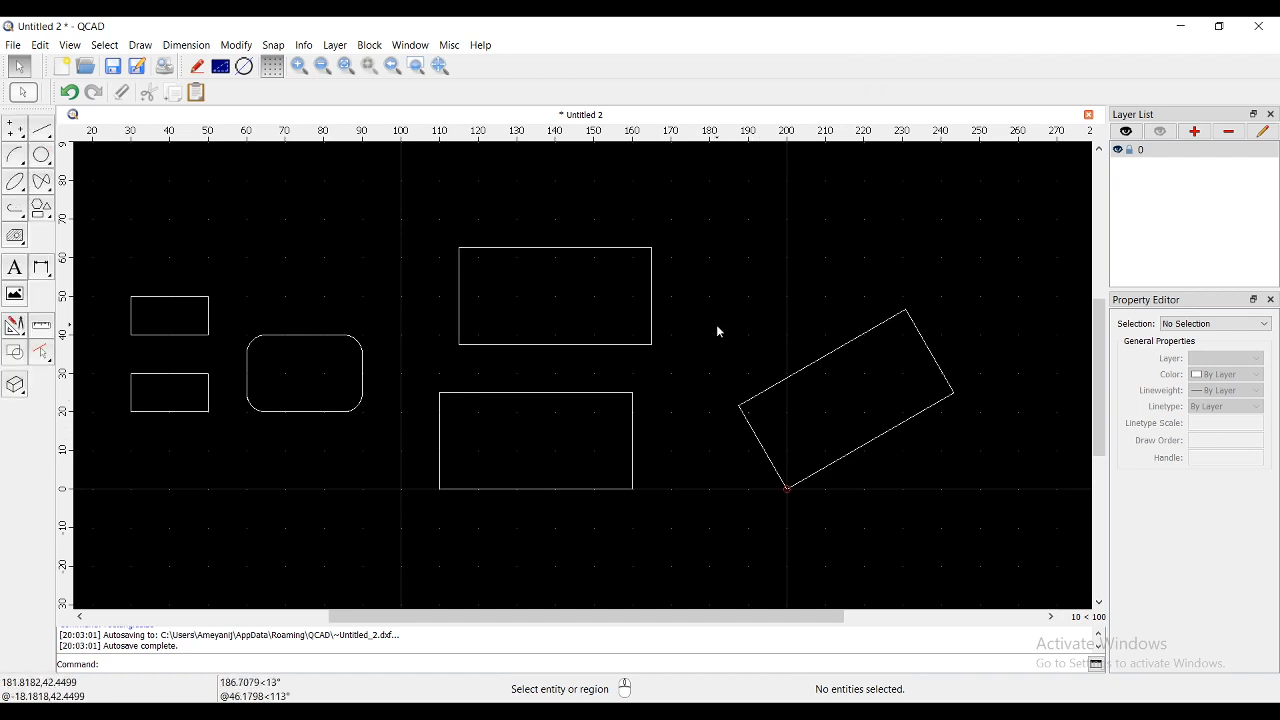
pyautogui.scroll(-3, 600, 312)
pyautogui.scroll(1, 781, 303)
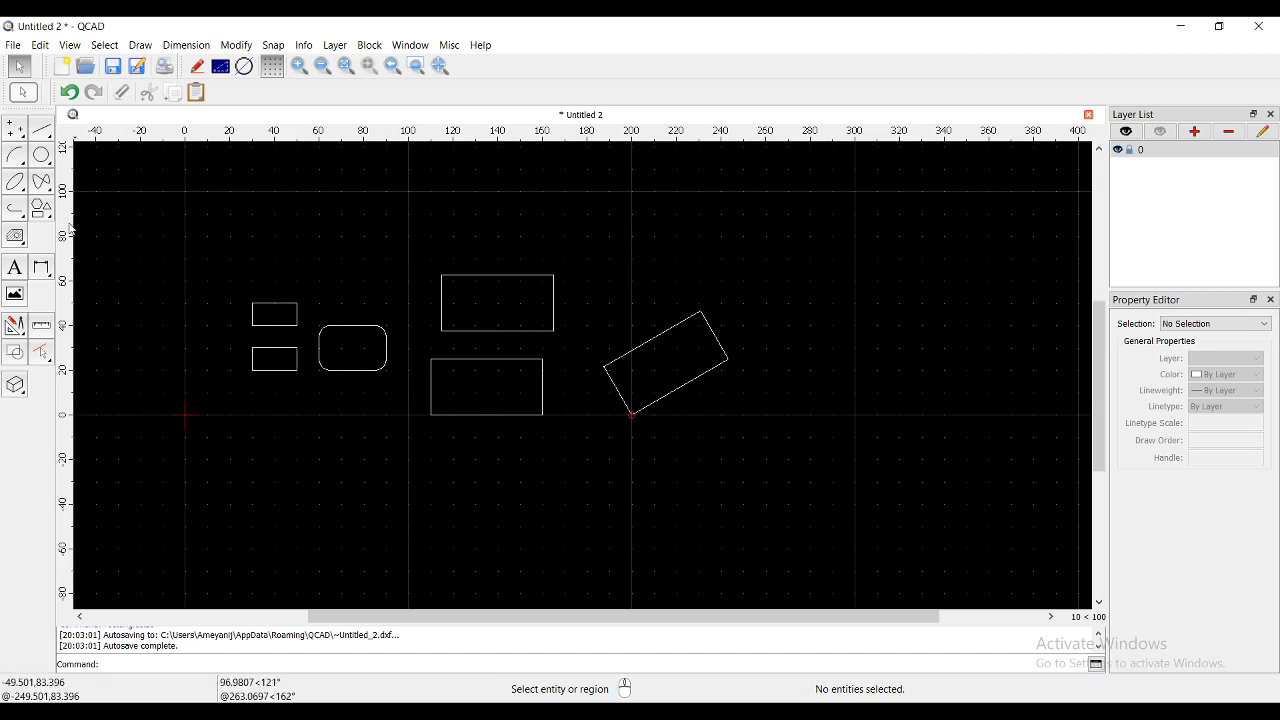
pyautogui.click(41, 208)
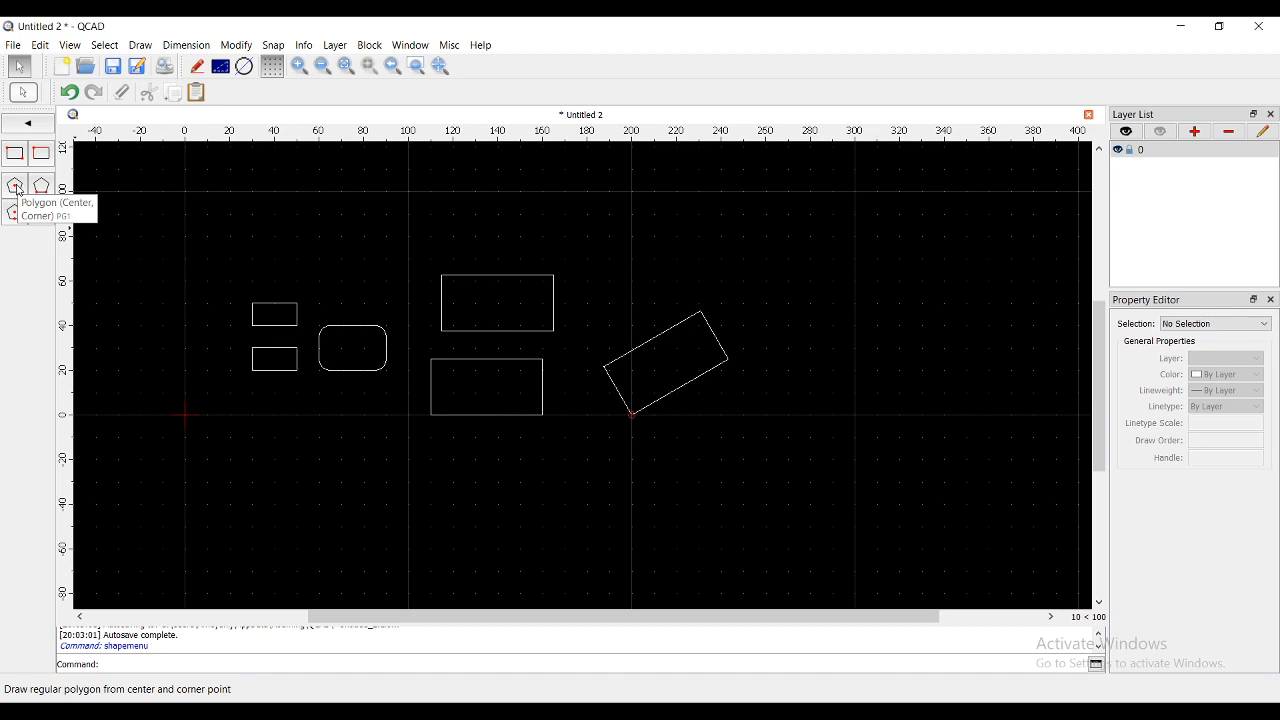
pyautogui.click(28, 123)
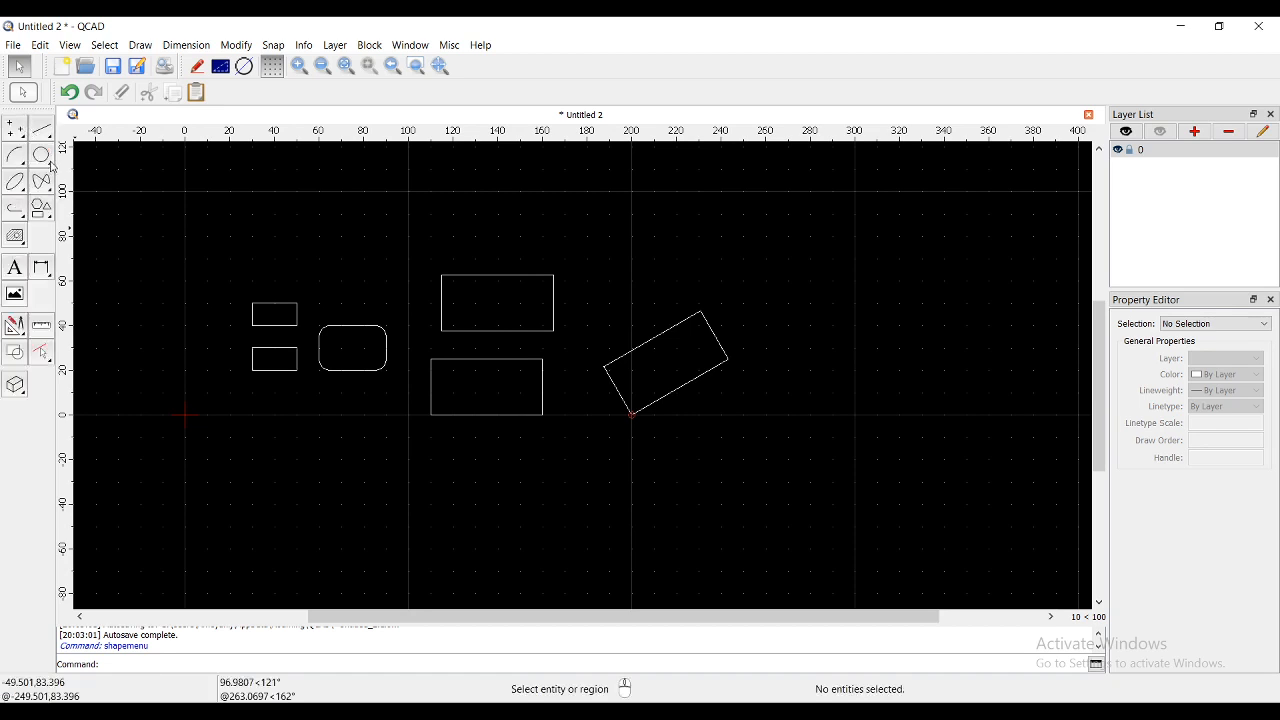
pyautogui.click(48, 163)
pyautogui.click(15, 153)
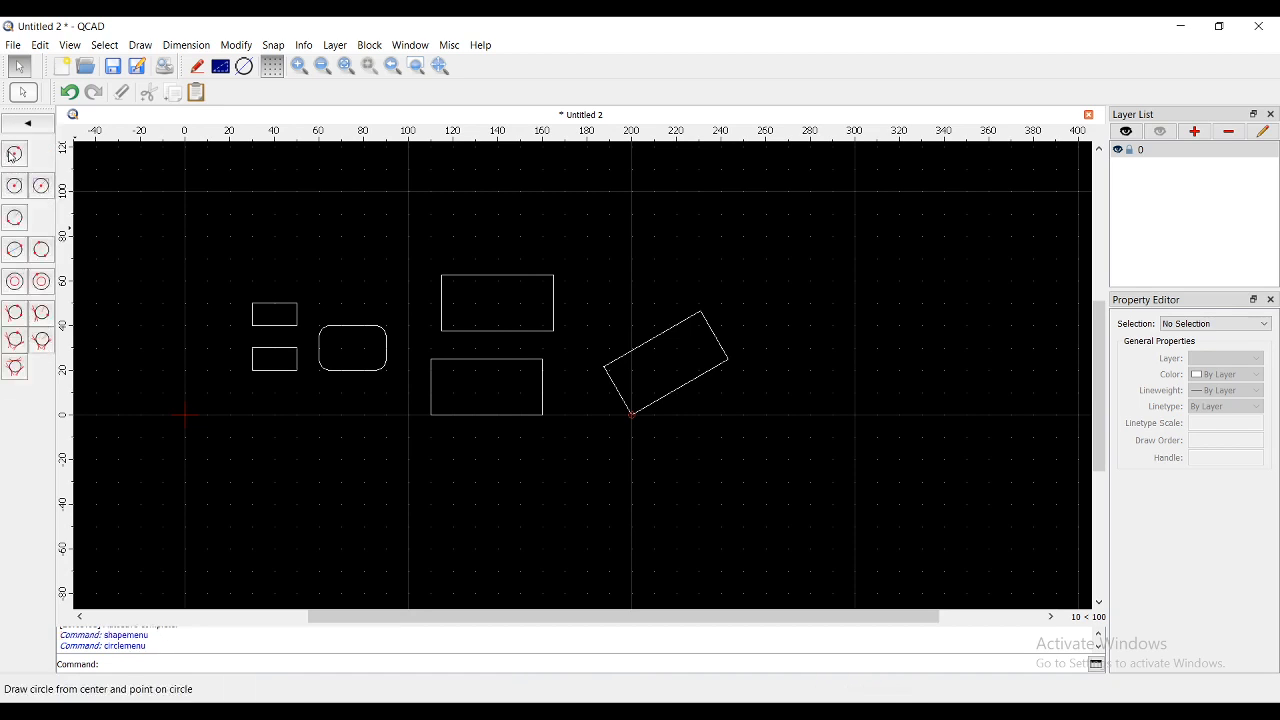
pyautogui.click(855, 414)
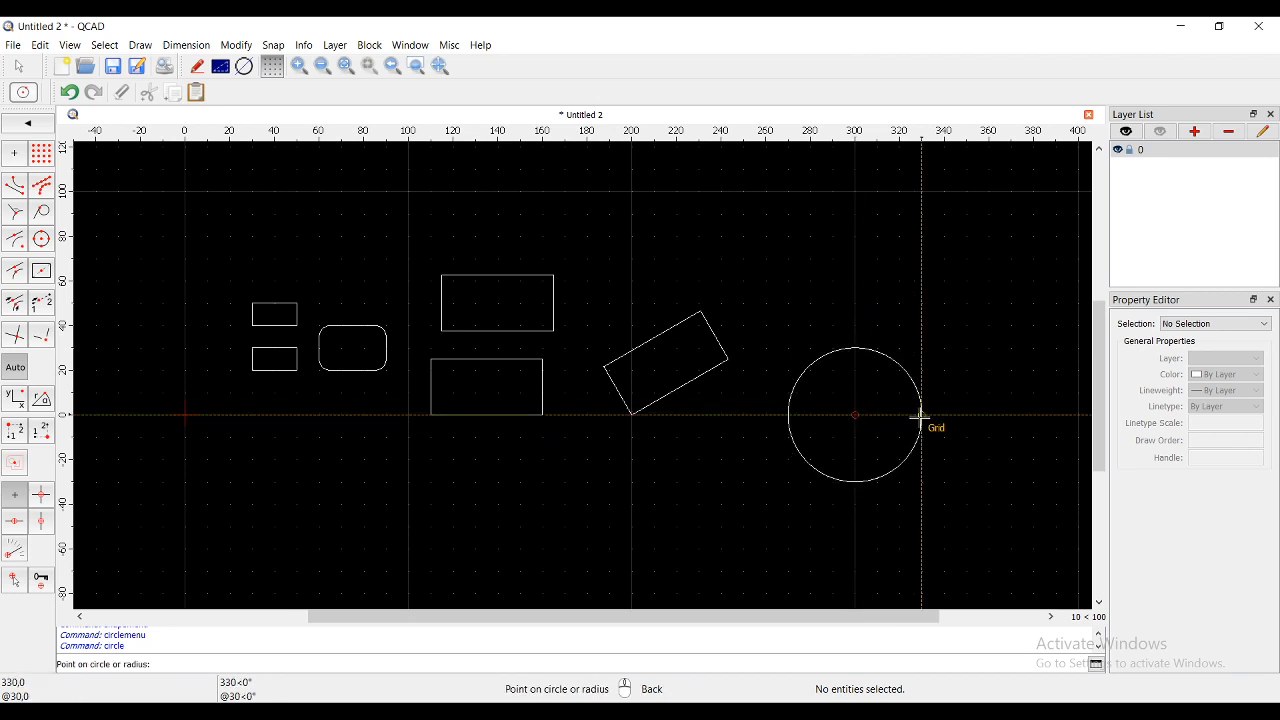
pyautogui.click(920, 415)
pyautogui.rightClick(914, 506)
pyautogui.rightClick(918, 470)
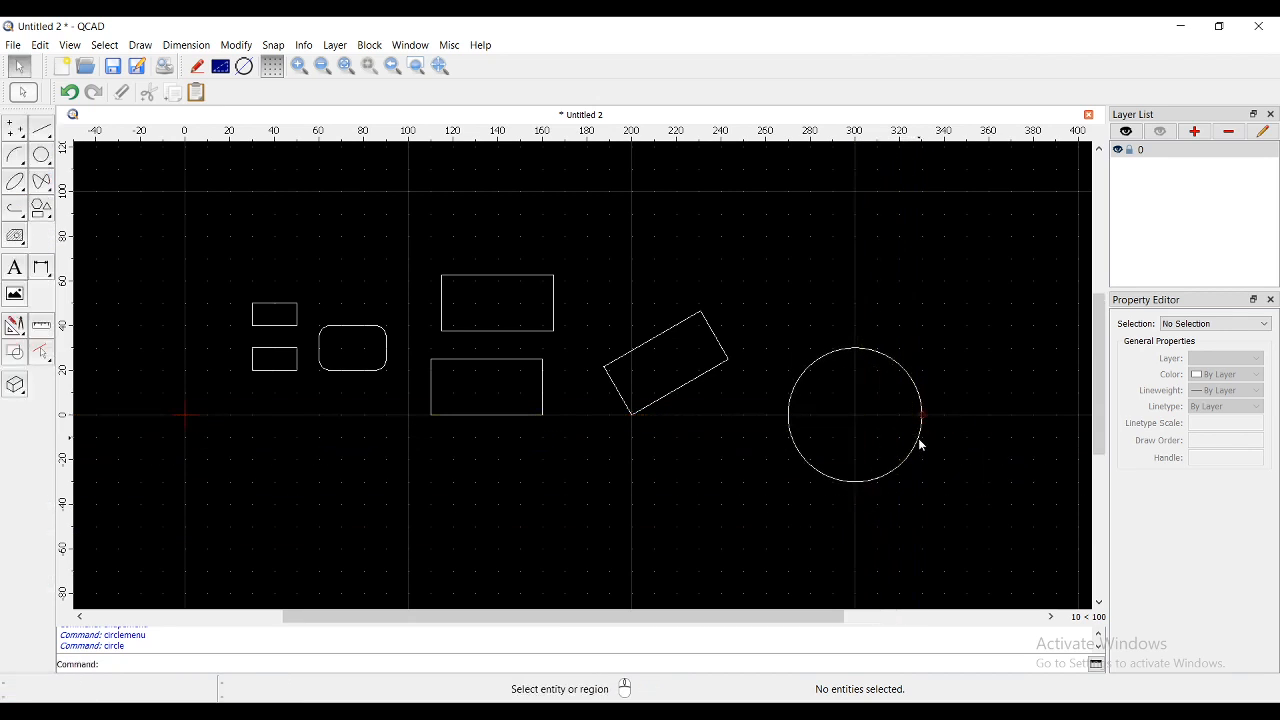
# - Give the circle the ISO dash linetype in the Property Editor
pyautogui.click(920, 444)
pyautogui.click(1226, 406)
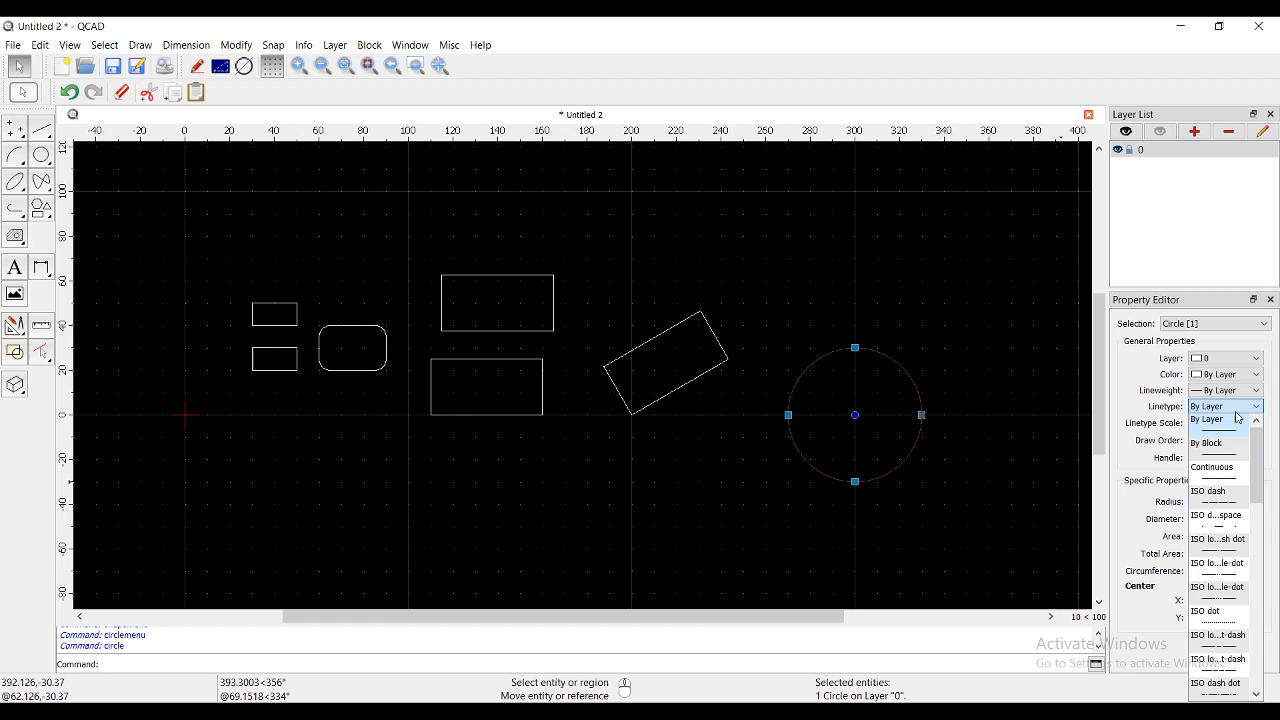
pyautogui.click(1228, 497)
pyautogui.click(977, 485)
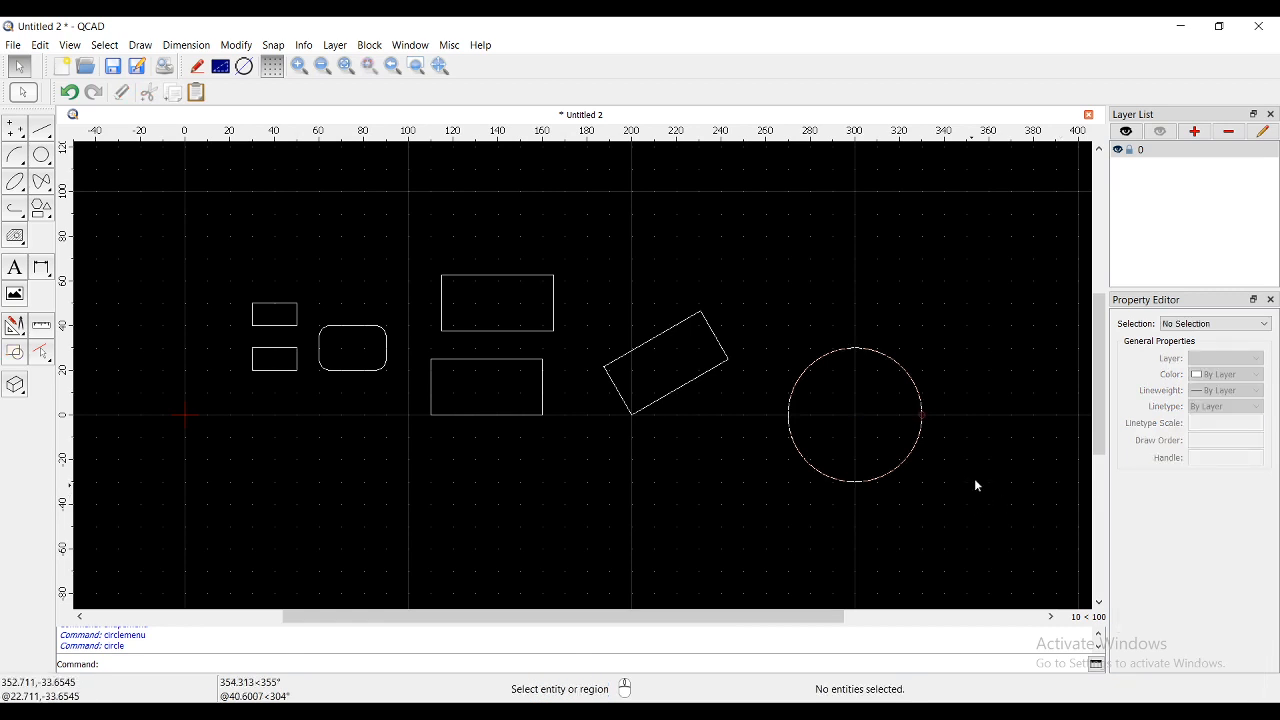
# - Set the circle's linetype scale to 2 and confirm the value
pyautogui.click(918, 391)
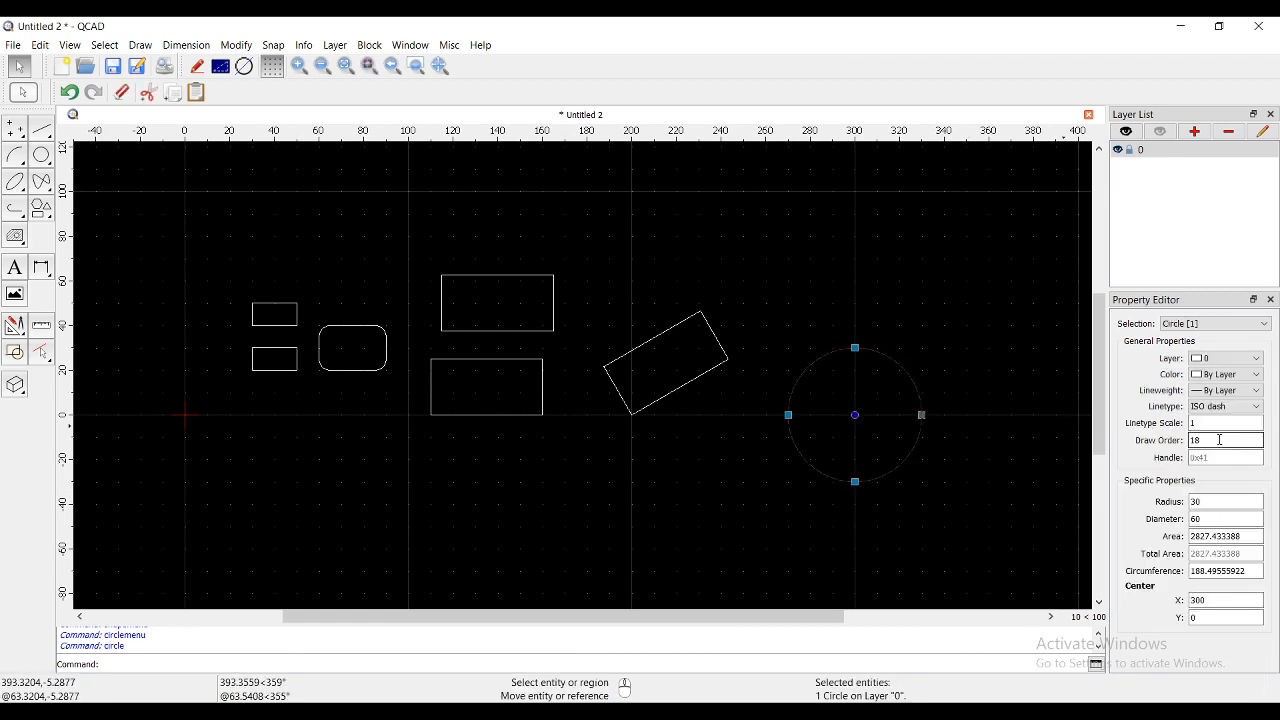
pyautogui.doubleClick(1195, 423)
pyautogui.write('2')
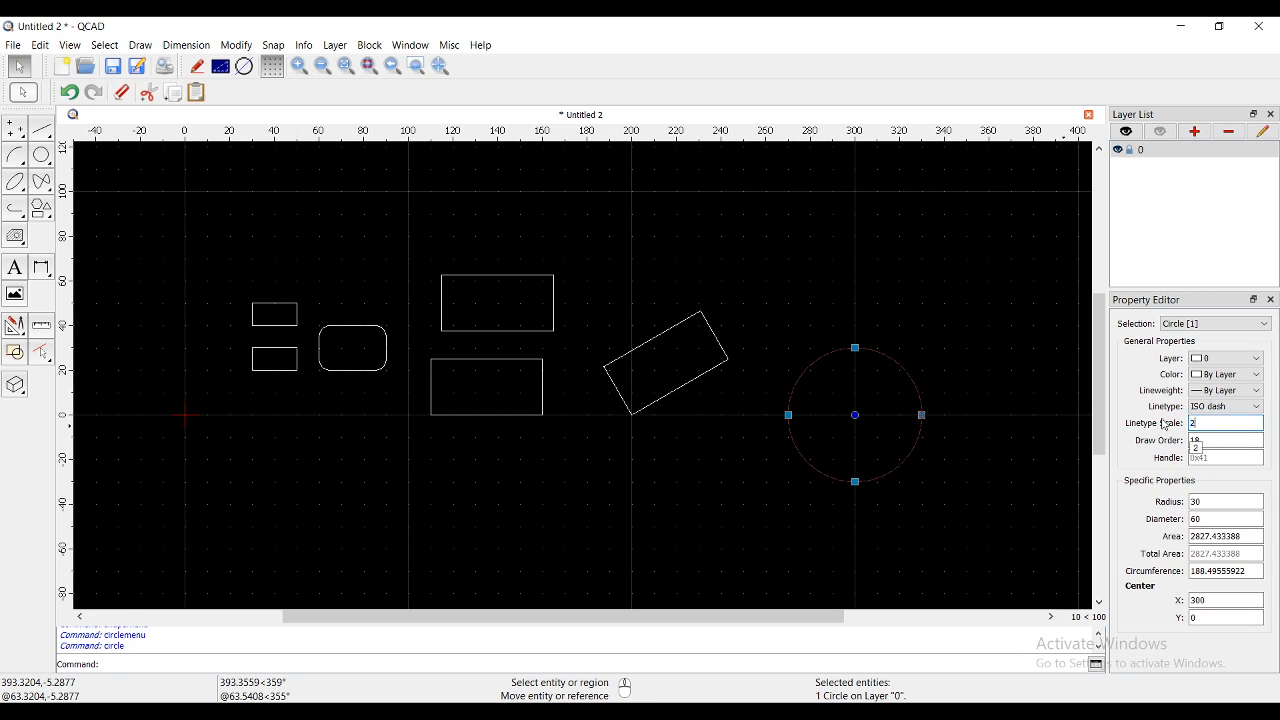
pyautogui.click(1001, 454)
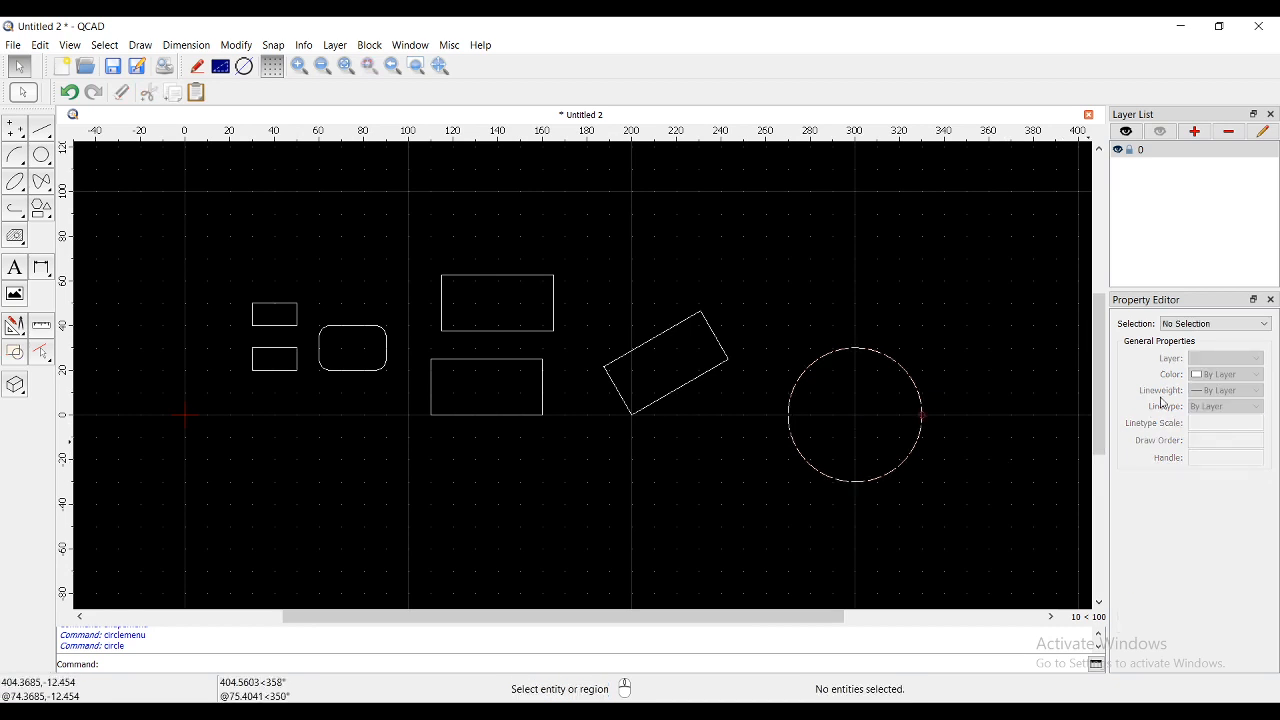
pyautogui.click(918, 384)
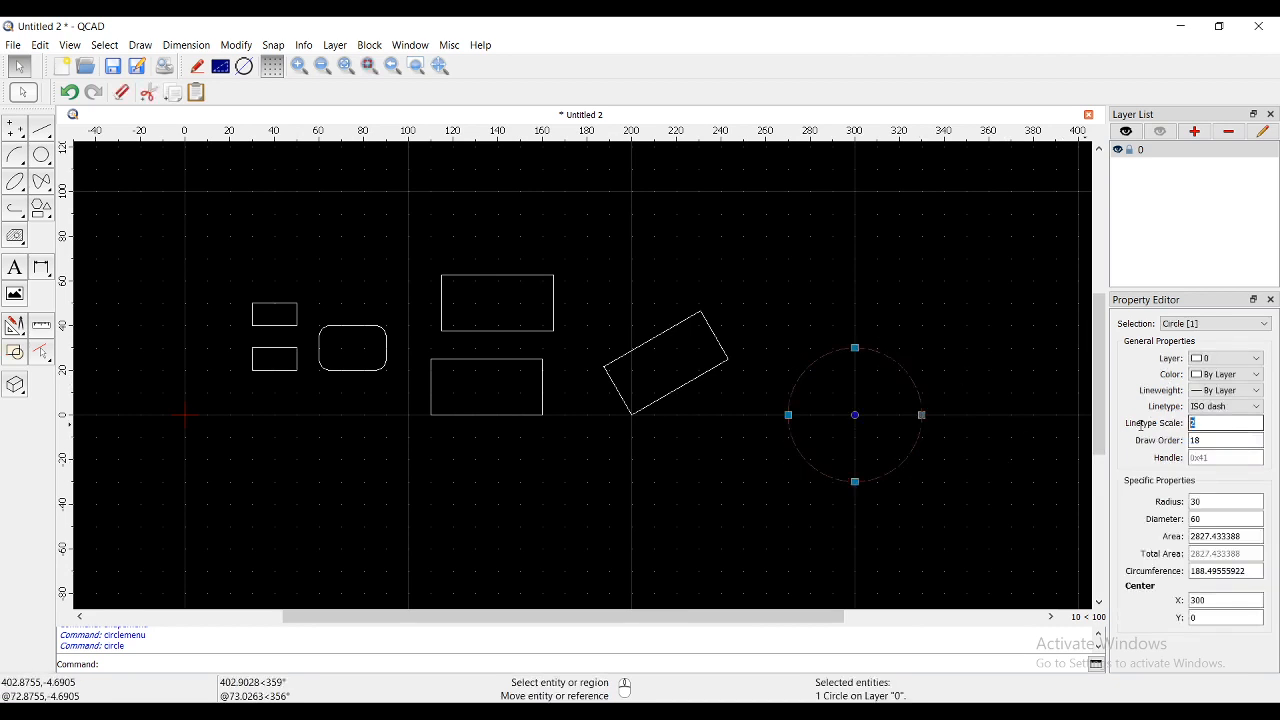
pyautogui.click(1206, 421)
pyautogui.click(1032, 462)
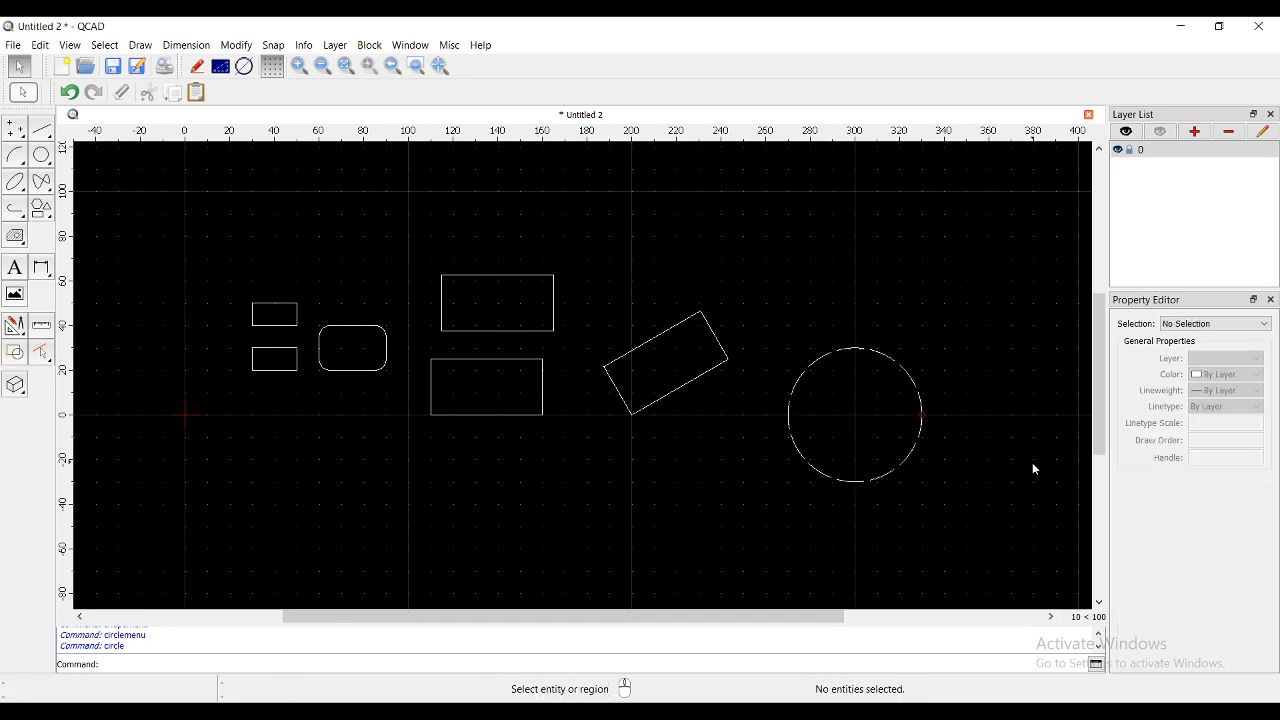
pyautogui.scroll(1, 946, 403)
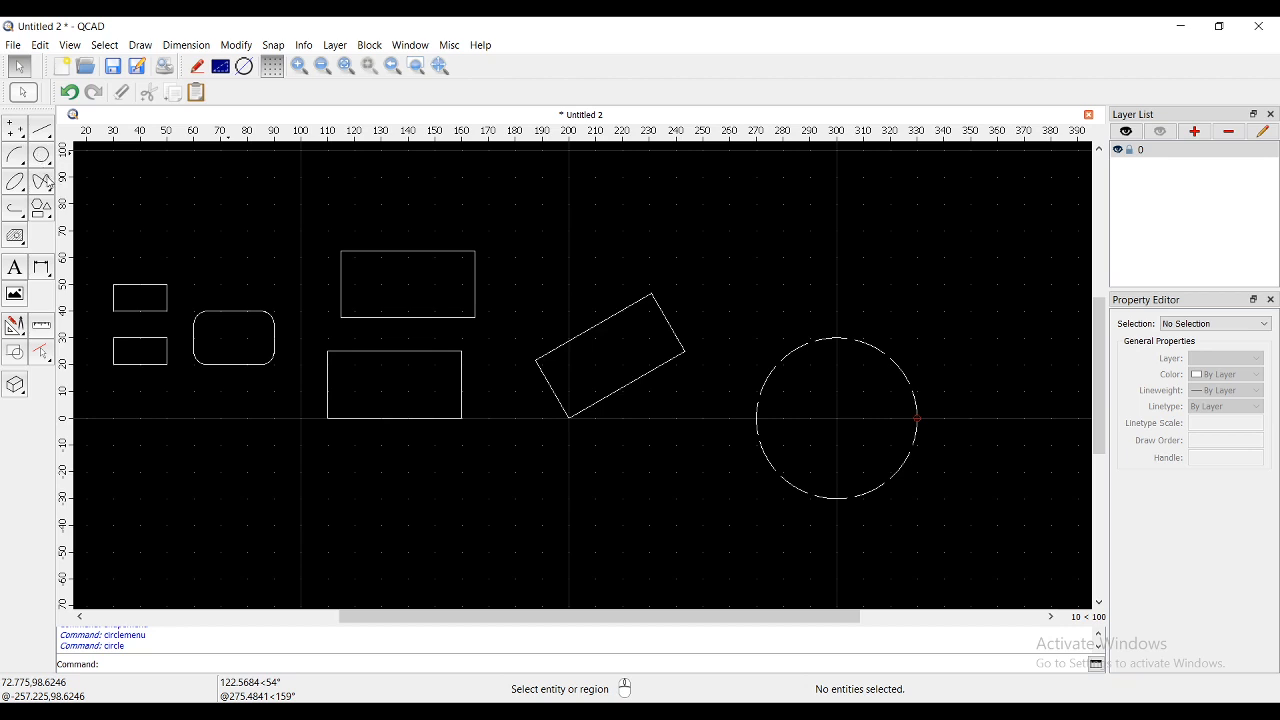
# - Draw a 6-corner polygon centred at 300,0 with one corner at 330,0 inside the dashed circle
pyautogui.click(42, 206)
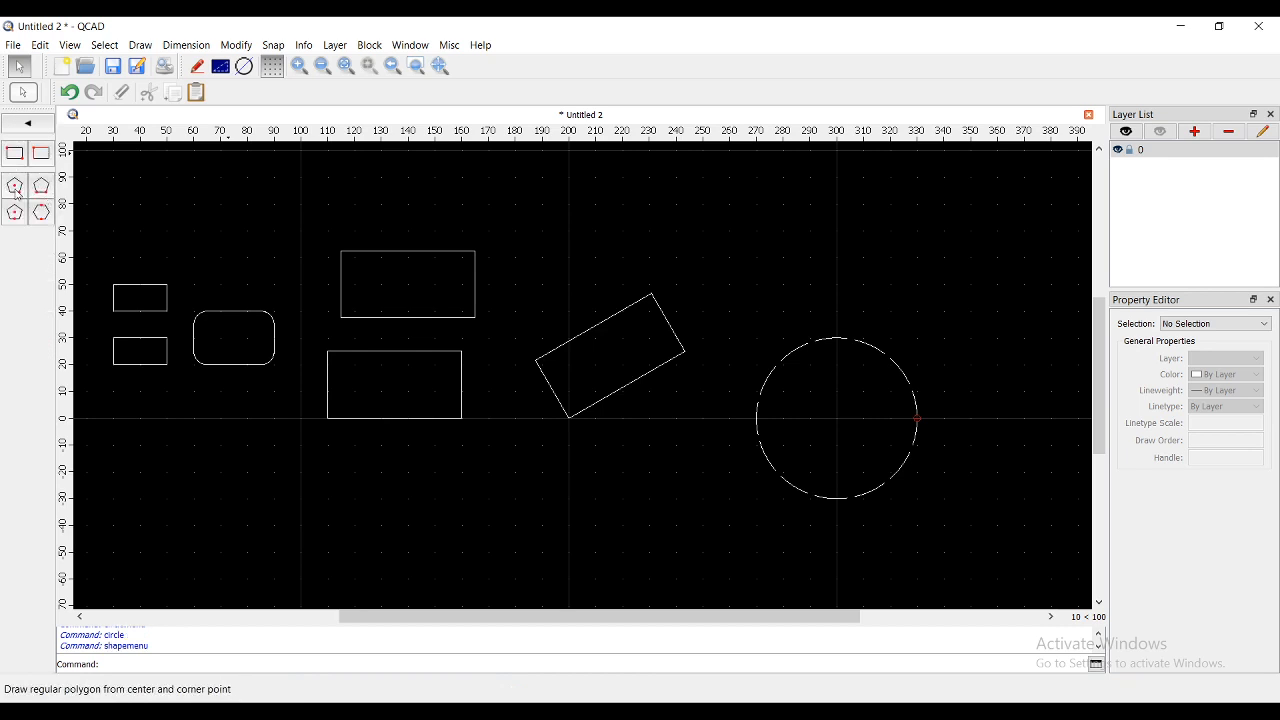
pyautogui.click(17, 194)
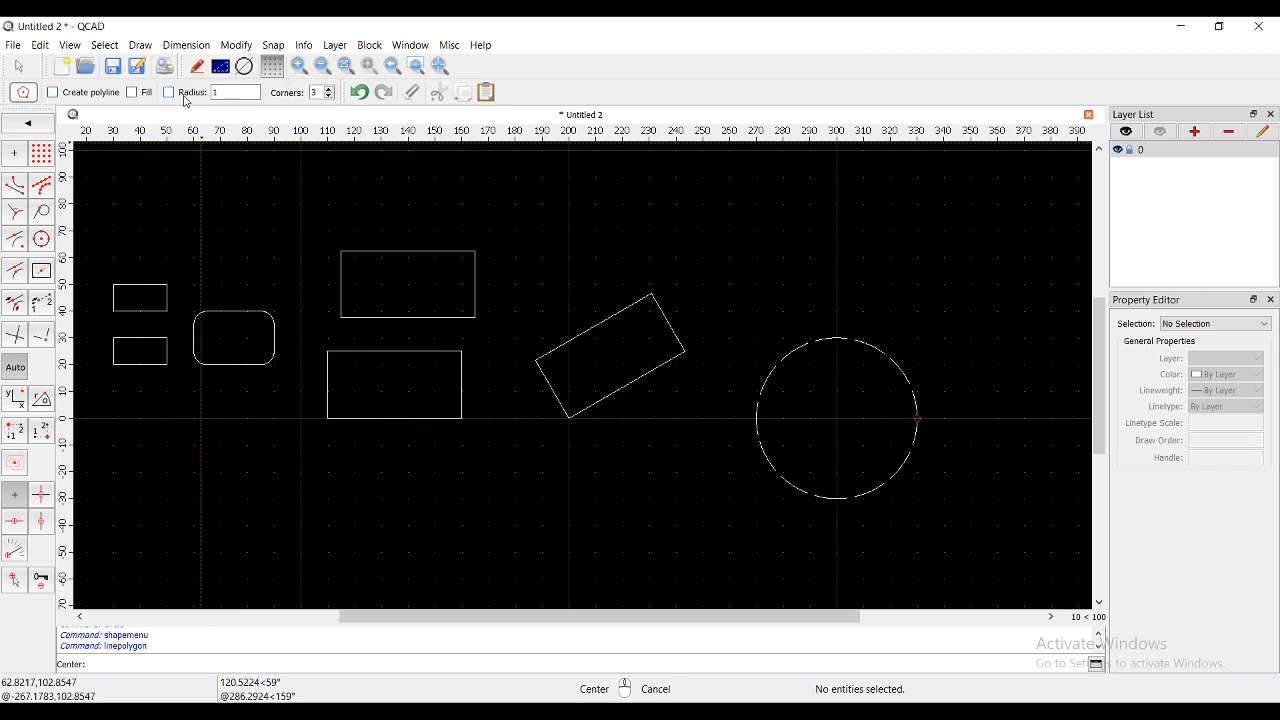
pyautogui.click(330, 88)
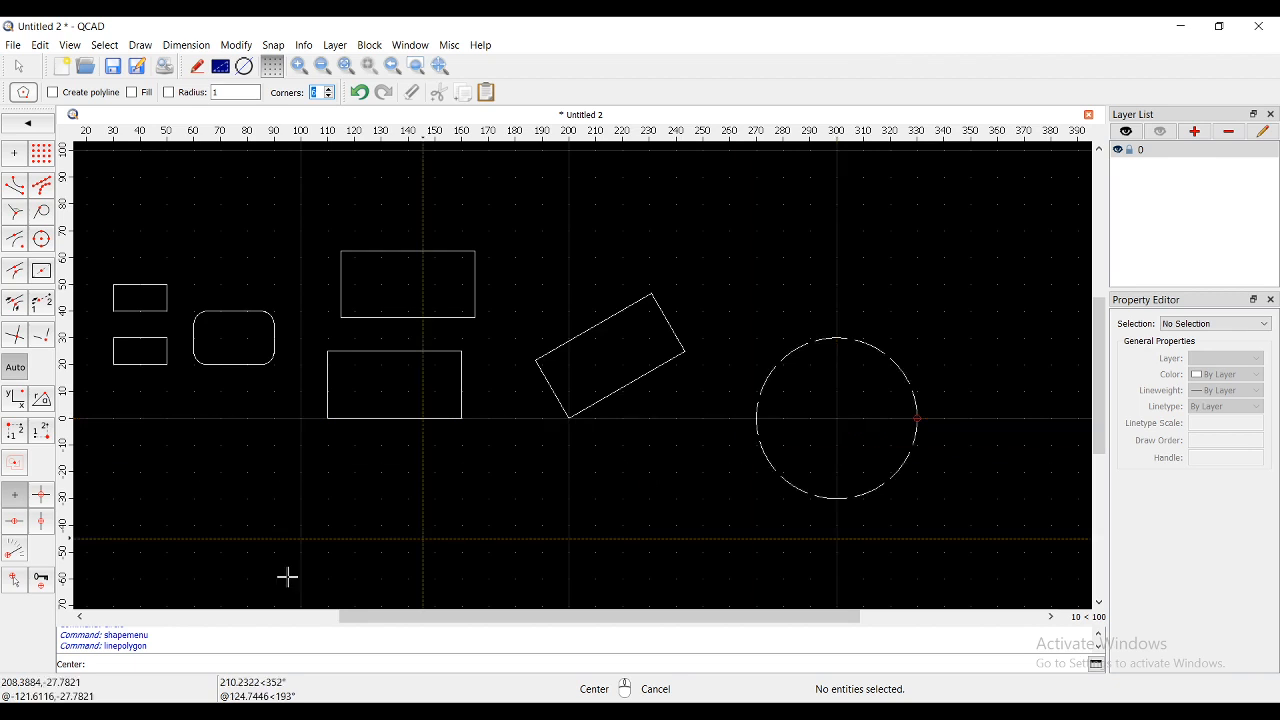
pyautogui.click(838, 418)
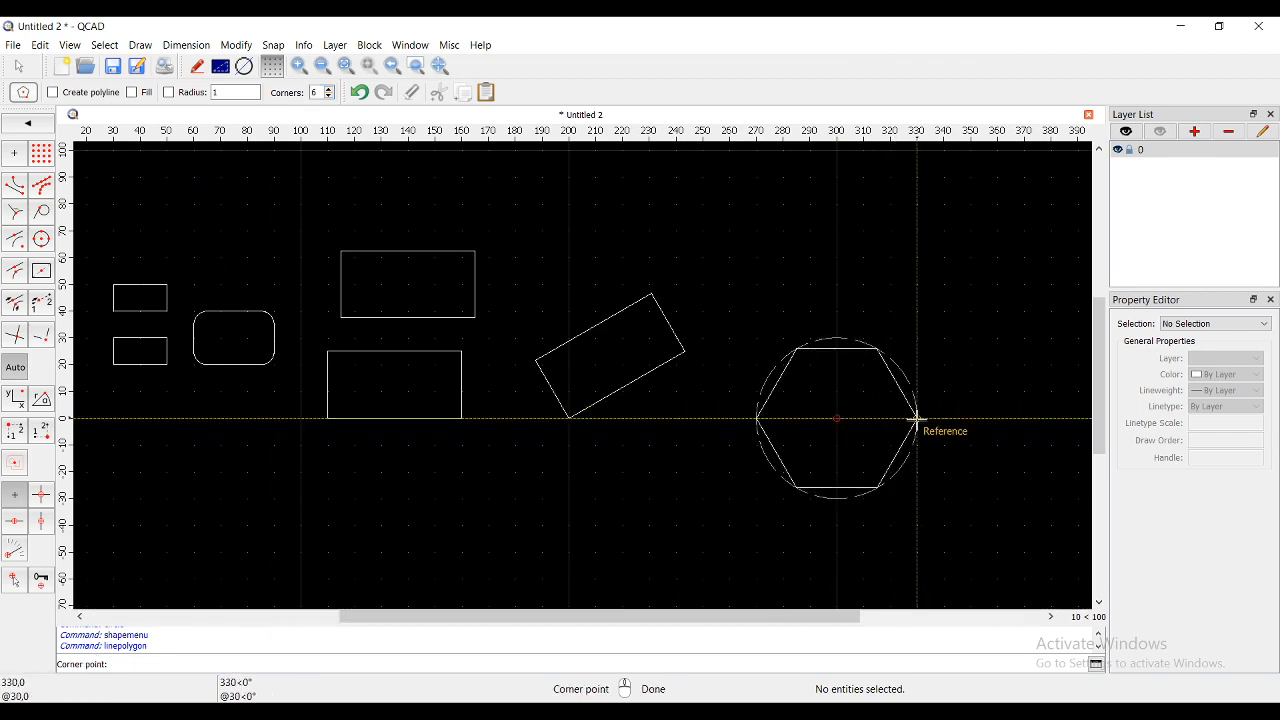
pyautogui.scroll(2, 917, 418)
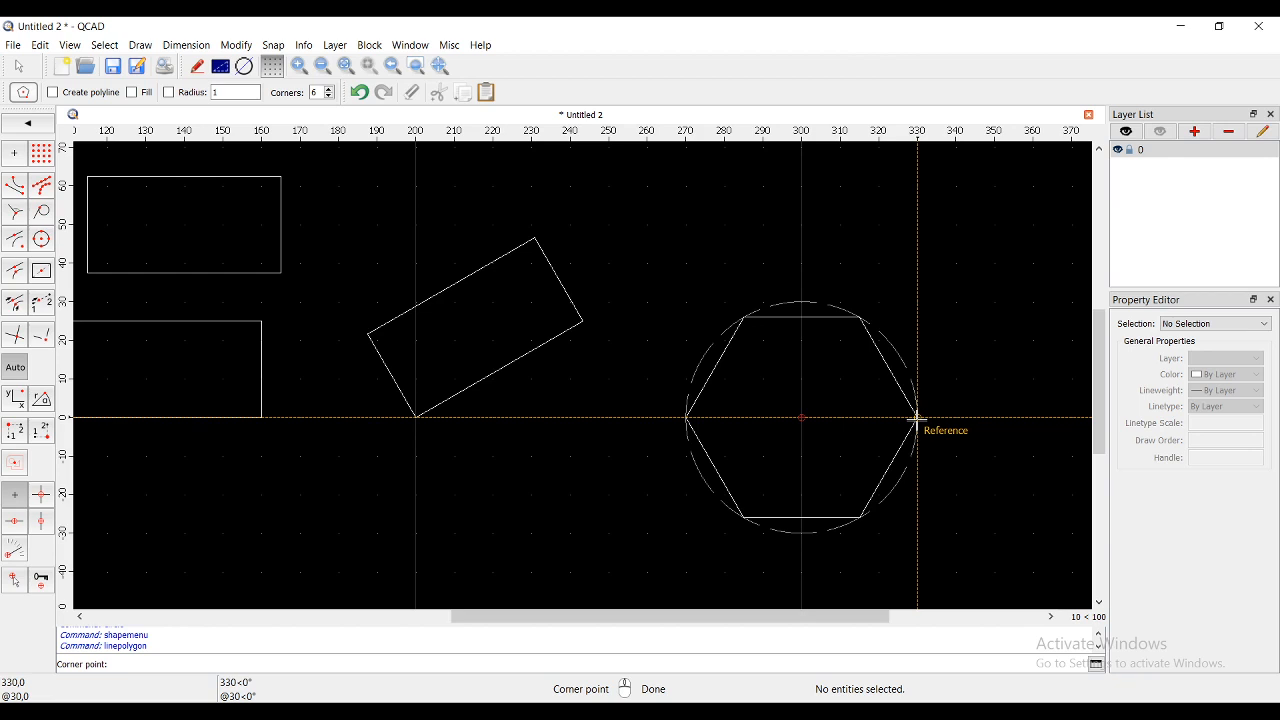
pyautogui.click(917, 418)
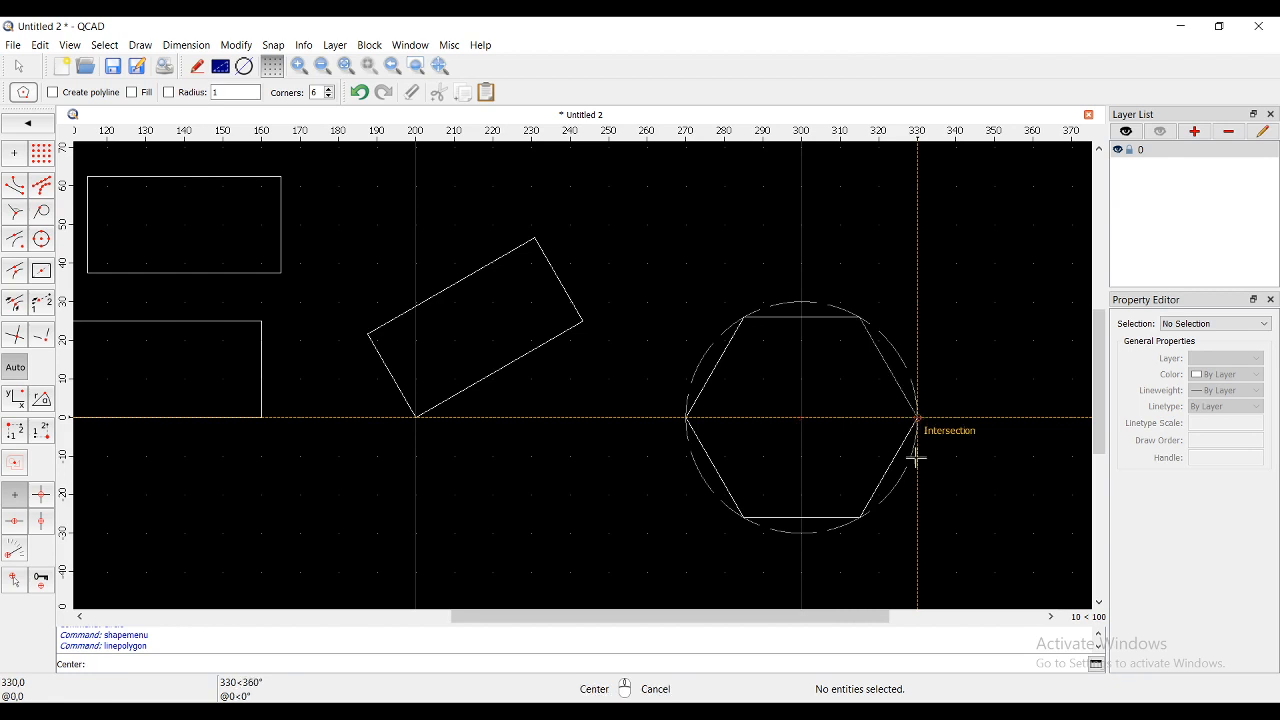
pyautogui.rightClick(888, 576)
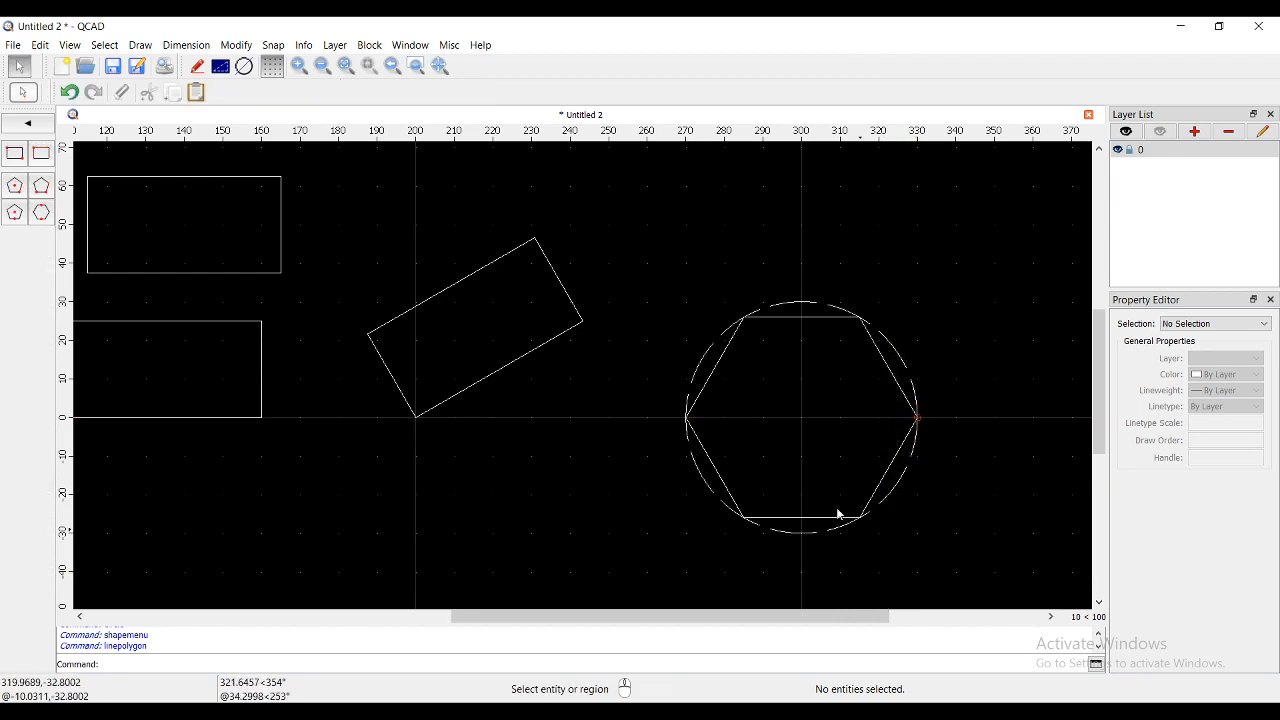
# - Draw a 3-corner polygon centred at 400,0 with its bottom corner at 400,-30
pyautogui.click(17, 196)
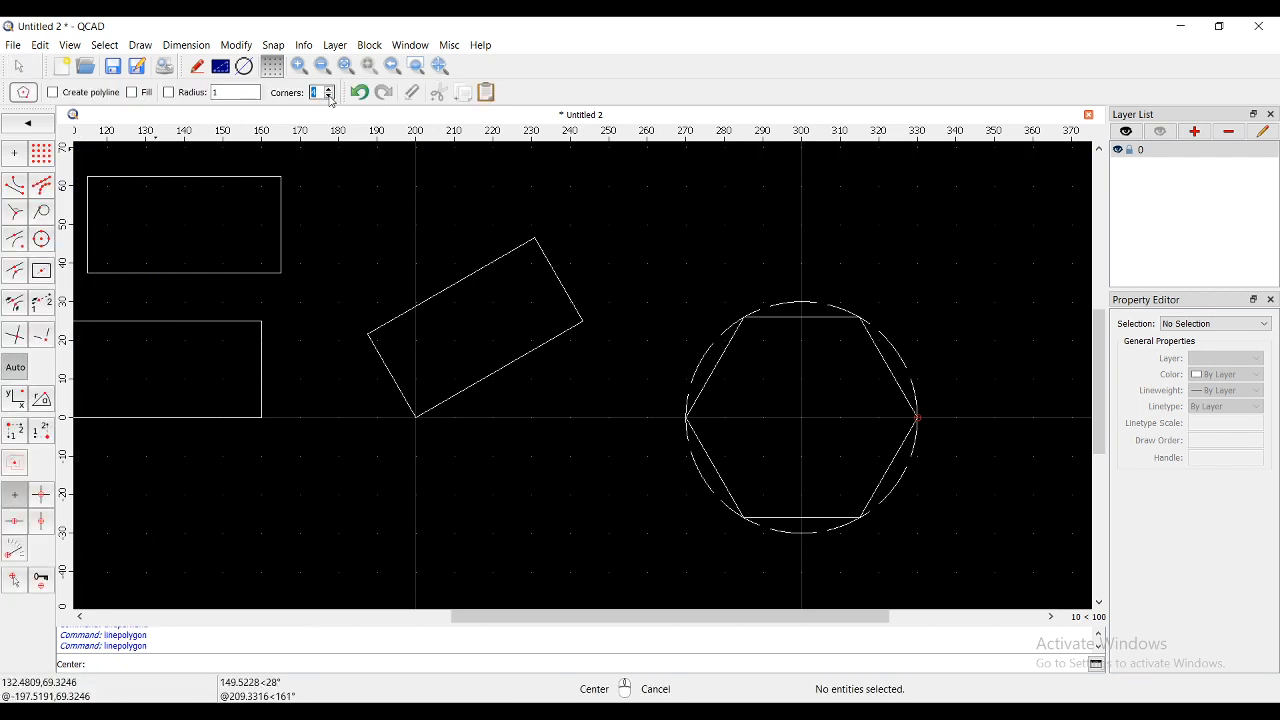
pyautogui.scroll(-3, 430, 180)
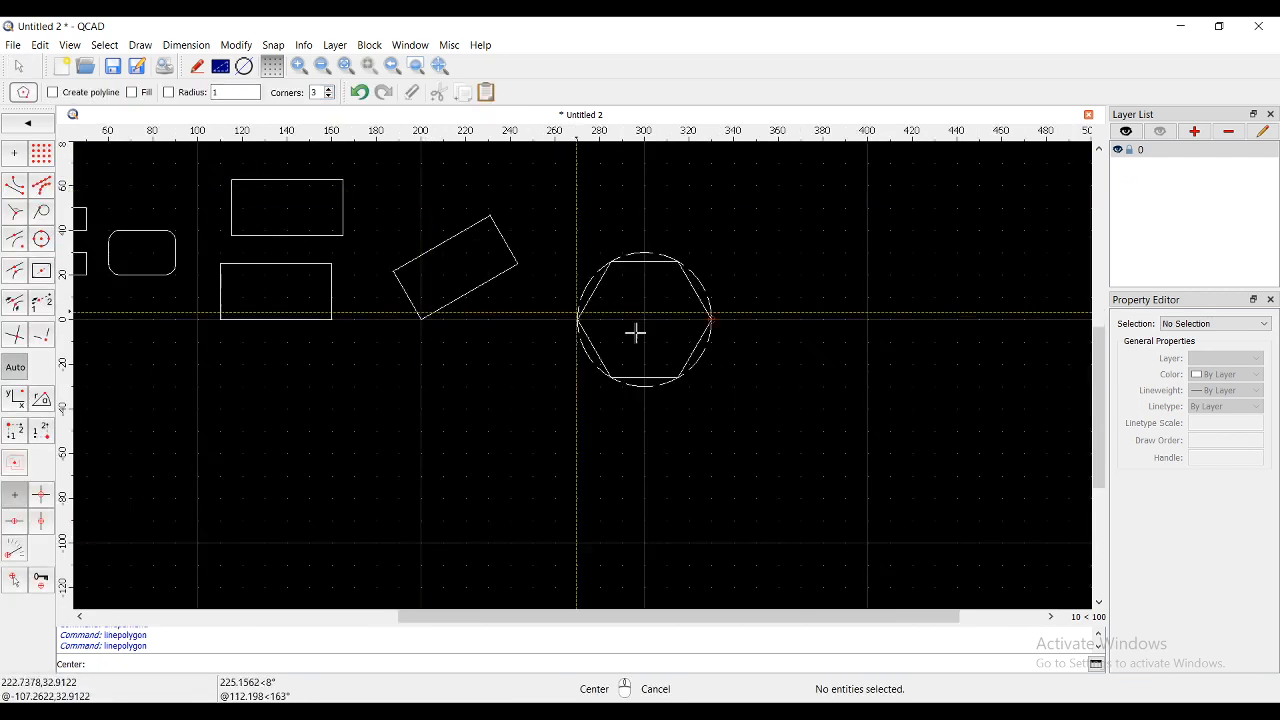
pyautogui.click(869, 318)
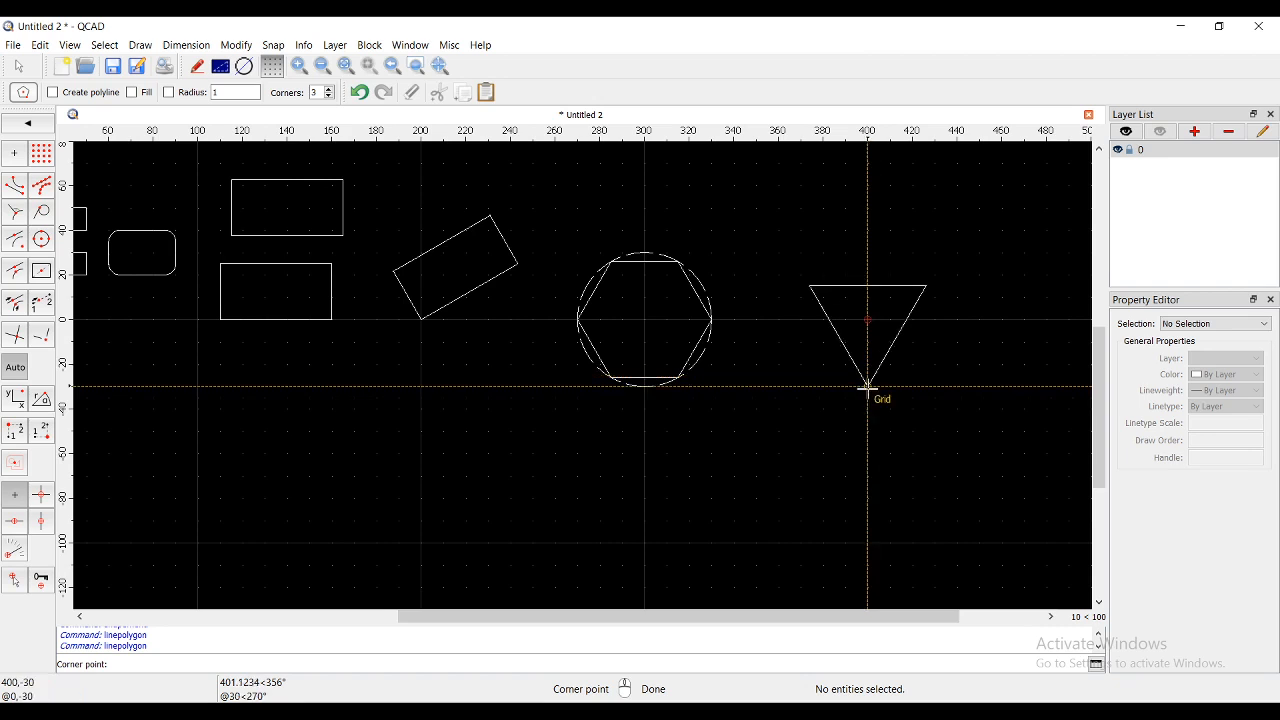
pyautogui.click(868, 388)
pyautogui.rightClick(534, 303)
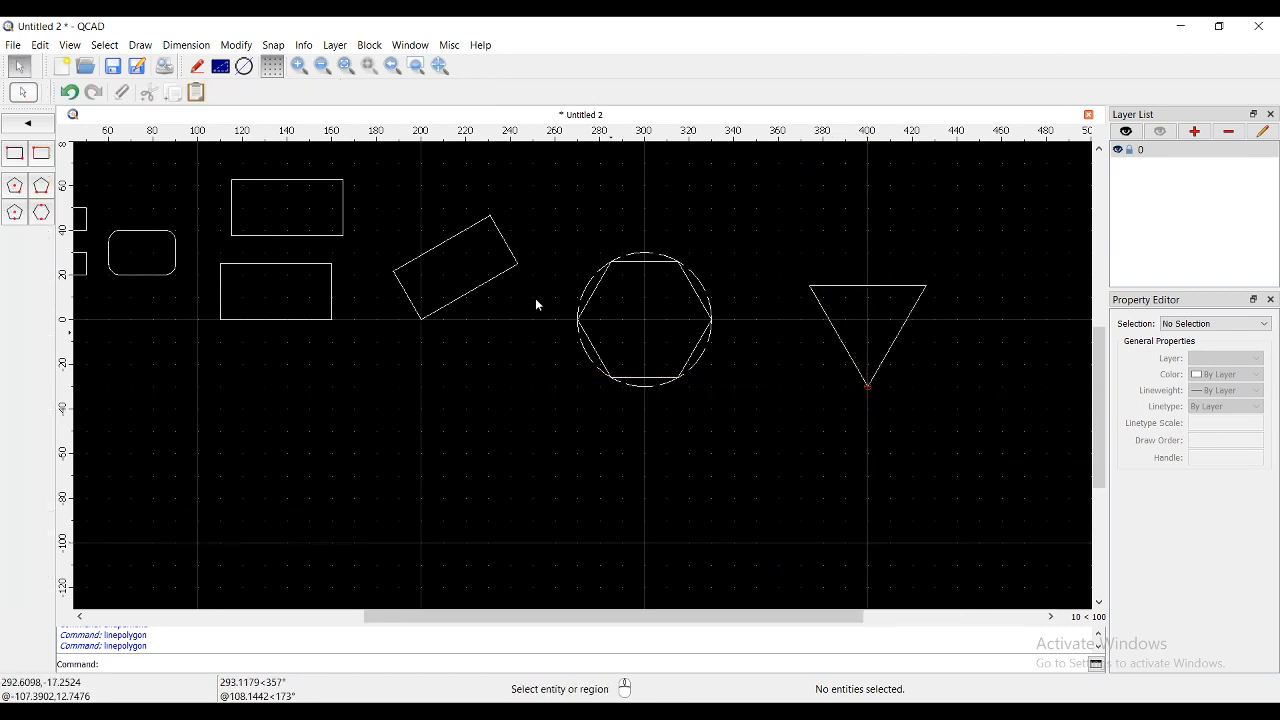
pyautogui.scroll(-1, 251, 258)
pyautogui.scroll(-1, 251, 258)
pyautogui.scroll(1, 569, 250)
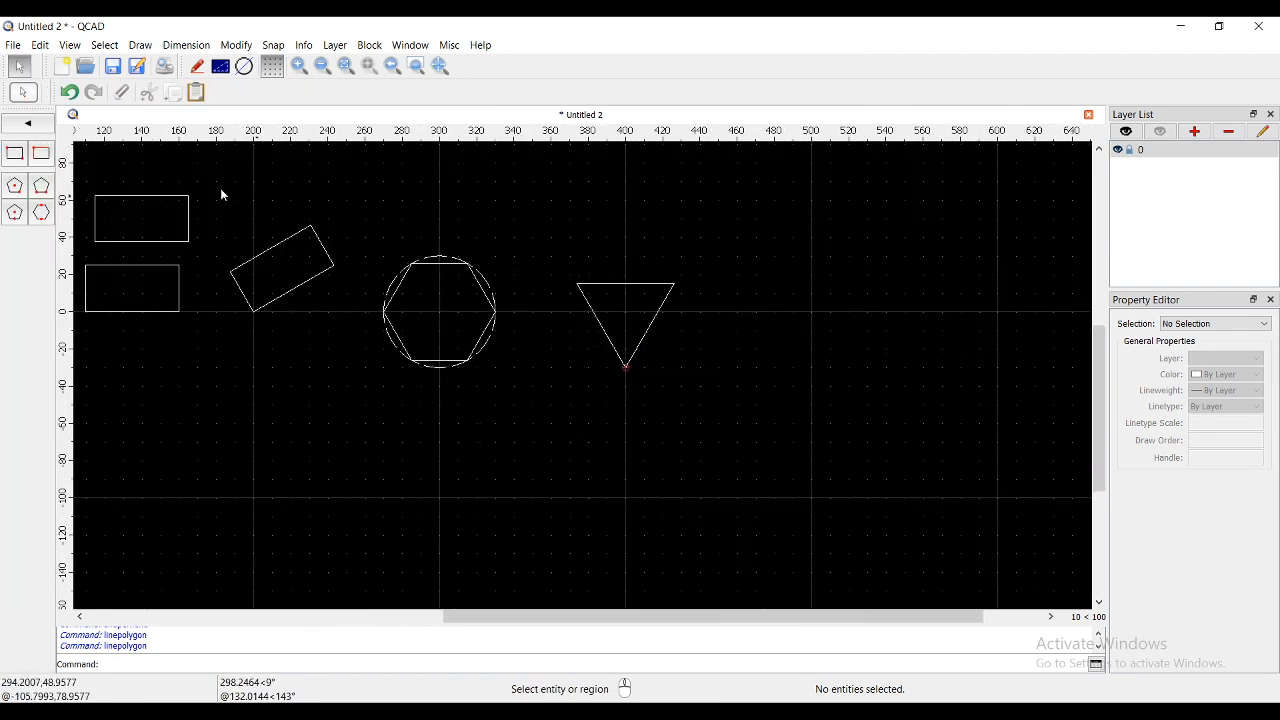
# - Choose the side-defined polygon tool and edit its corner count
pyautogui.click(42, 186)
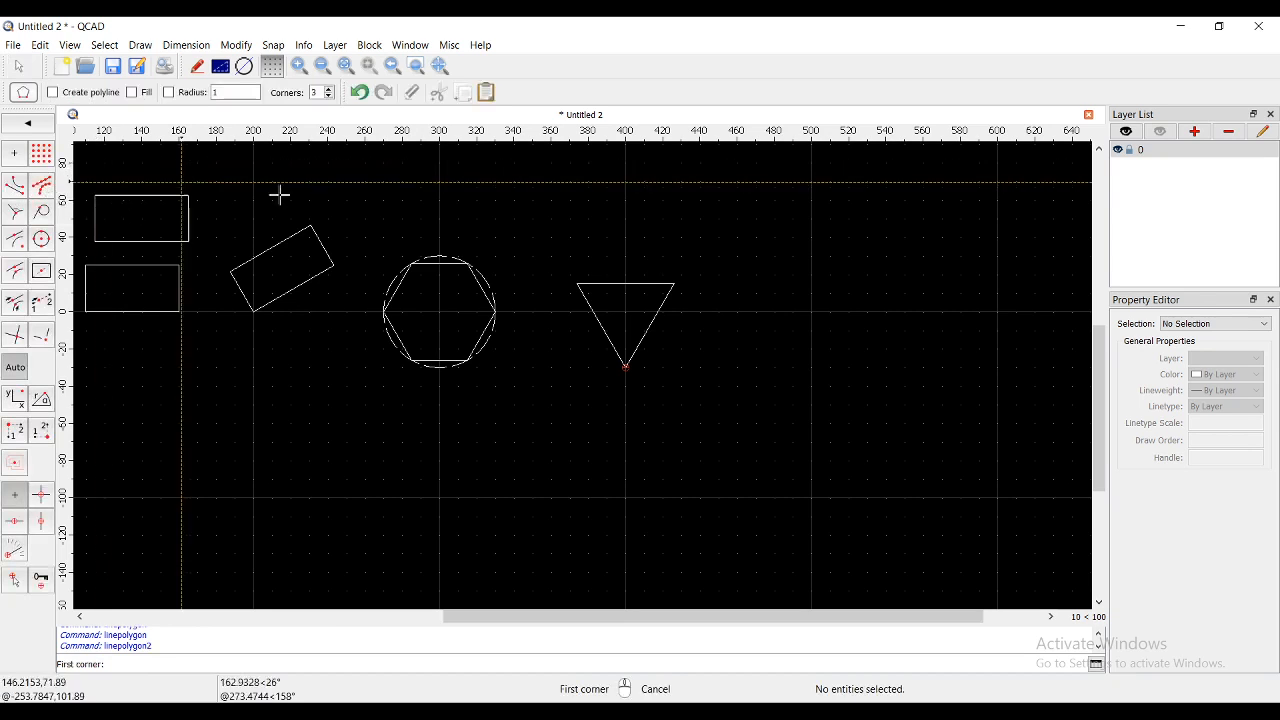
pyautogui.scroll(1, 409, 294)
pyautogui.scroll(1, 380, 316)
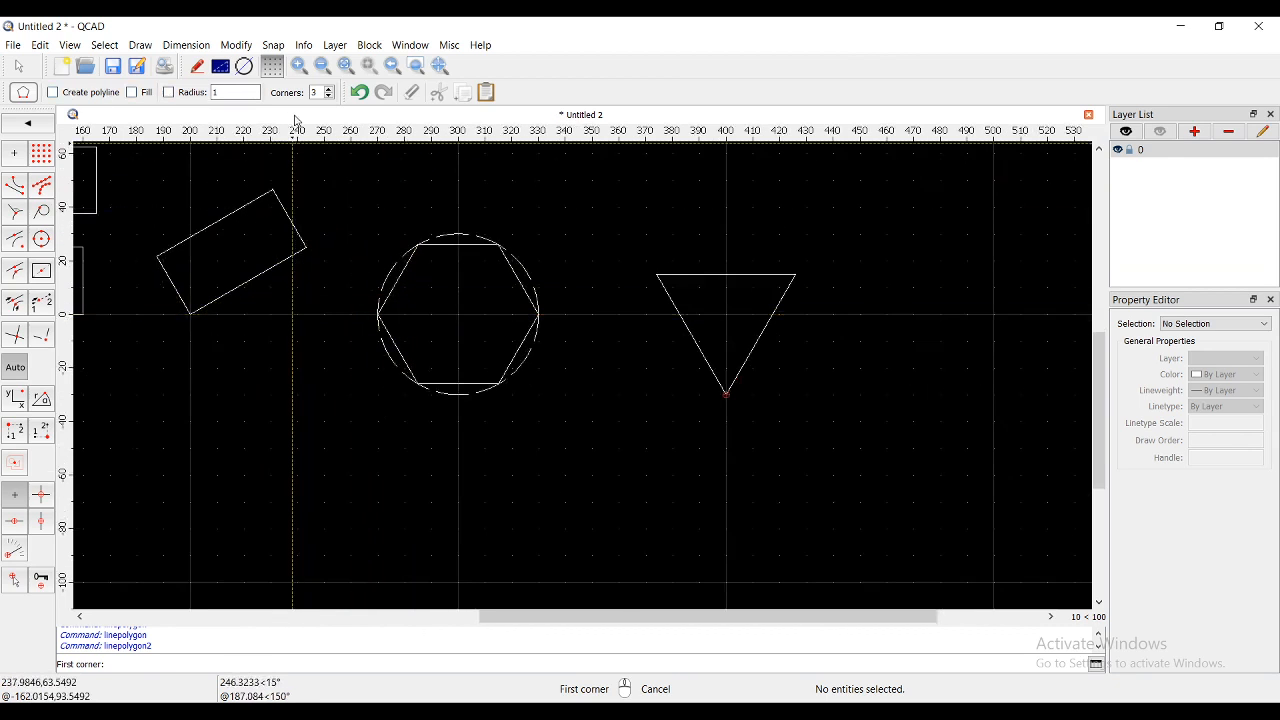
pyautogui.click(329, 88)
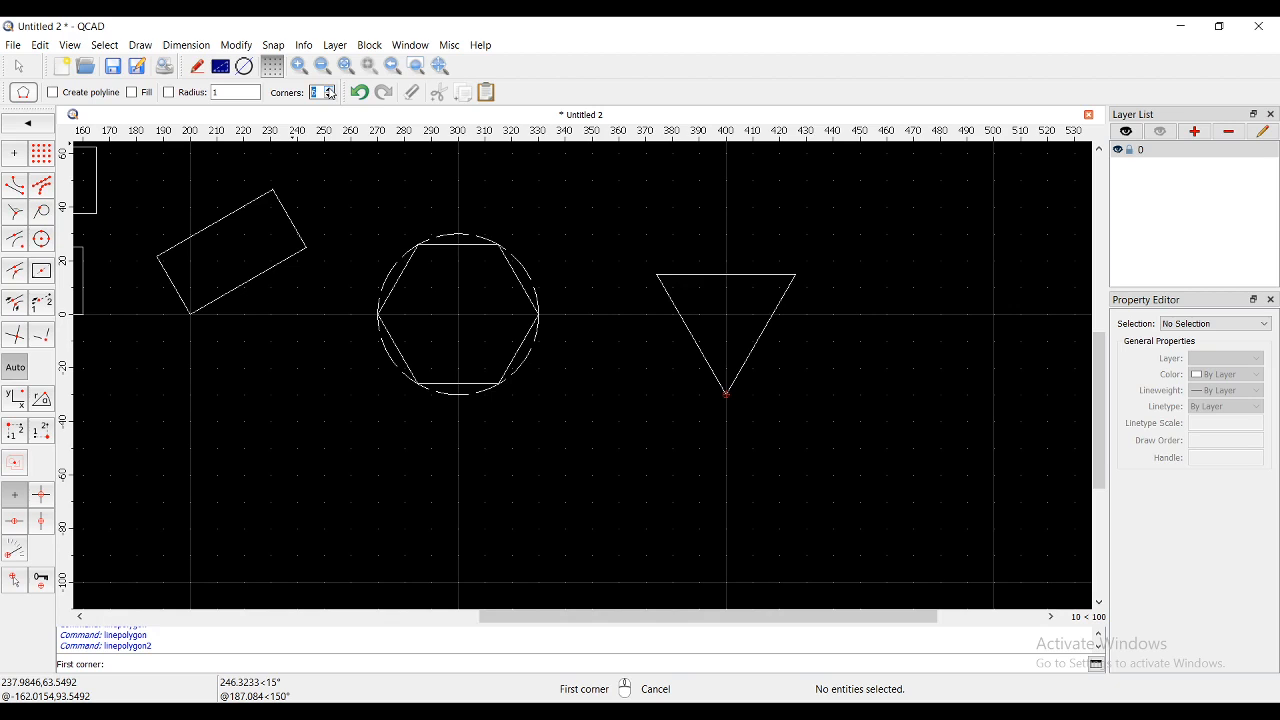
pyautogui.scroll(-1, 300, 194)
pyautogui.scroll(-2, 457, 320)
pyautogui.scroll(1, 750, 256)
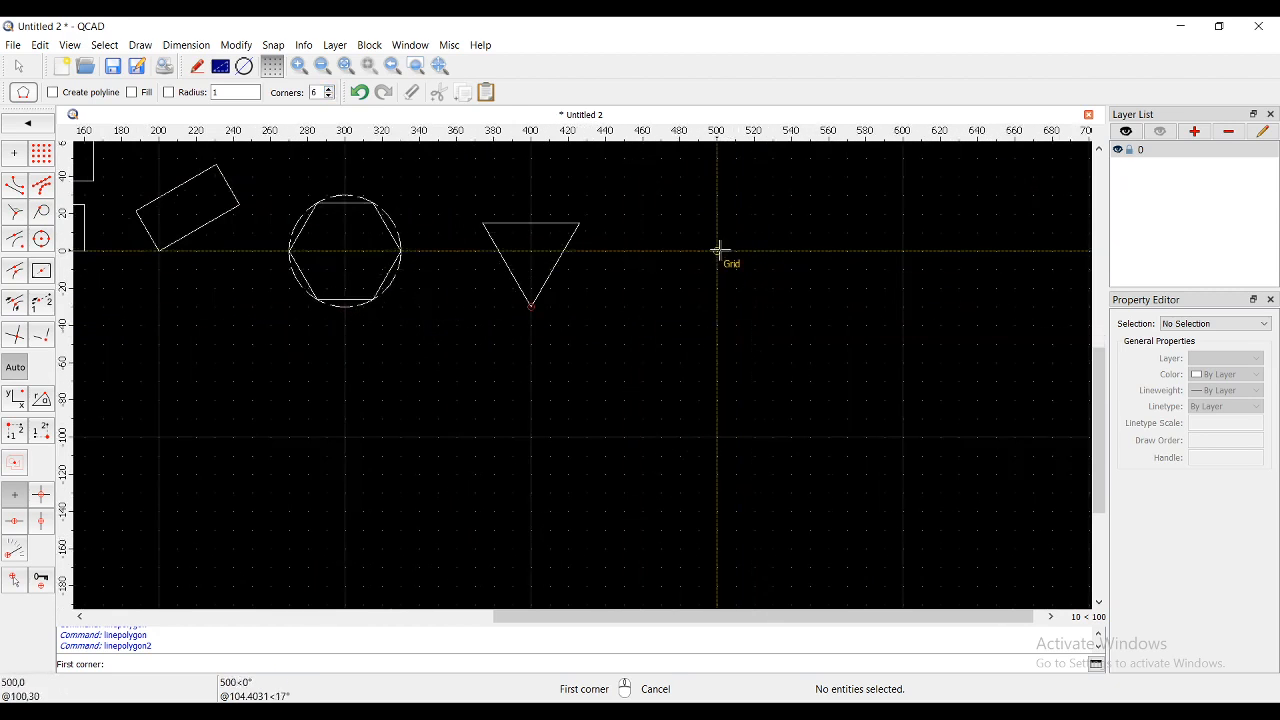
# - Draw a five-sided pentagon with its bottom side from 500,0 to 550,0
pyautogui.click(718, 250)
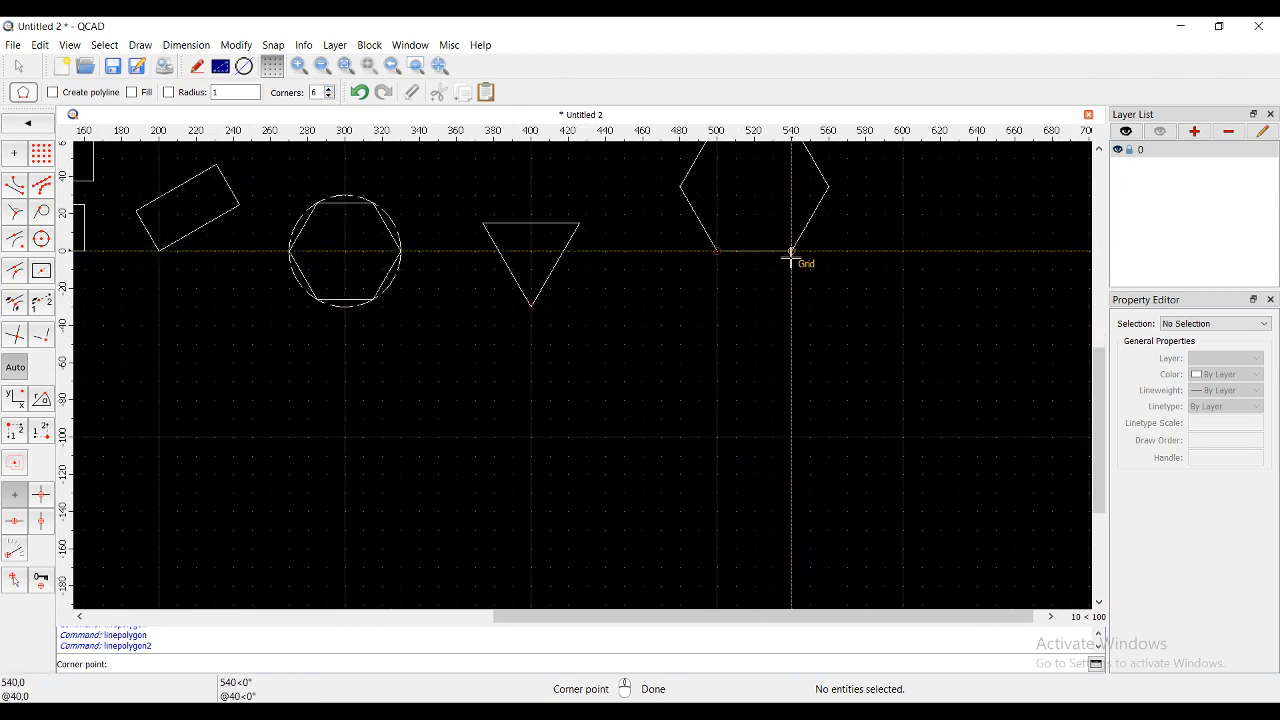
pyautogui.scroll(3, 791, 257)
pyautogui.scroll(-5, 746, 249)
pyautogui.scroll(1, 749, 220)
pyautogui.scroll(2, 750, 220)
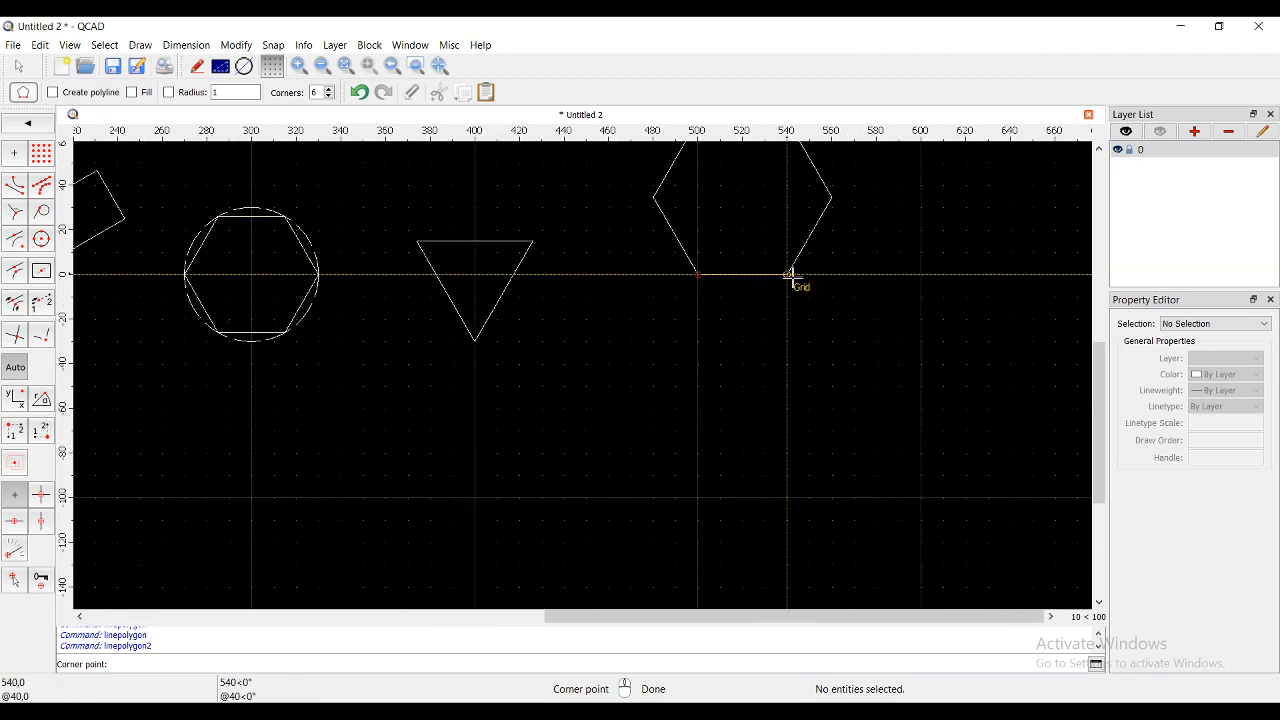
pyautogui.scroll(-2, 790, 275)
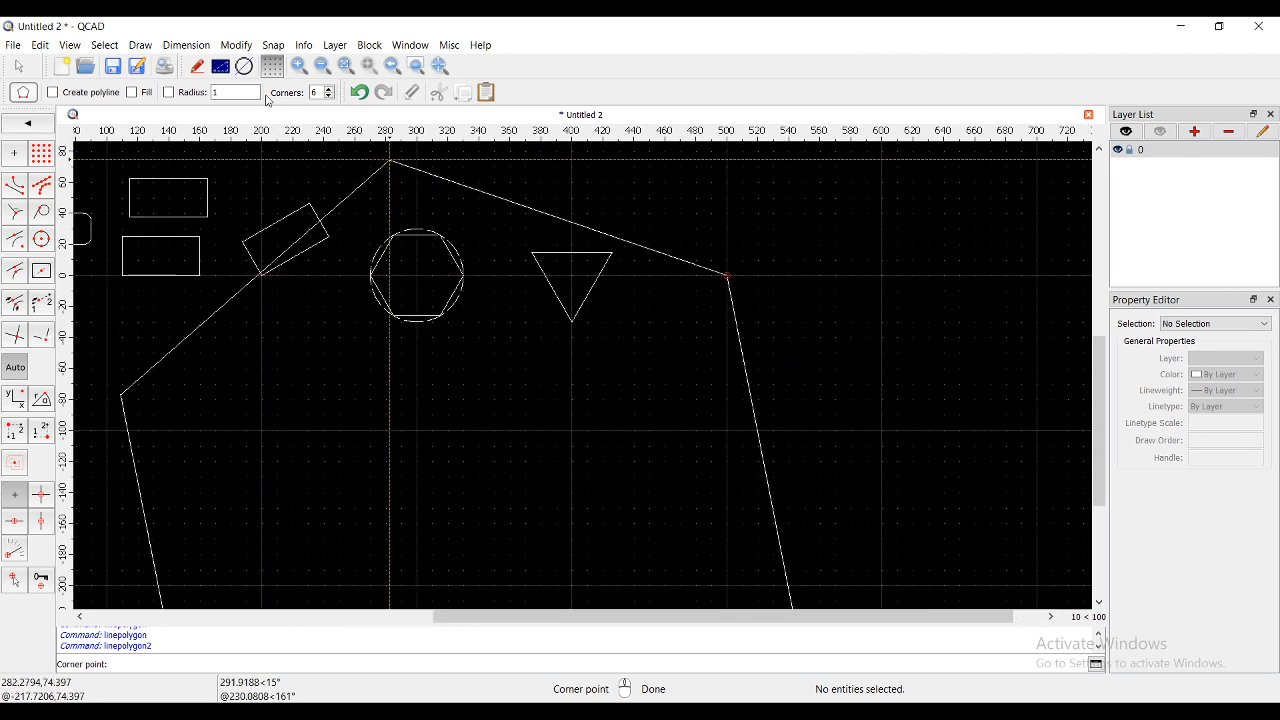
pyautogui.click(329, 96)
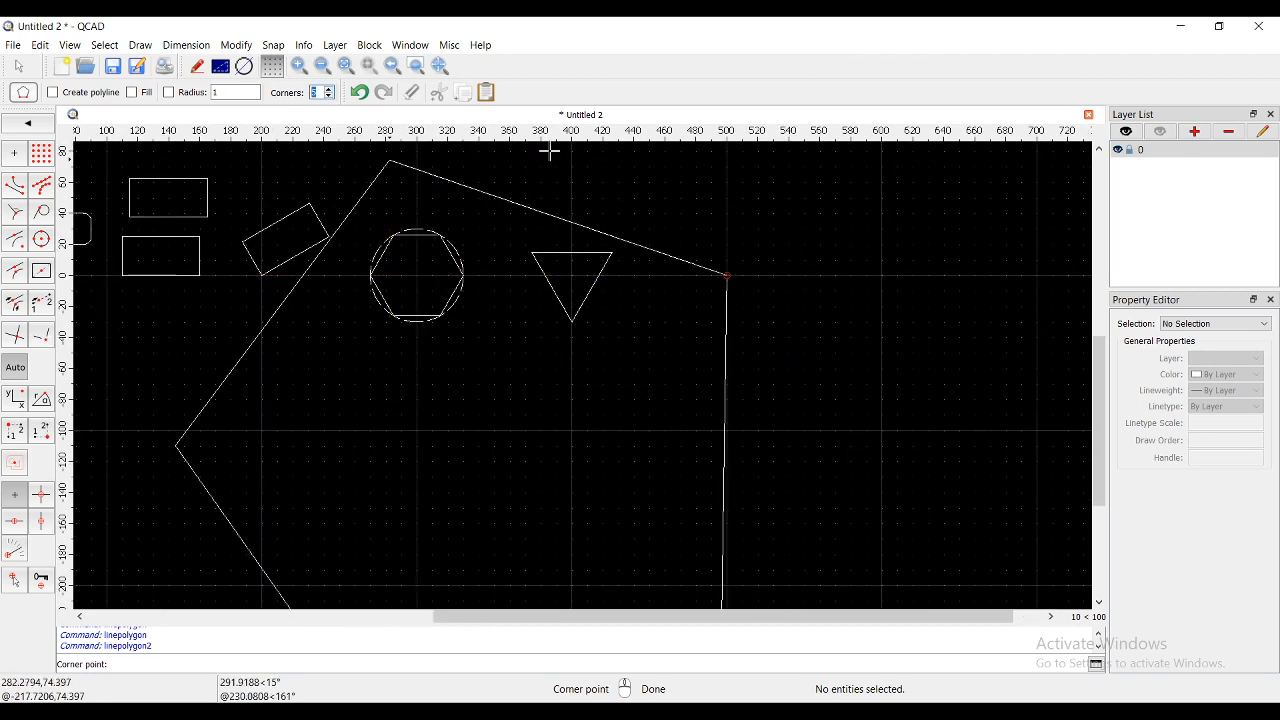
pyautogui.click(804, 275)
pyautogui.scroll(-4, 775, 300)
pyautogui.scroll(3, 792, 240)
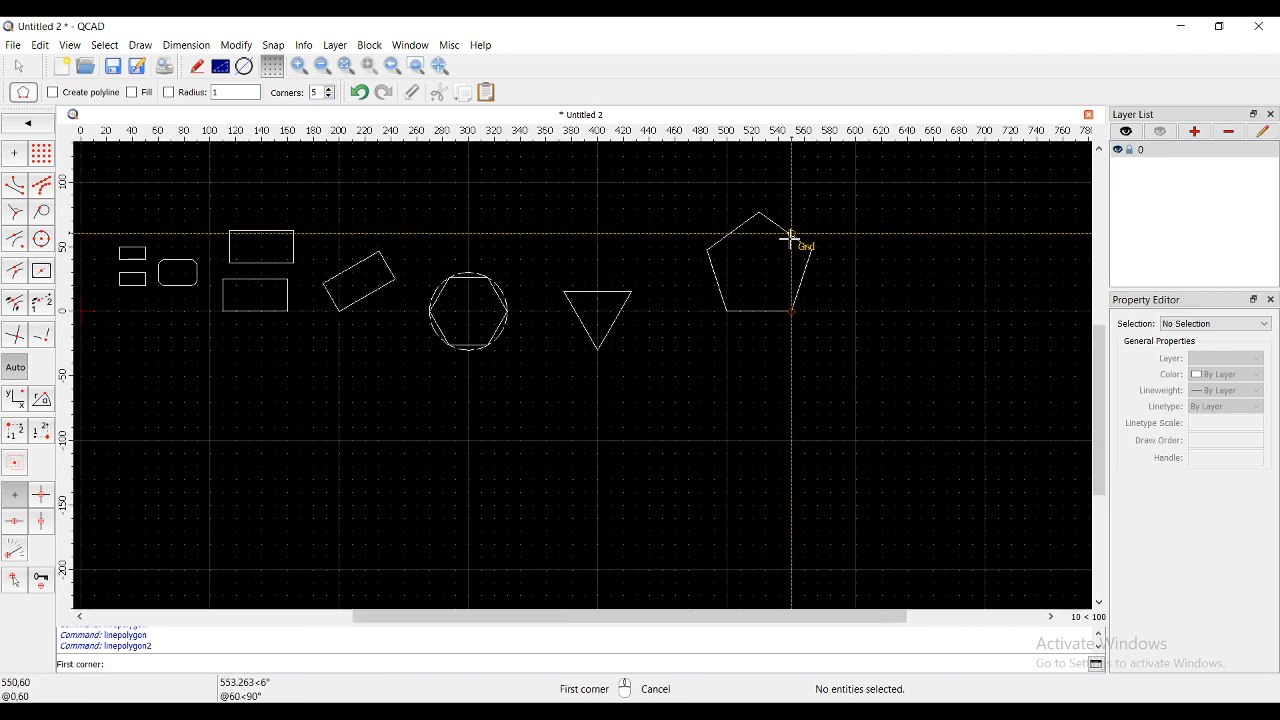
pyautogui.rightClick(576, 242)
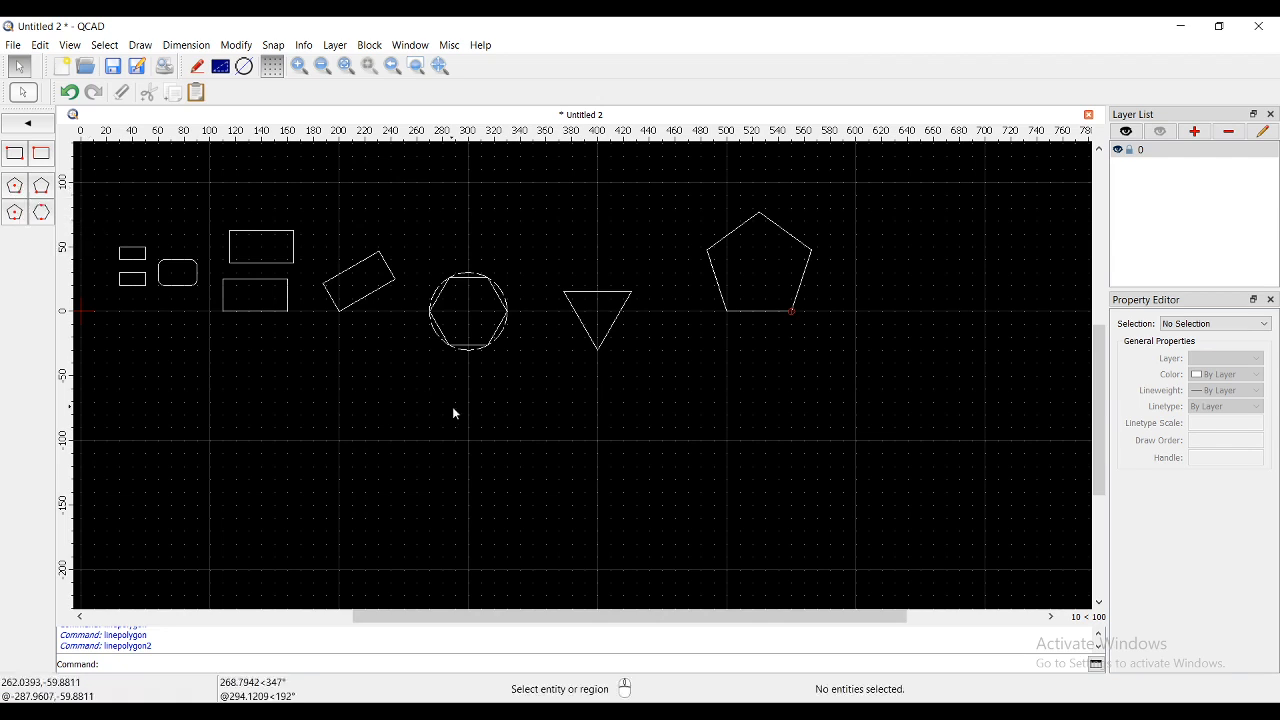
pyautogui.scroll(2, 471, 348)
# - Copy the dashed circle and paste the copy at (300,-100) below the original
pyautogui.click(468, 349)
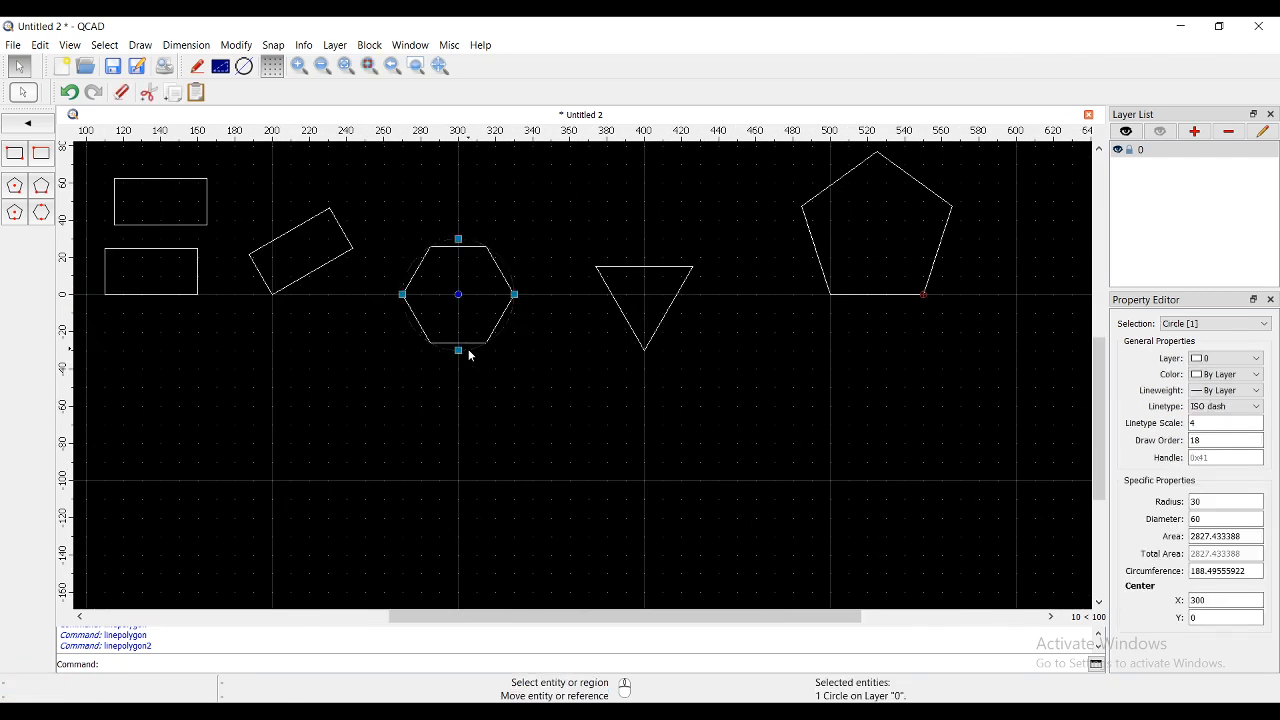
pyautogui.hotkey('ctrl', 'c')
pyautogui.hotkey('ctrl', 'v')
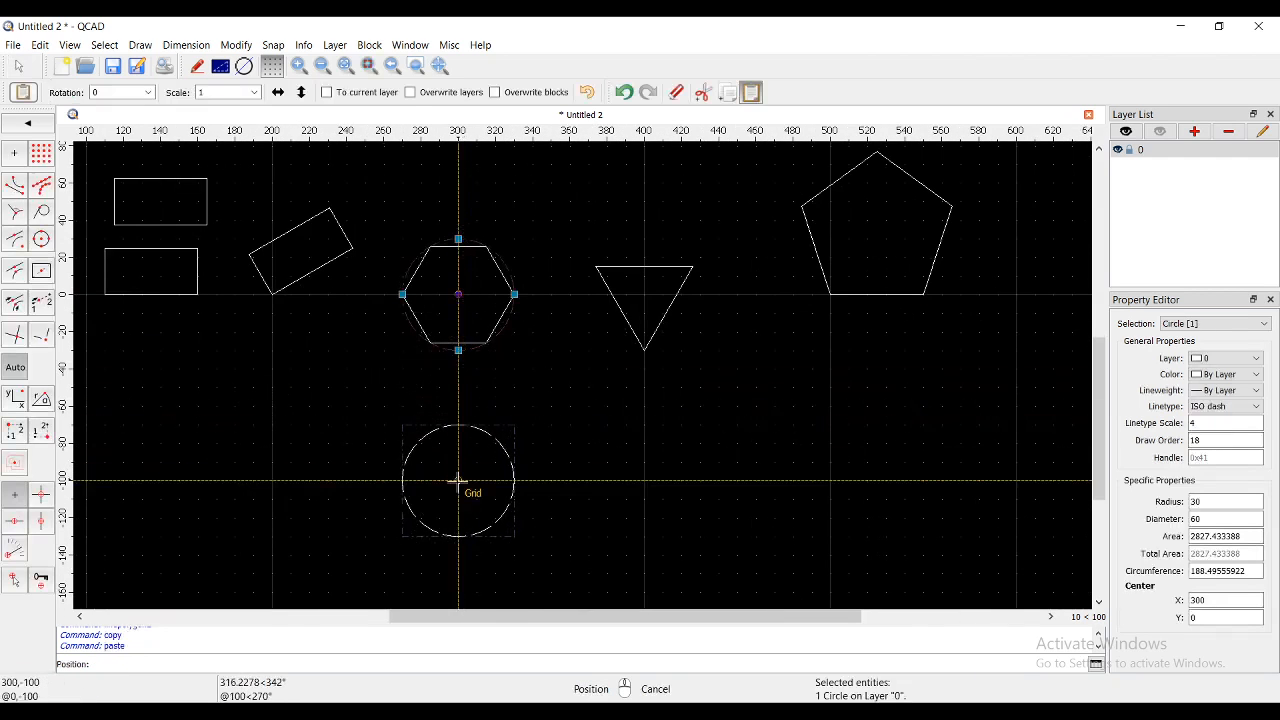
pyautogui.press('Escape')
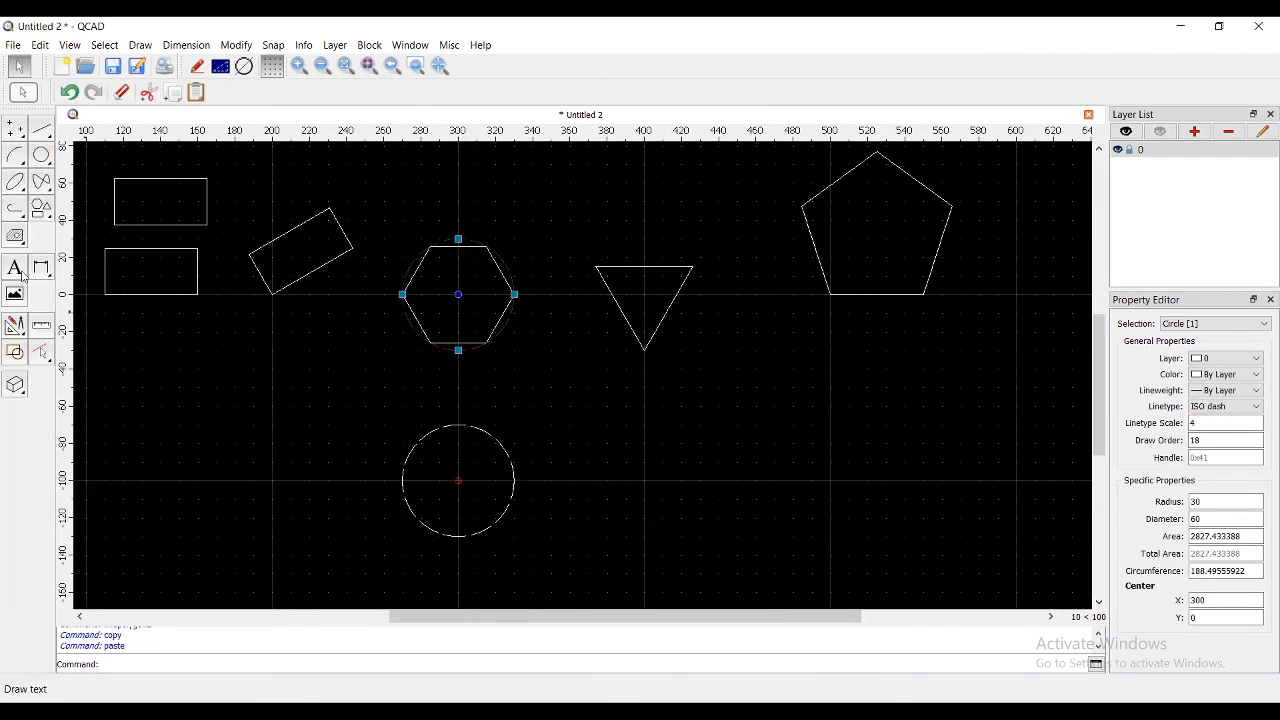
# - Circumscribe a 6-corner polygon around the copied circle, side midpoint at (330,-100)
pyautogui.click(42, 211)
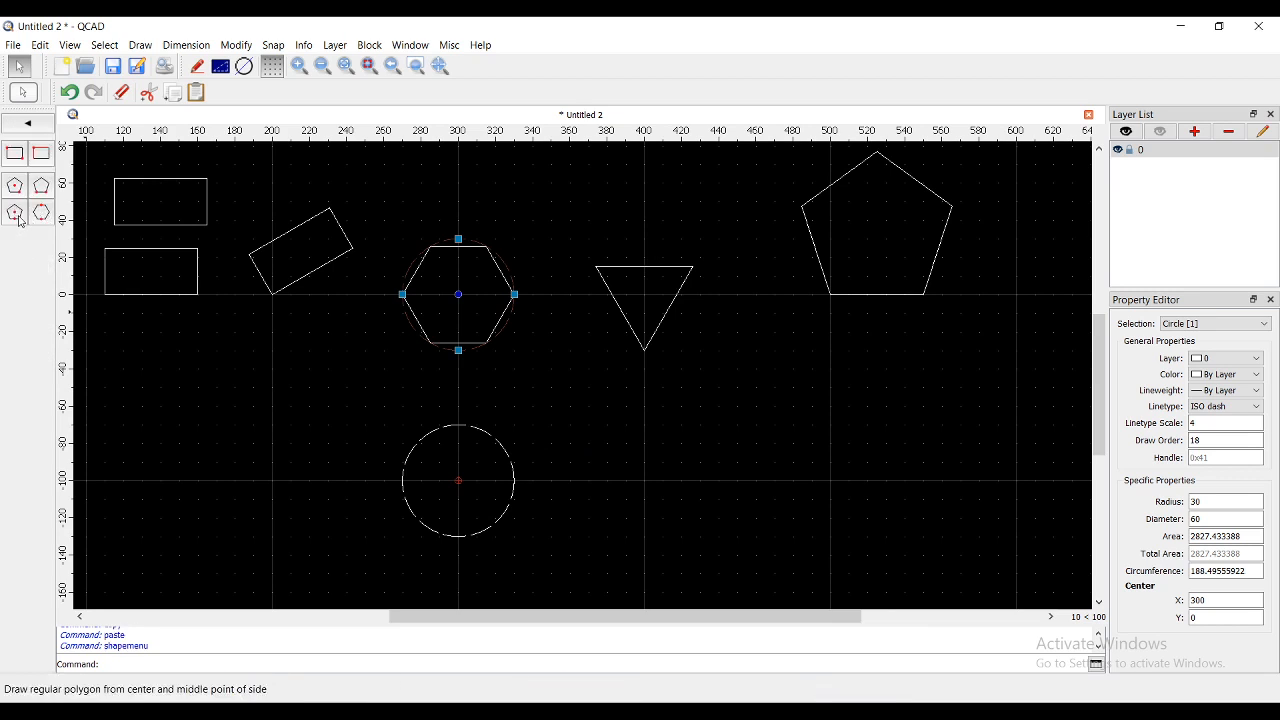
pyautogui.click(18, 216)
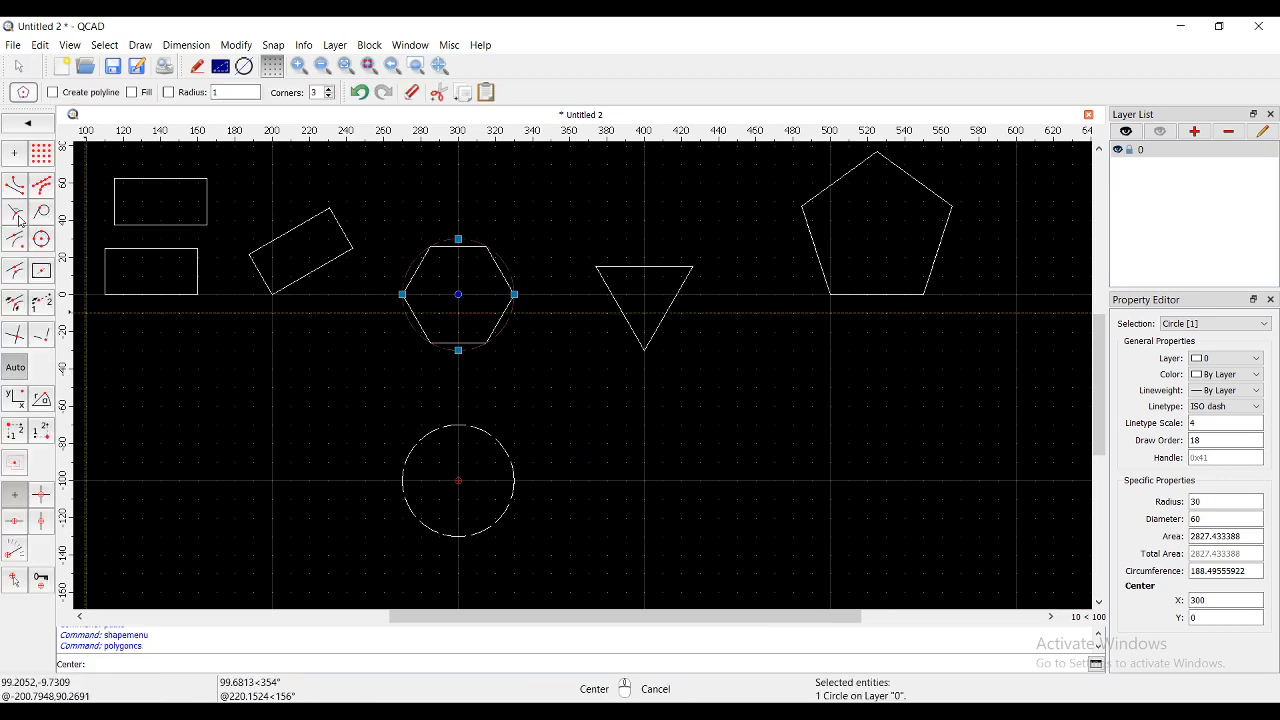
pyautogui.click(330, 96)
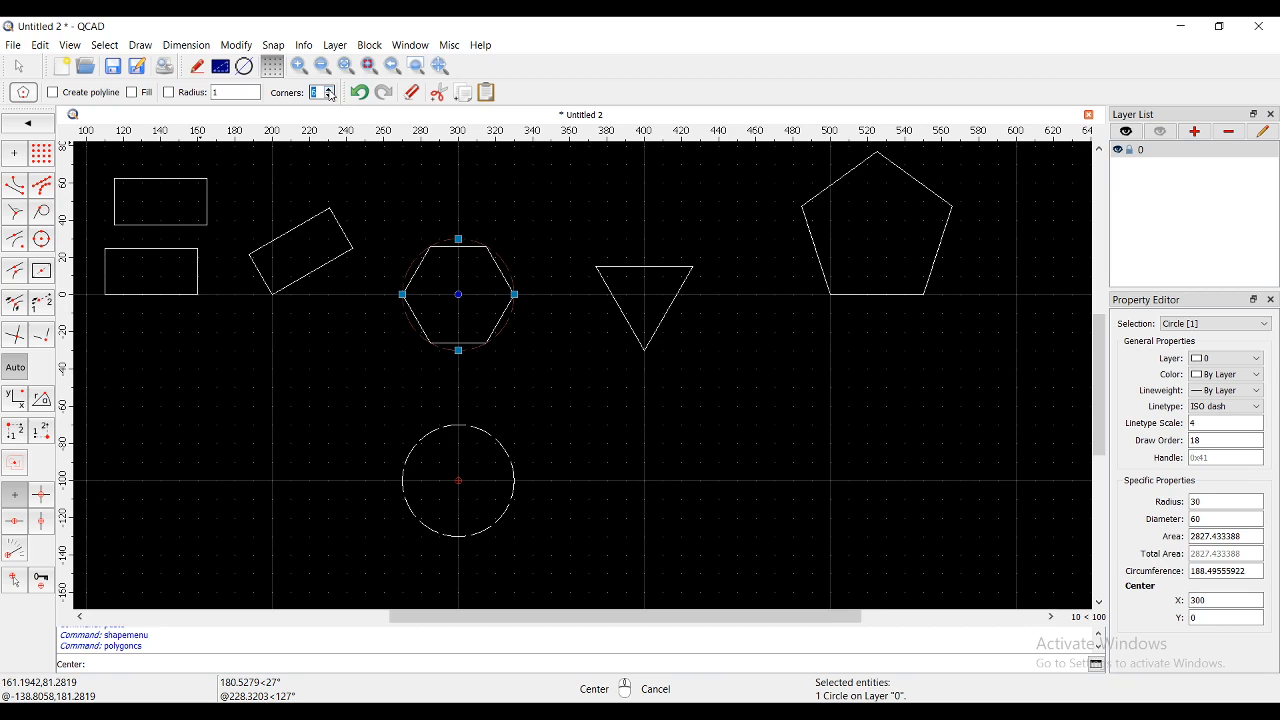
pyautogui.write('6')
pyautogui.scroll(2, 500, 523)
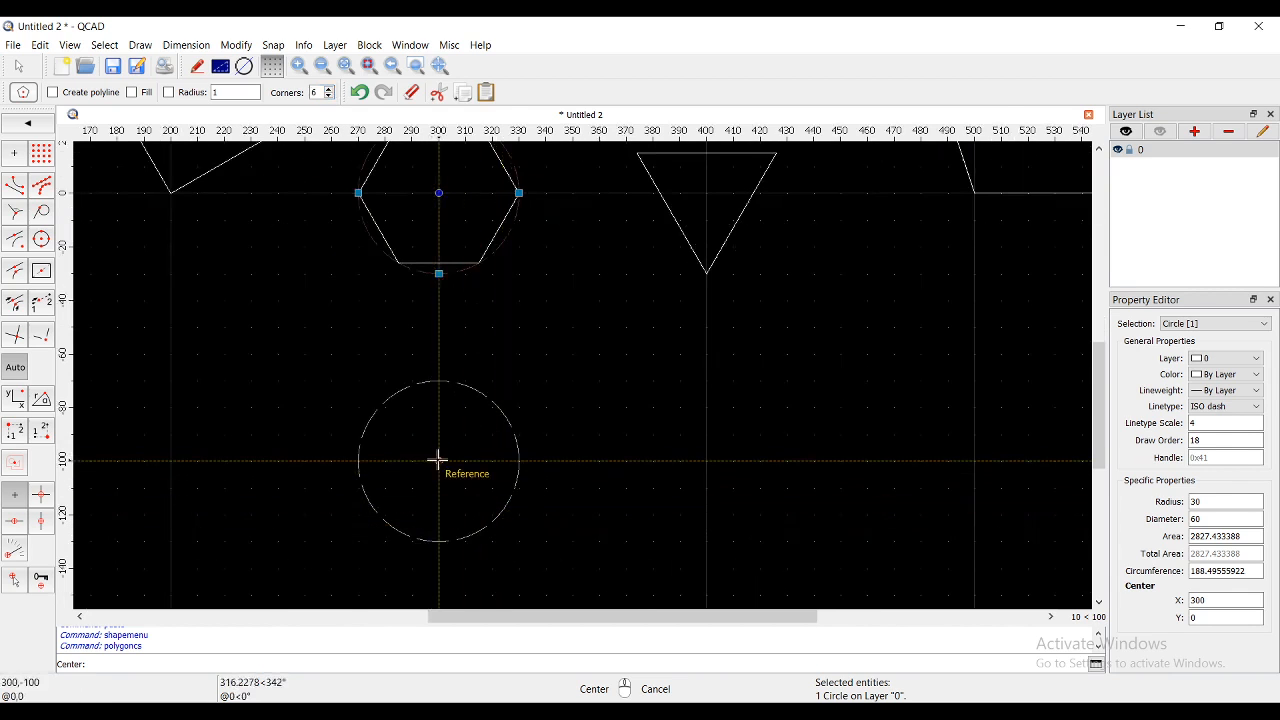
pyautogui.click(439, 461)
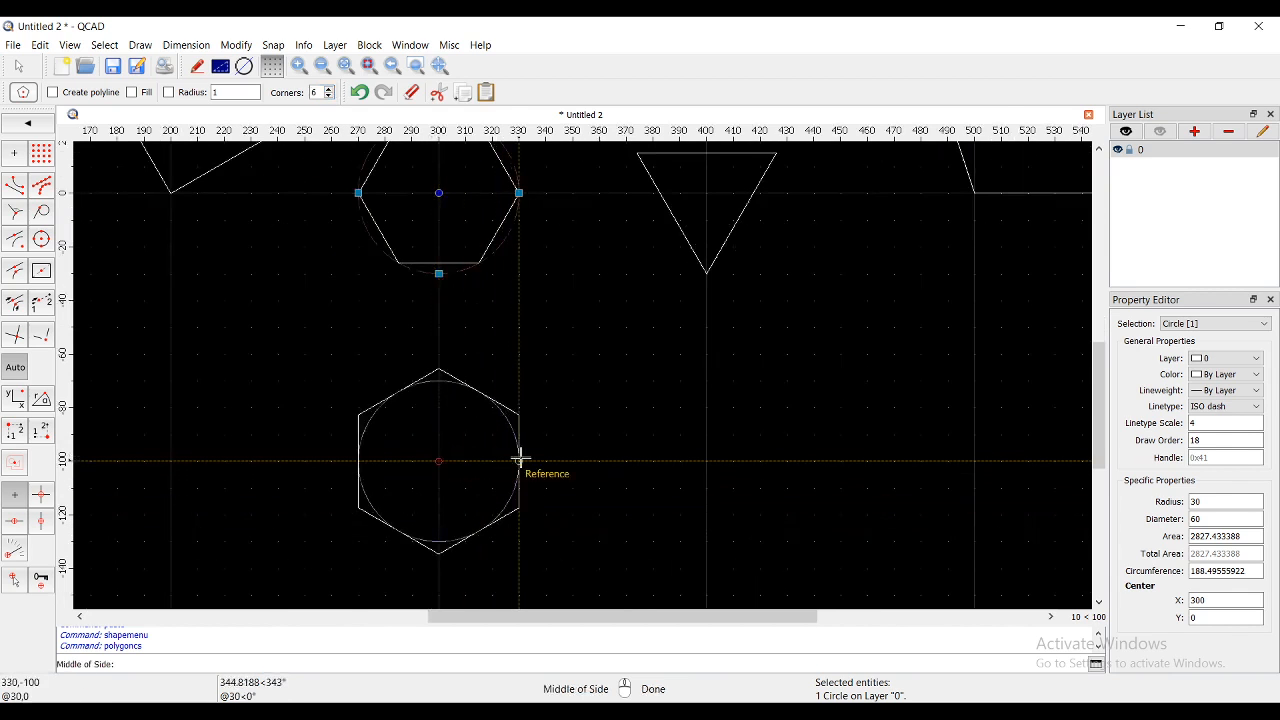
pyautogui.click(519, 460)
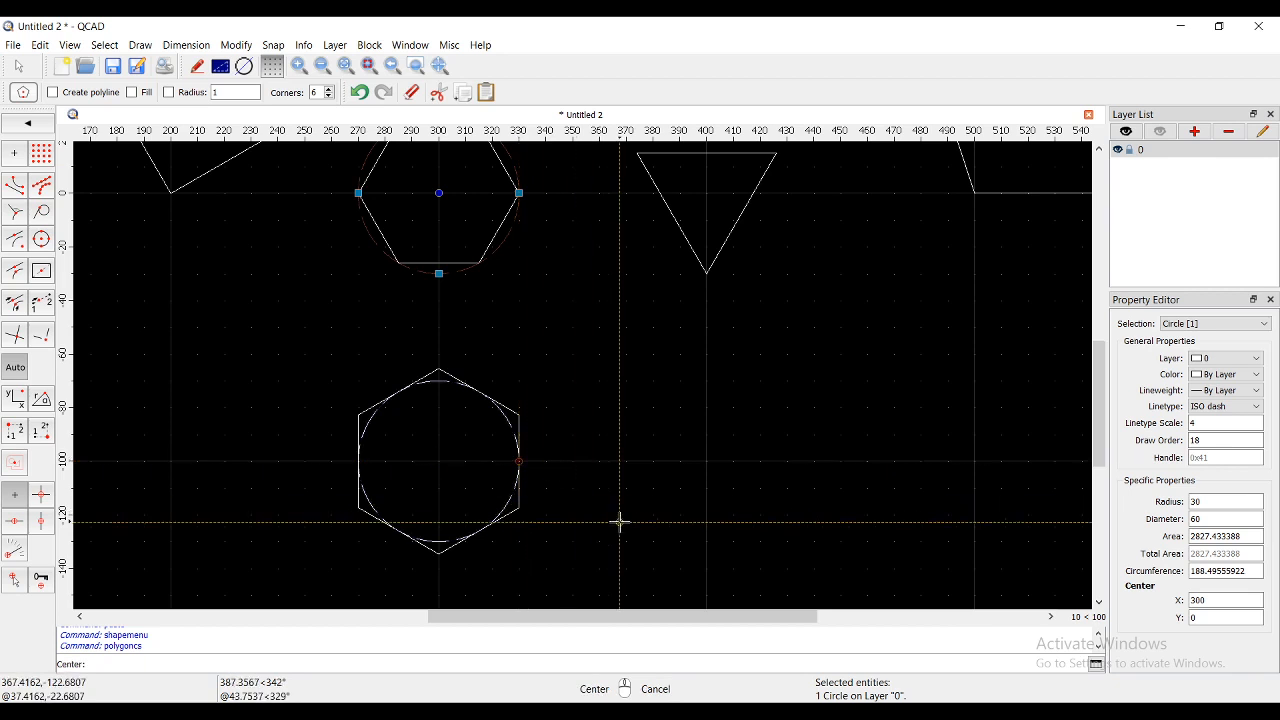
pyautogui.press('Escape')
pyautogui.scroll(-2, 423, 380)
pyautogui.scroll(1, 477, 309)
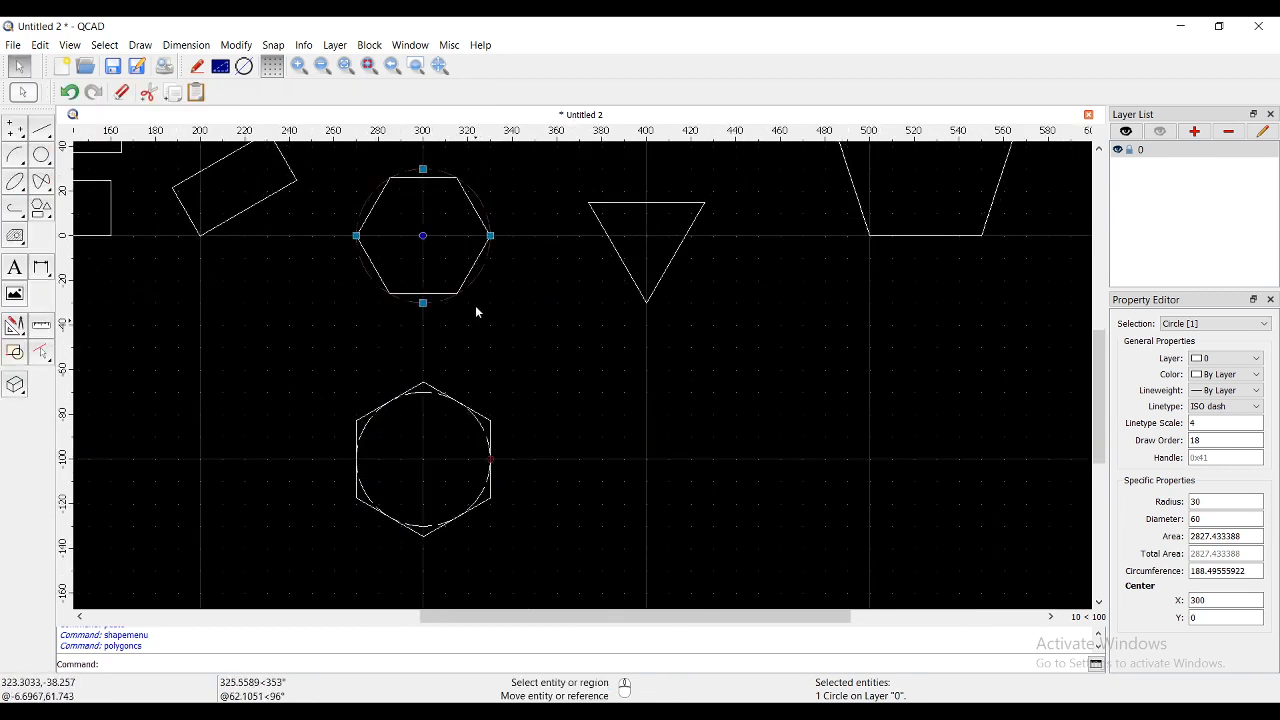
pyautogui.press('Escape')
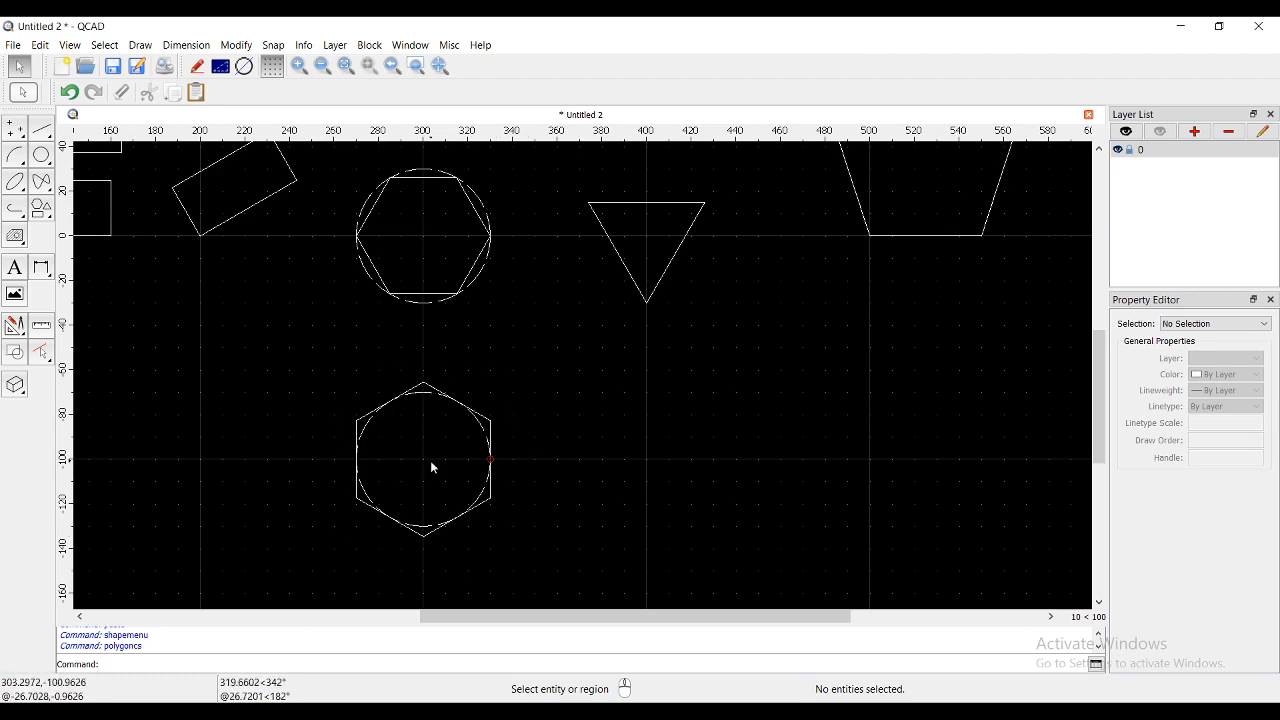
# - Add a 30 linear dimension from the lower hexagon's centre to its left side
pyautogui.scroll(1, 353, 465)
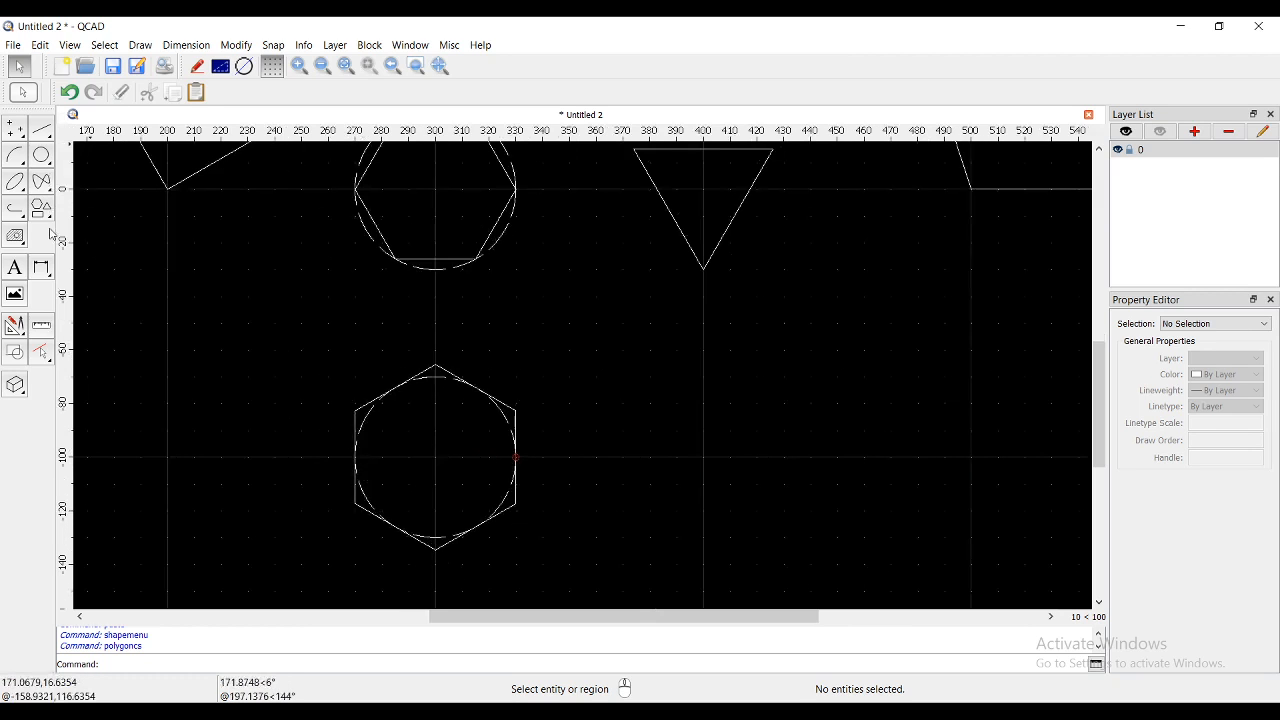
pyautogui.click(41, 270)
pyautogui.click(41, 156)
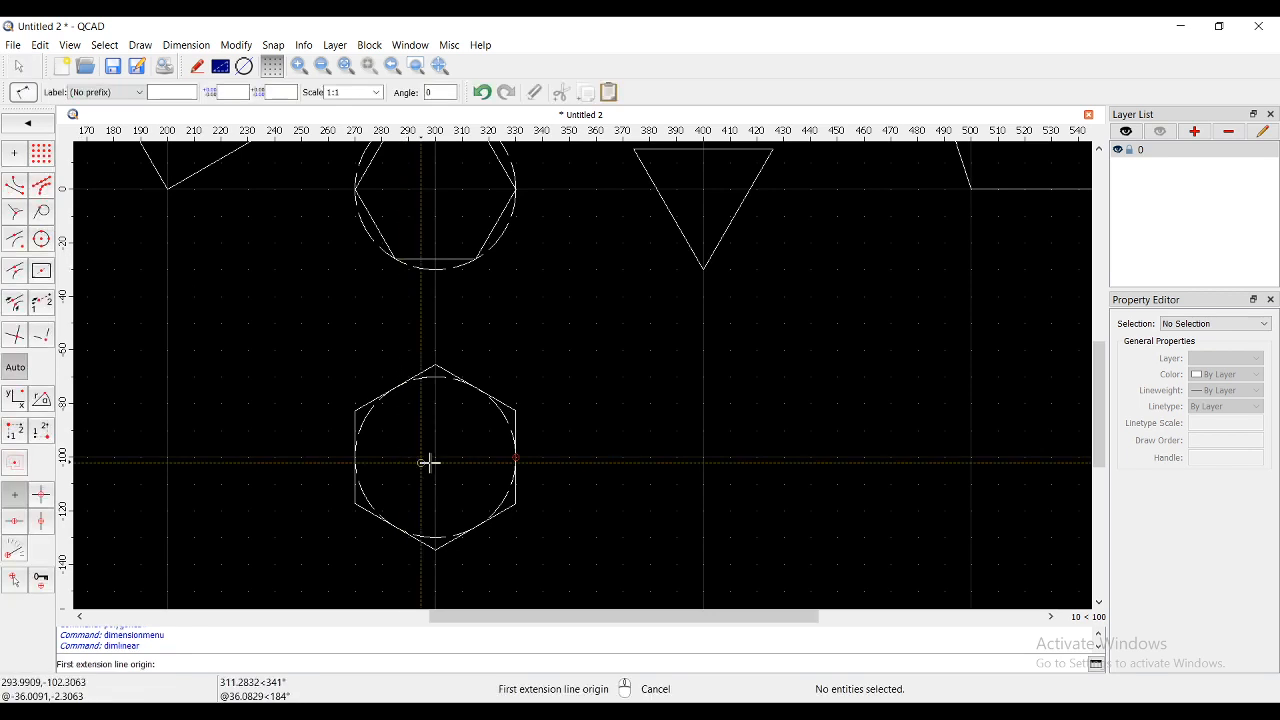
pyautogui.click(439, 458)
pyautogui.click(356, 457)
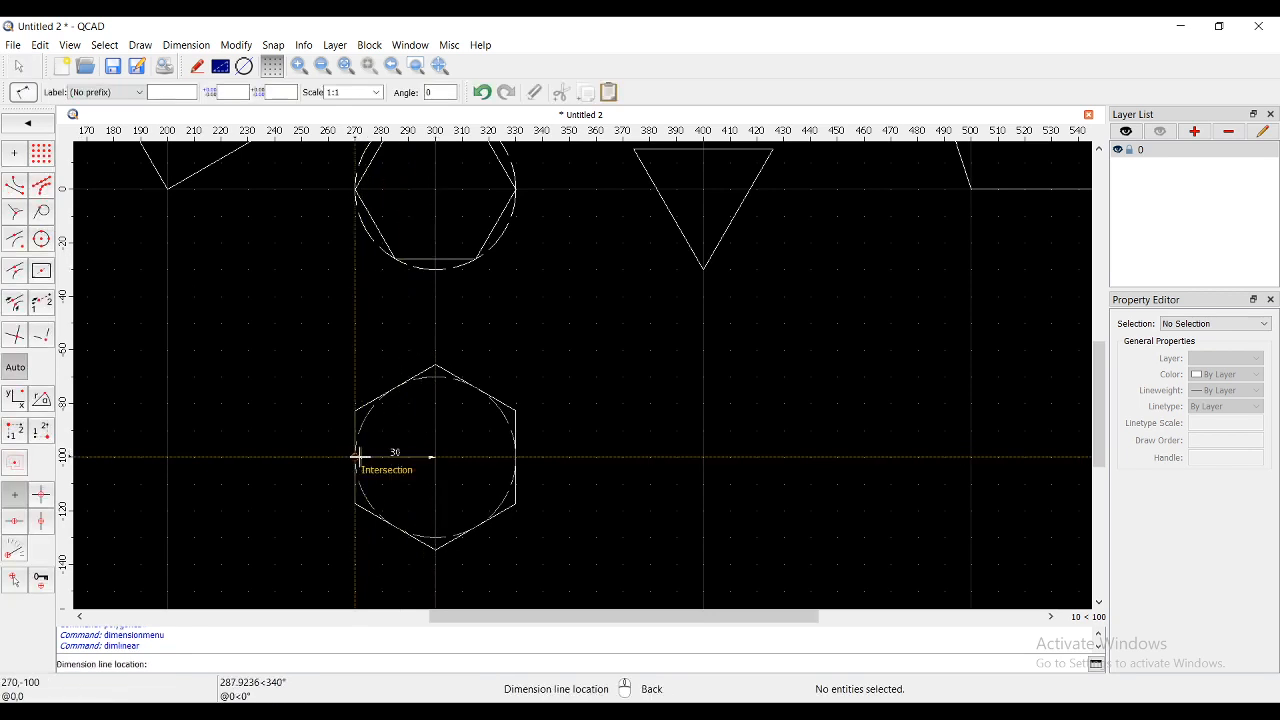
pyautogui.click(394, 449)
pyautogui.rightClick(445, 425)
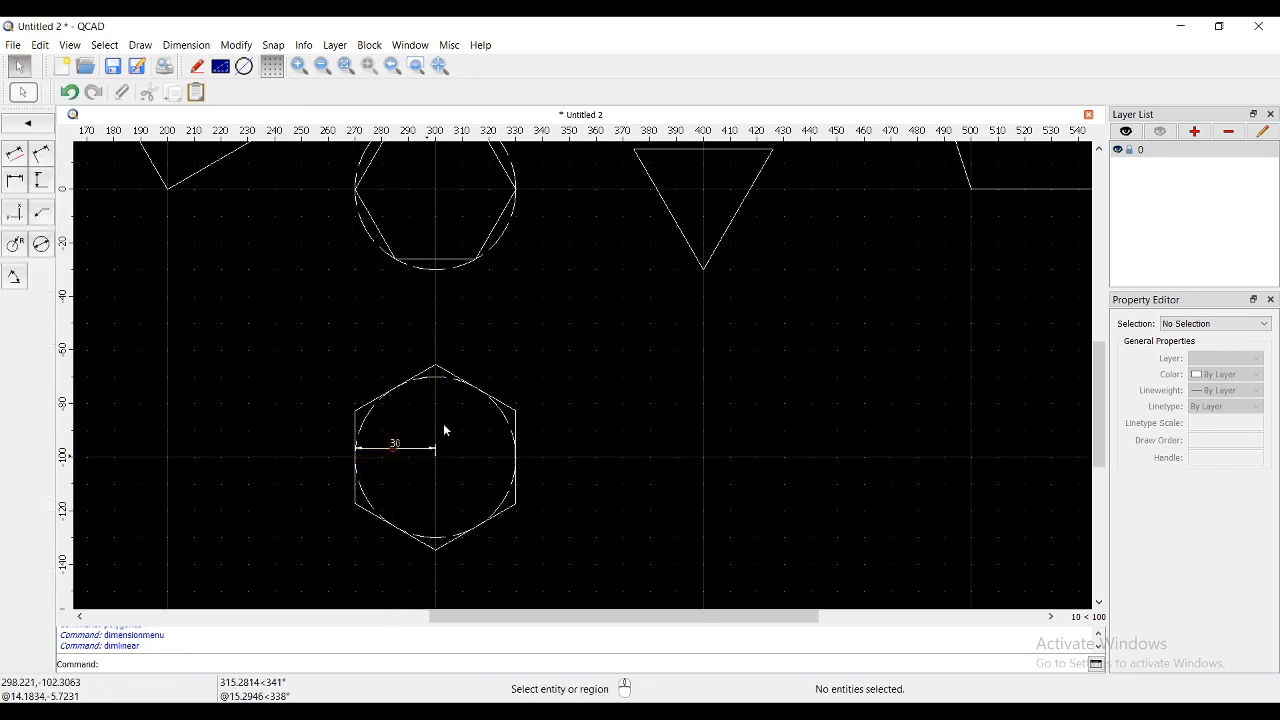
pyautogui.rightClick(446, 426)
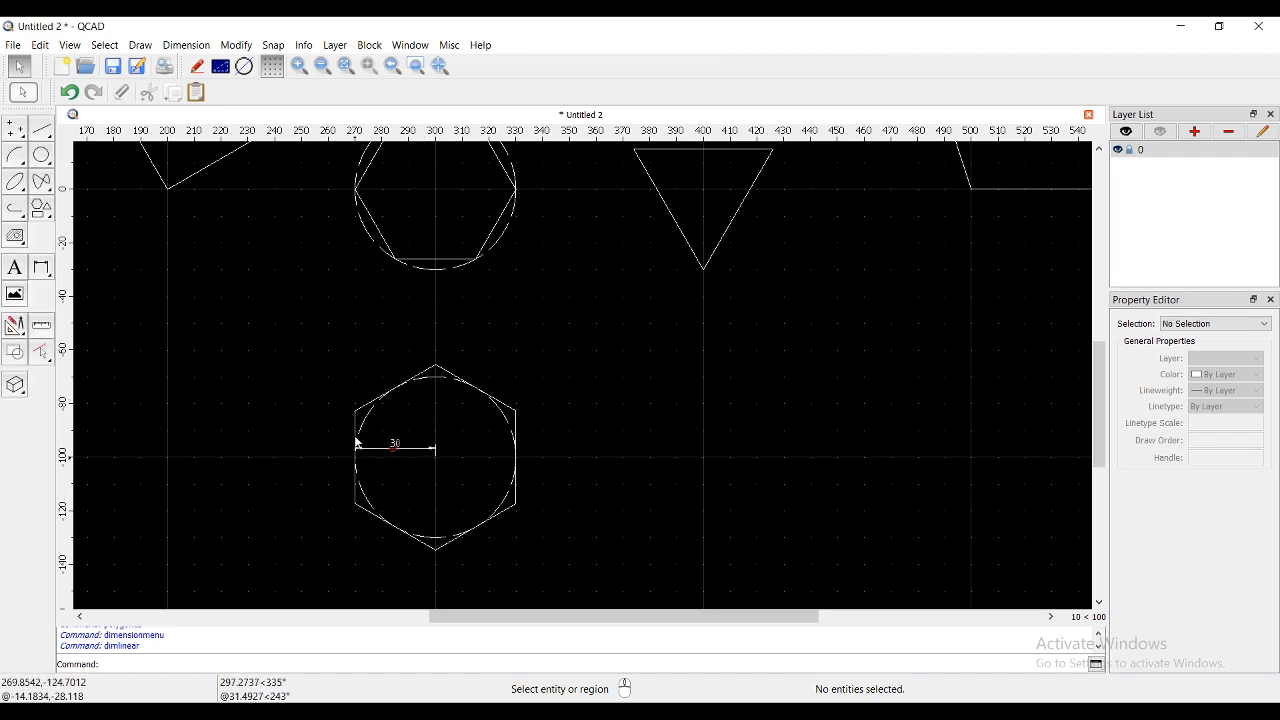
# - Add a 30 linear dimension from the upper hexagon's centre to its right corner
pyautogui.scroll(-1, 430, 460)
pyautogui.scroll(2, 398, 265)
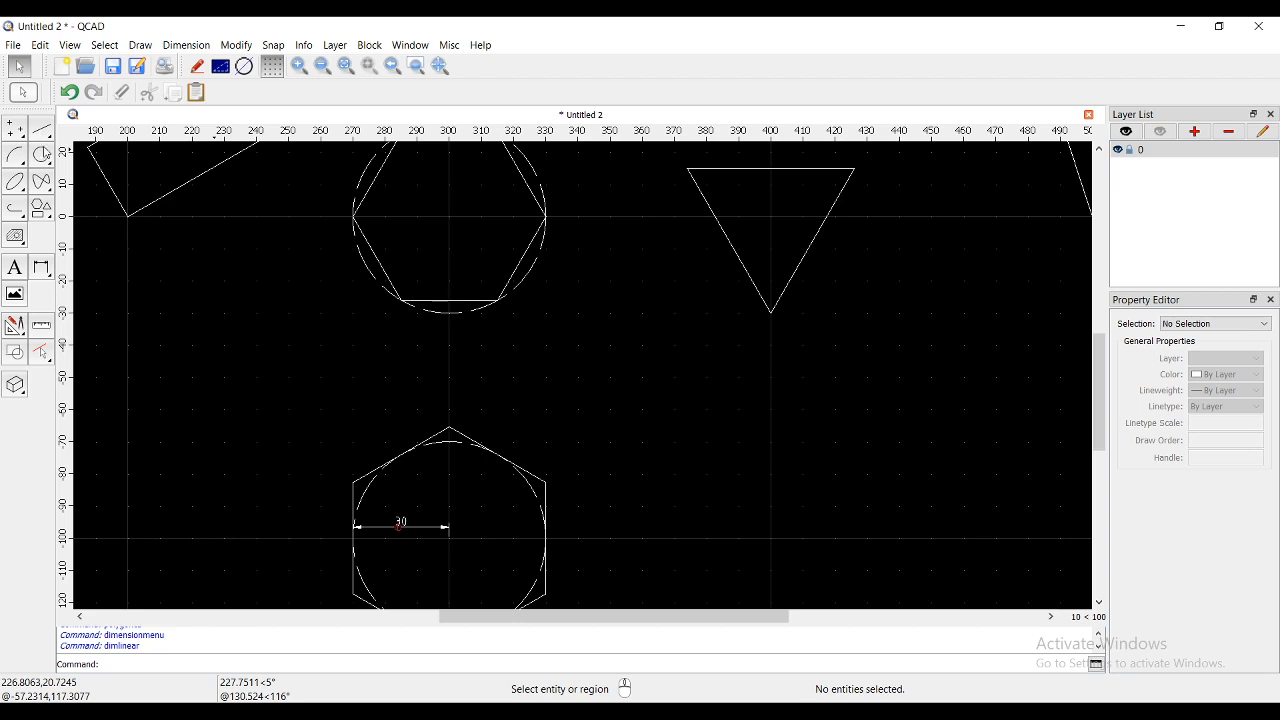
pyautogui.click(42, 210)
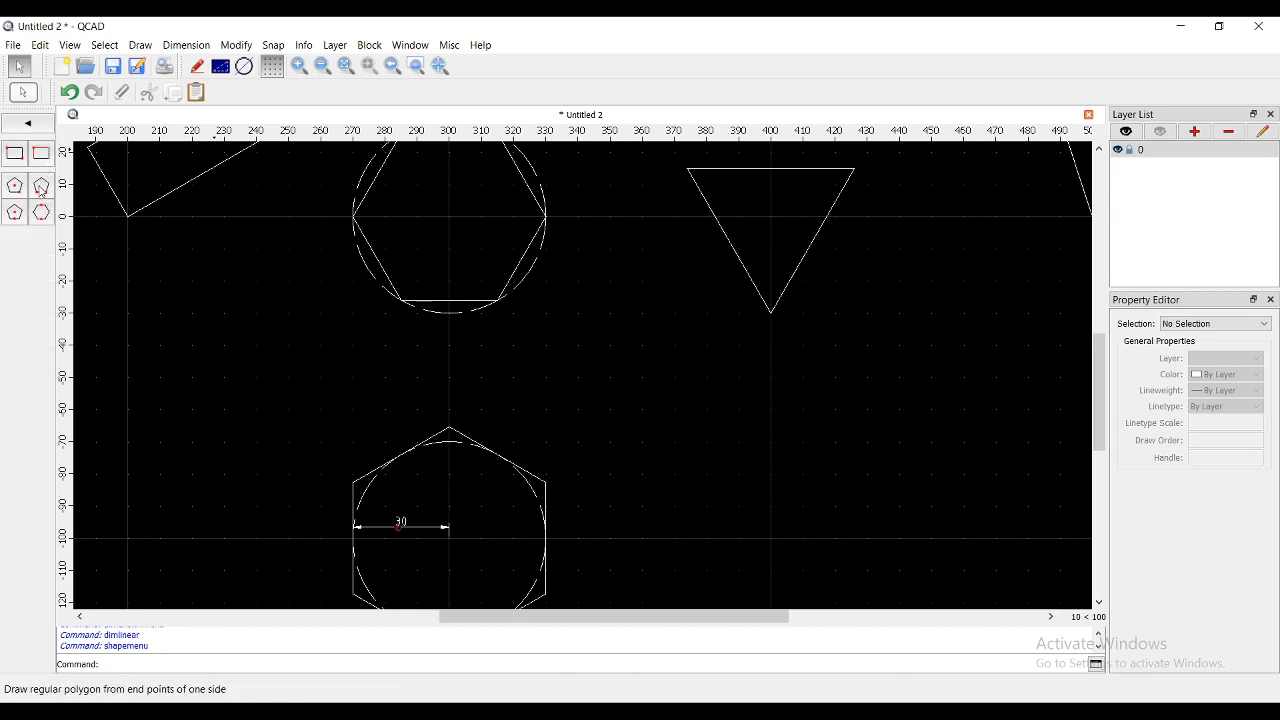
pyautogui.click(39, 124)
pyautogui.click(40, 260)
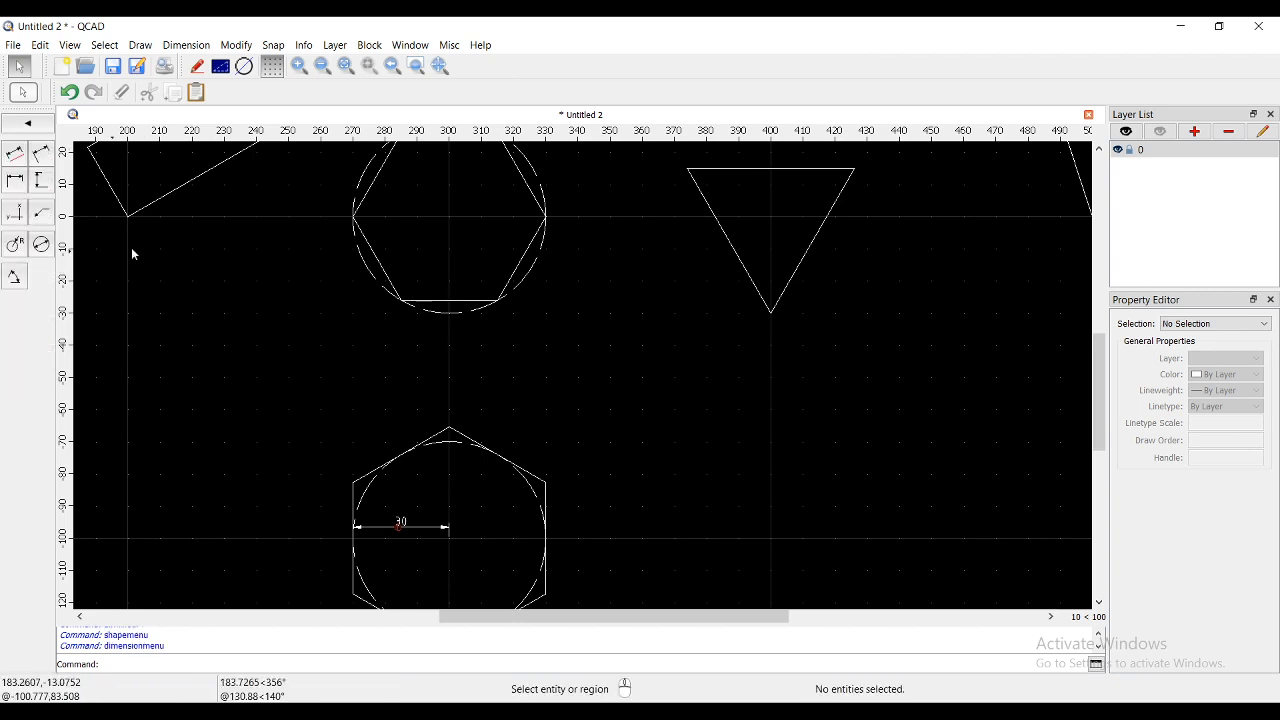
pyautogui.click(41, 153)
pyautogui.click(450, 216)
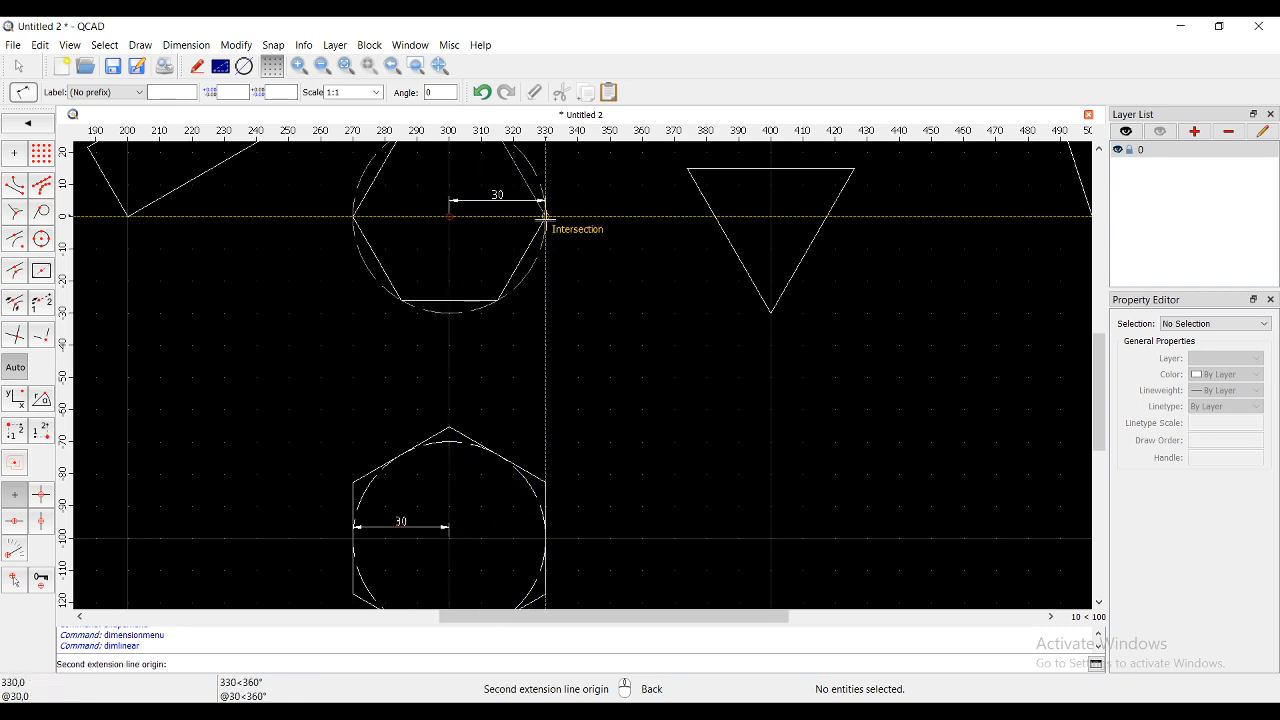
pyautogui.click(545, 216)
pyautogui.click(494, 240)
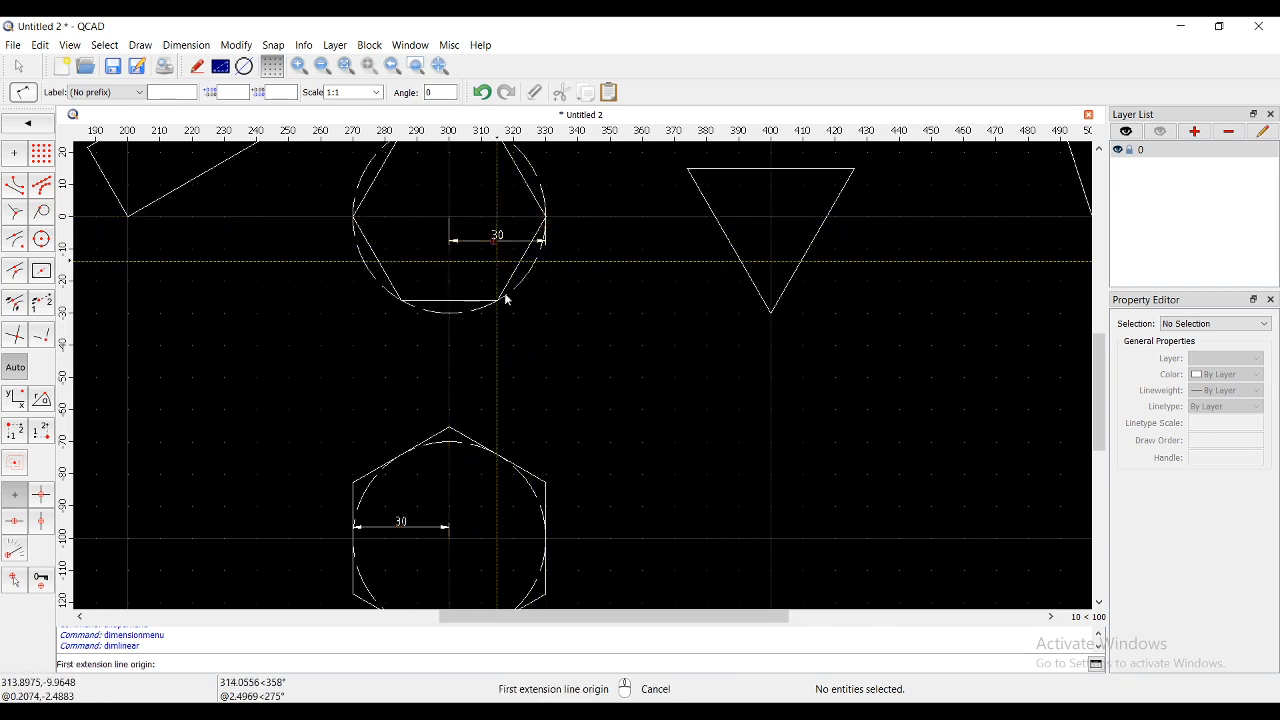
pyautogui.rightClick(591, 366)
pyautogui.scroll(-2, 481, 392)
pyautogui.scroll(-2, 481, 392)
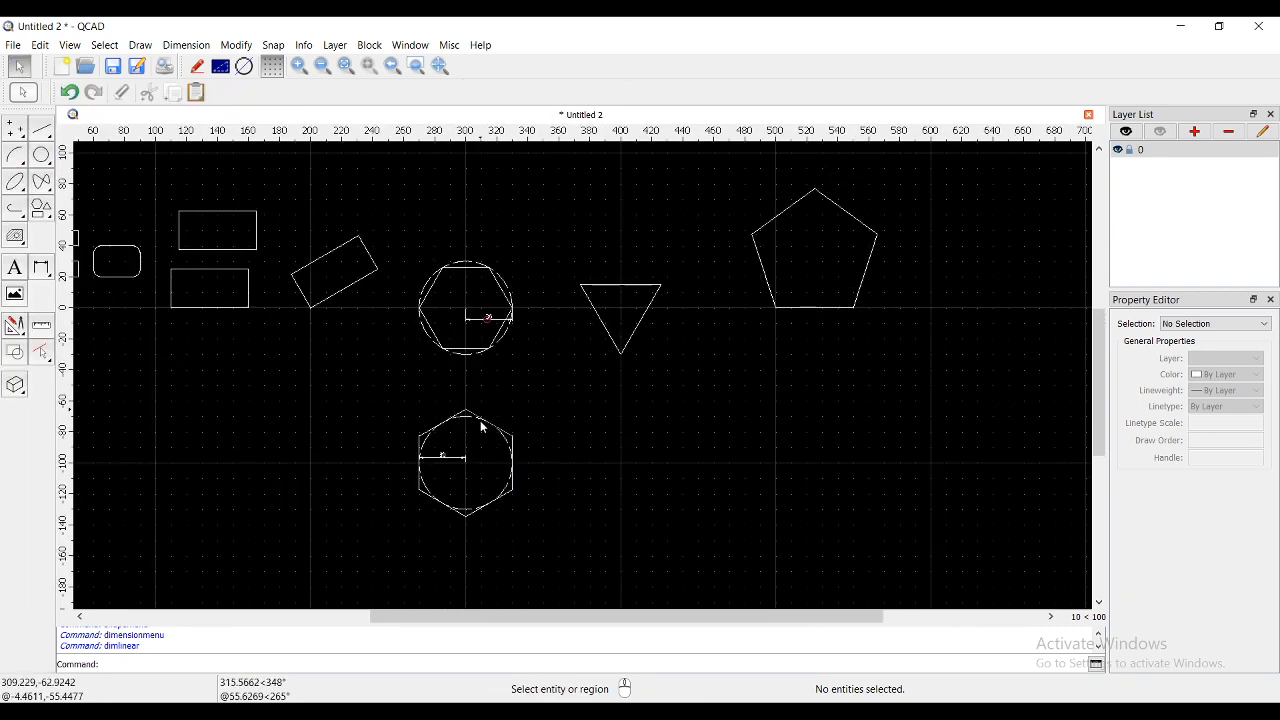
pyautogui.scroll(1, 480, 420)
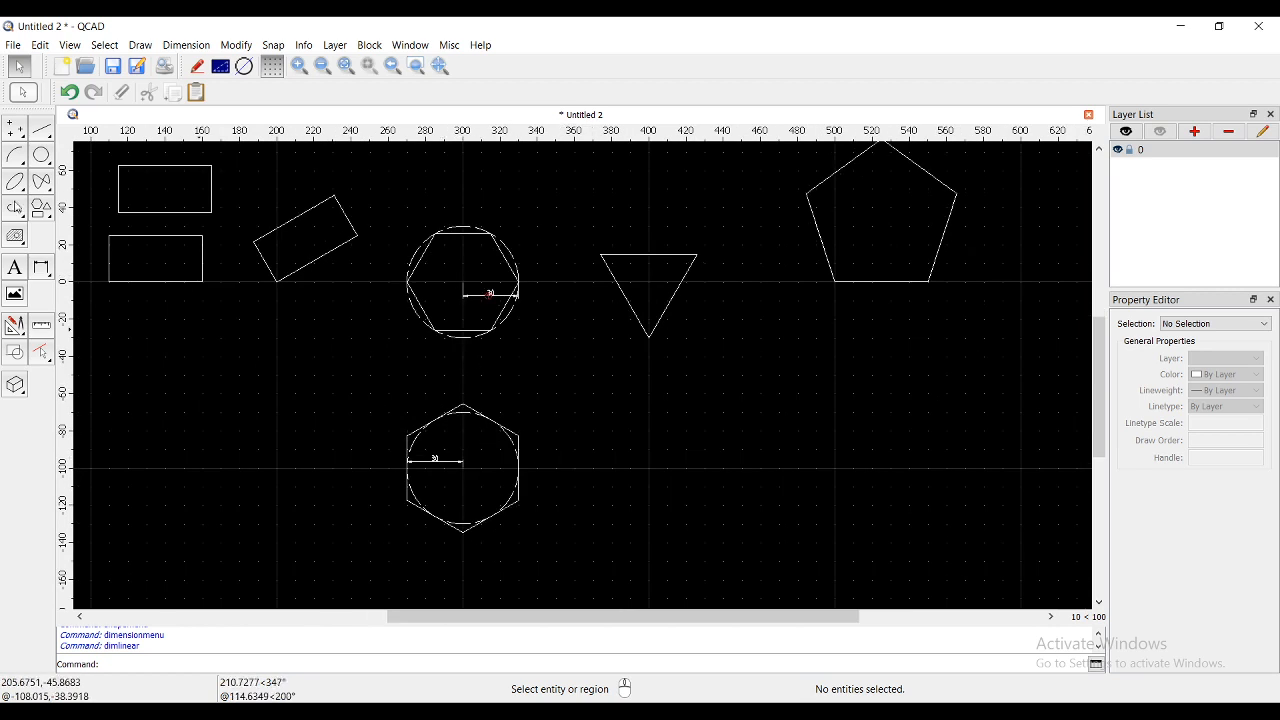
pyautogui.click(42, 213)
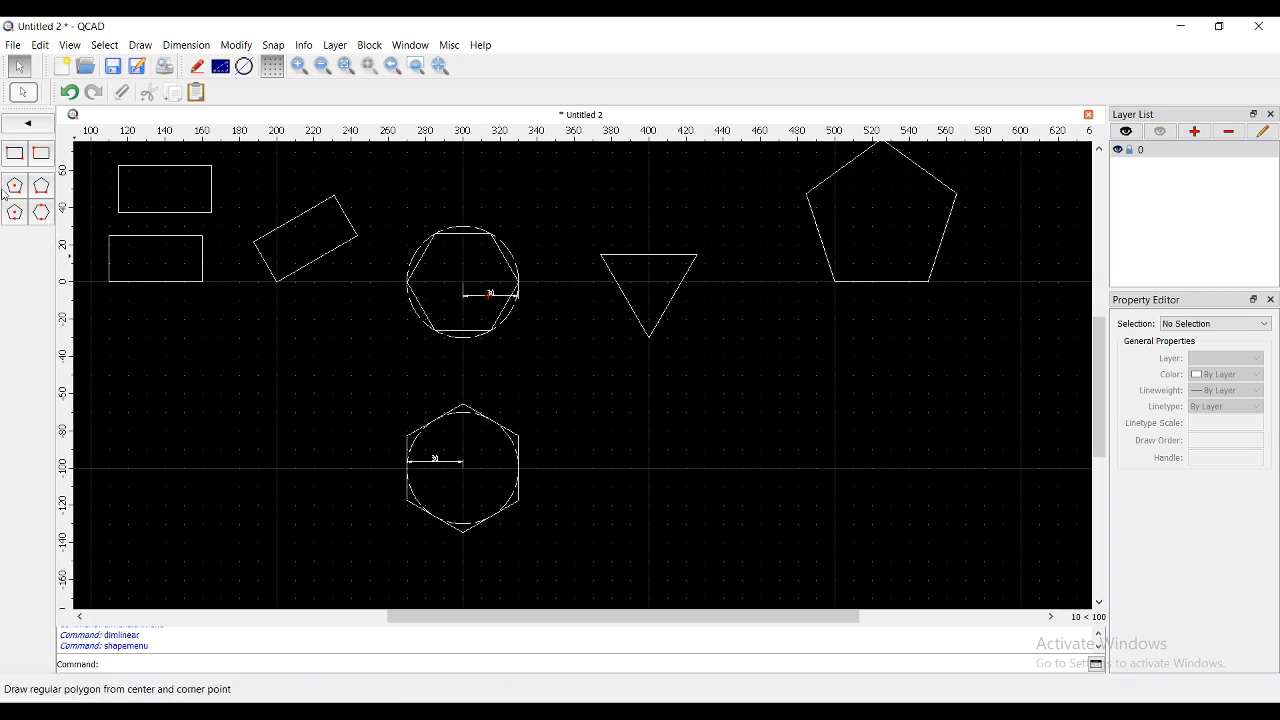
# - Draw a 60-unit horizontal line from (500,-100) to (560,-100)
pyautogui.click(27, 123)
pyautogui.click(14, 153)
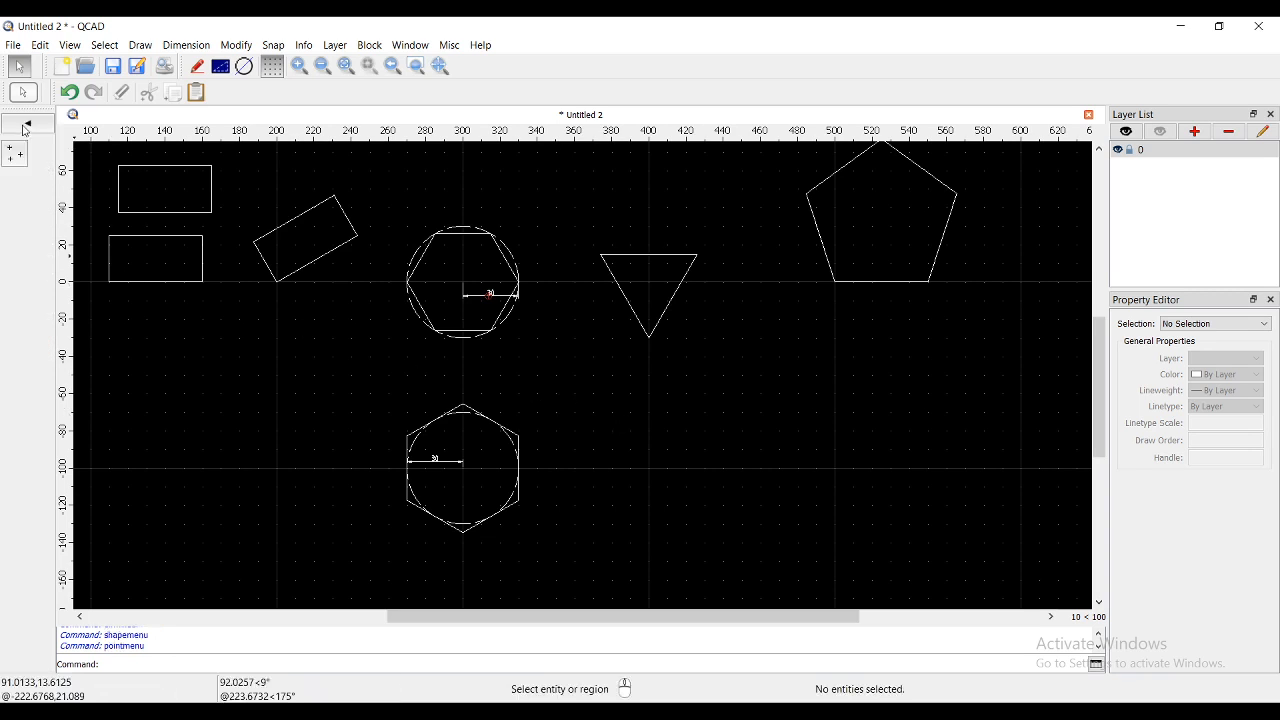
pyautogui.click(26, 126)
pyautogui.click(41, 128)
pyautogui.click(14, 153)
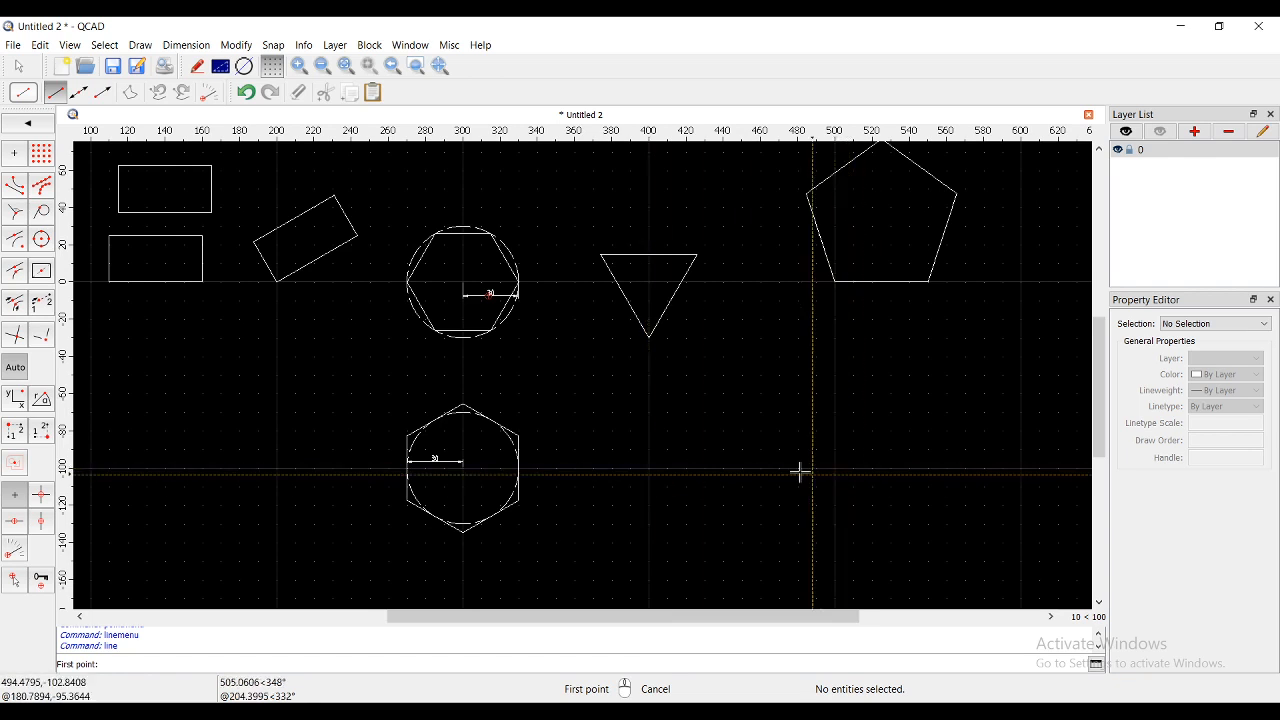
pyautogui.scroll(-1, 800, 472)
pyautogui.click(830, 469)
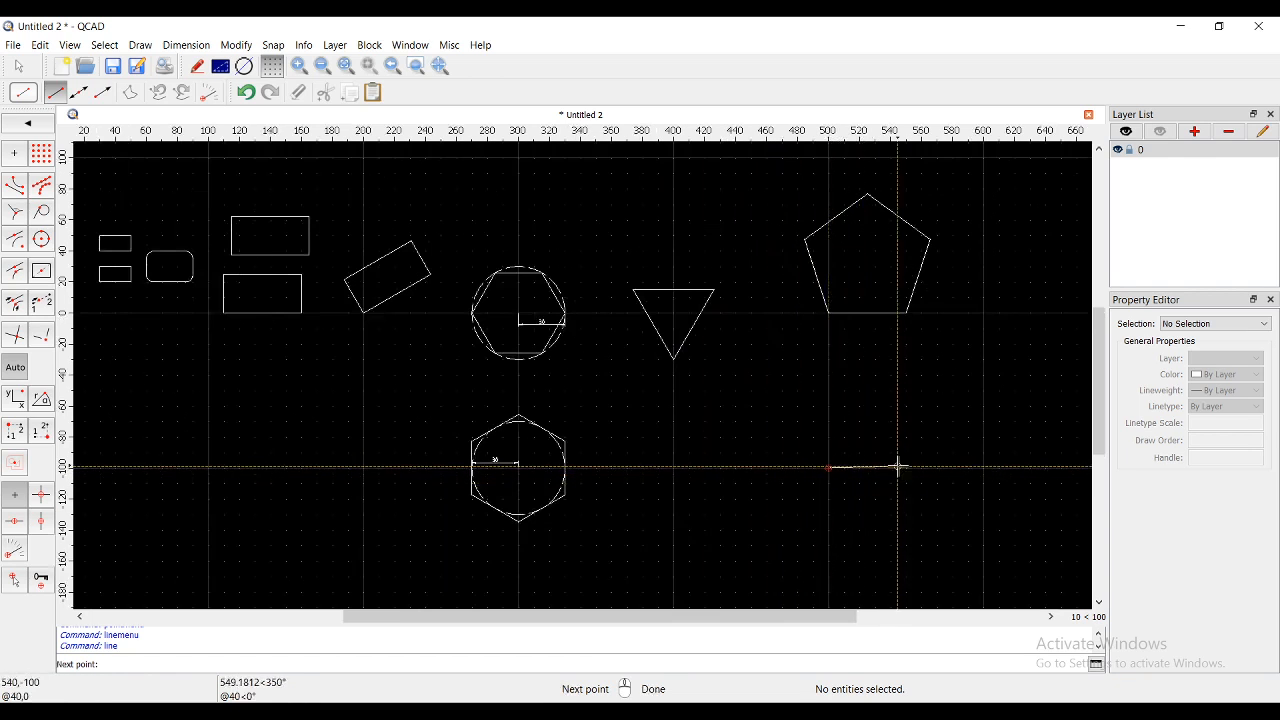
pyautogui.click(918, 468)
pyautogui.rightClick(880, 470)
pyautogui.click(871, 469)
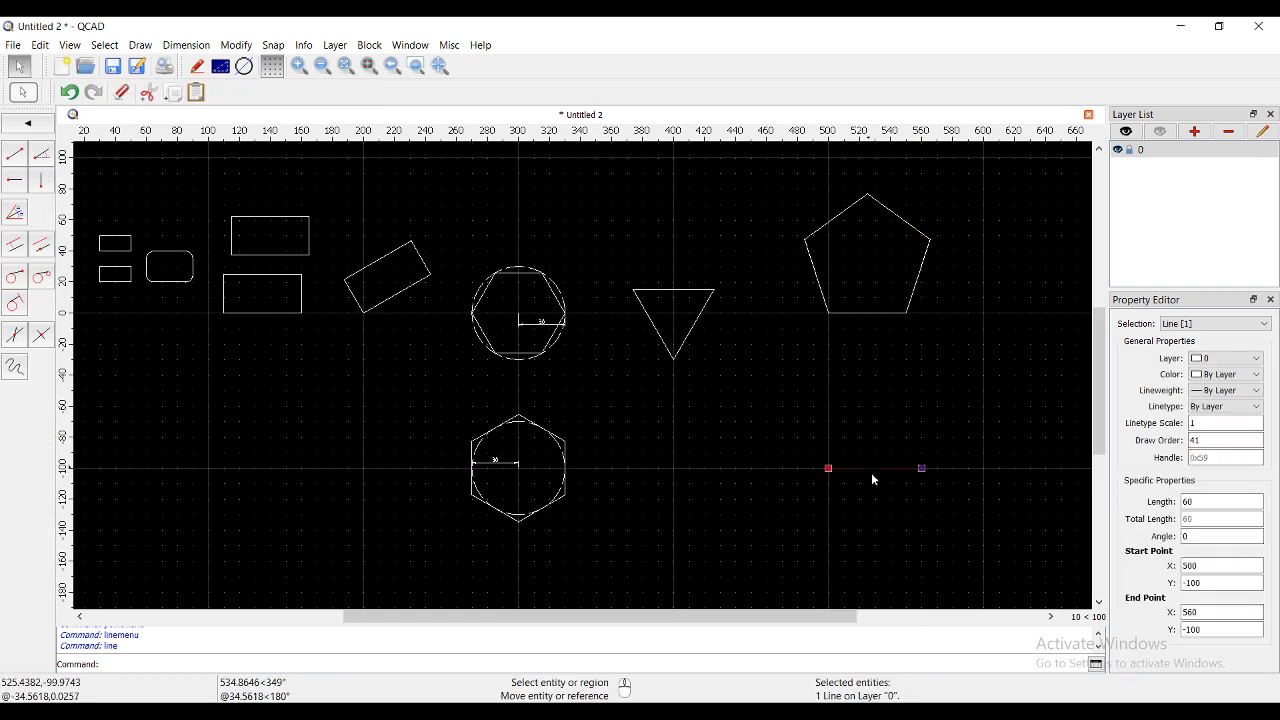
# - Set the new line's linetype to ISO dash and adjust its linetype scale
pyautogui.click(1240, 406)
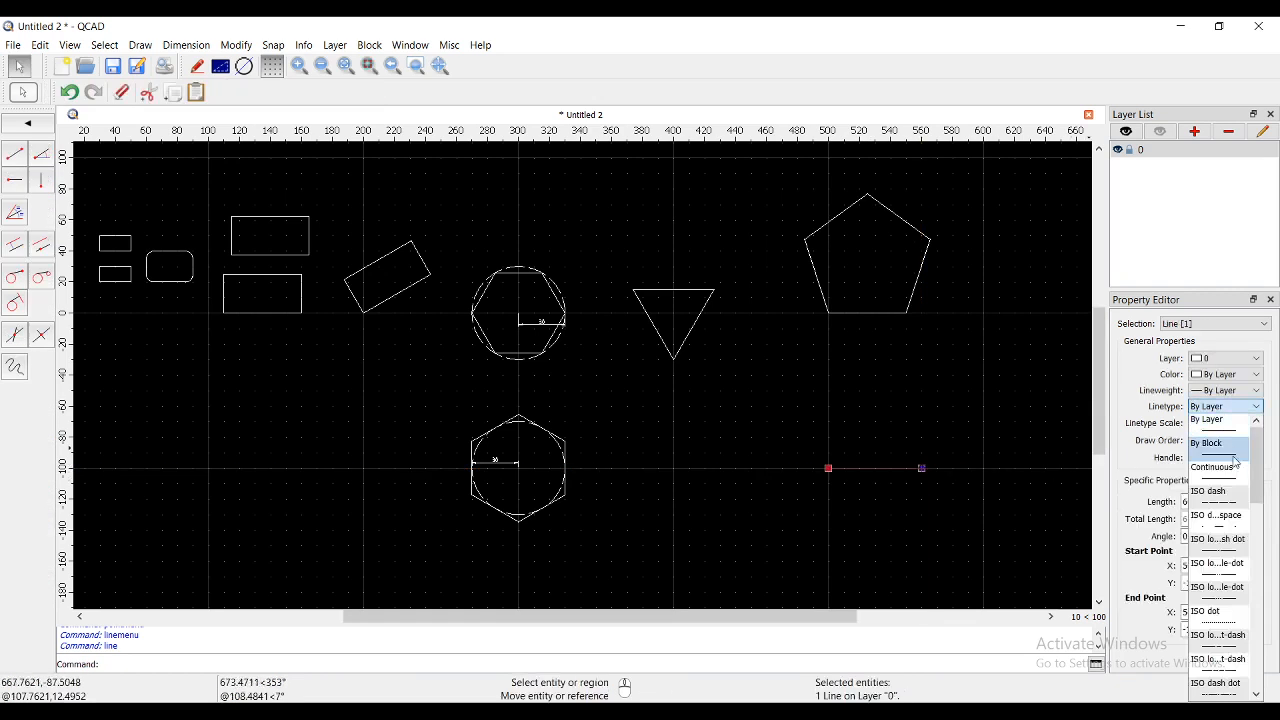
pyautogui.click(1232, 500)
pyautogui.press('Tab')
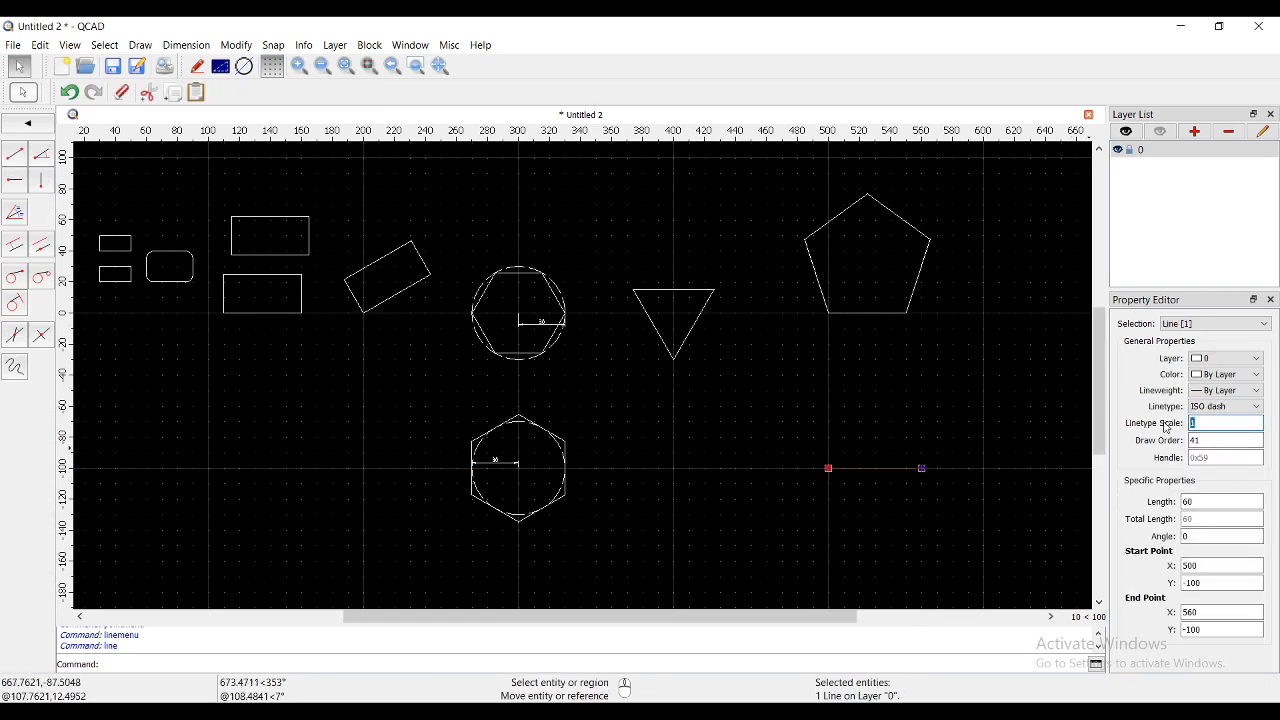
pyautogui.click(958, 508)
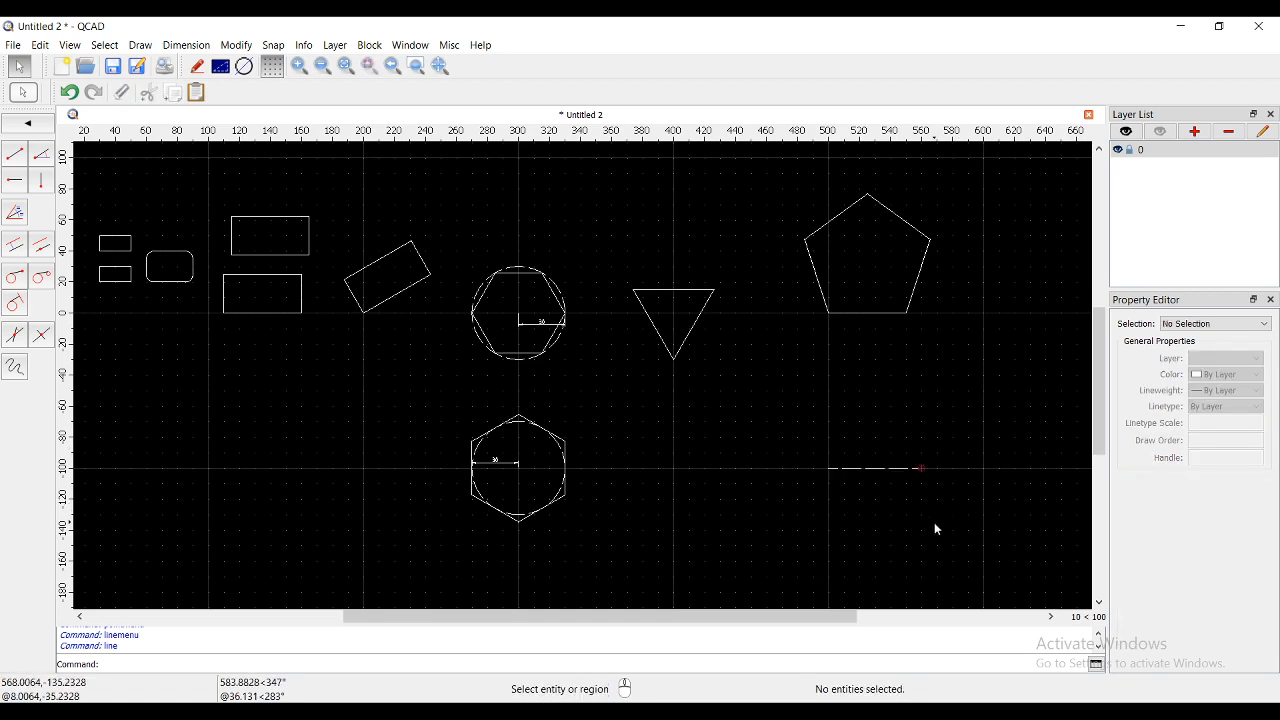
pyautogui.scroll(3, 932, 524)
pyautogui.moveTo(928, 533); pyautogui.dragTo(842, 383, button='middle')
pyautogui.scroll(-1, 770, 330)
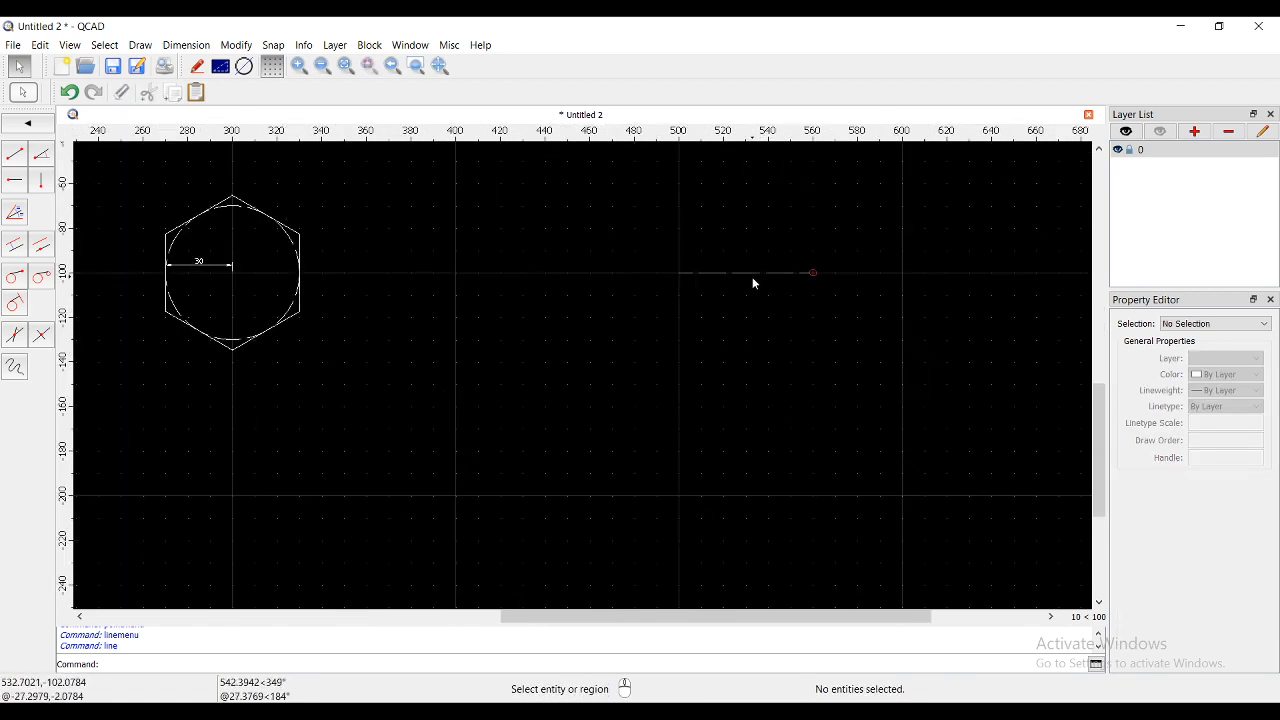
# - Copy the dashed line and paste the copy at y -200
pyautogui.click(754, 282)
pyautogui.hotkey('ctrl', 'c')
pyautogui.hotkey('ctrl', 'v')
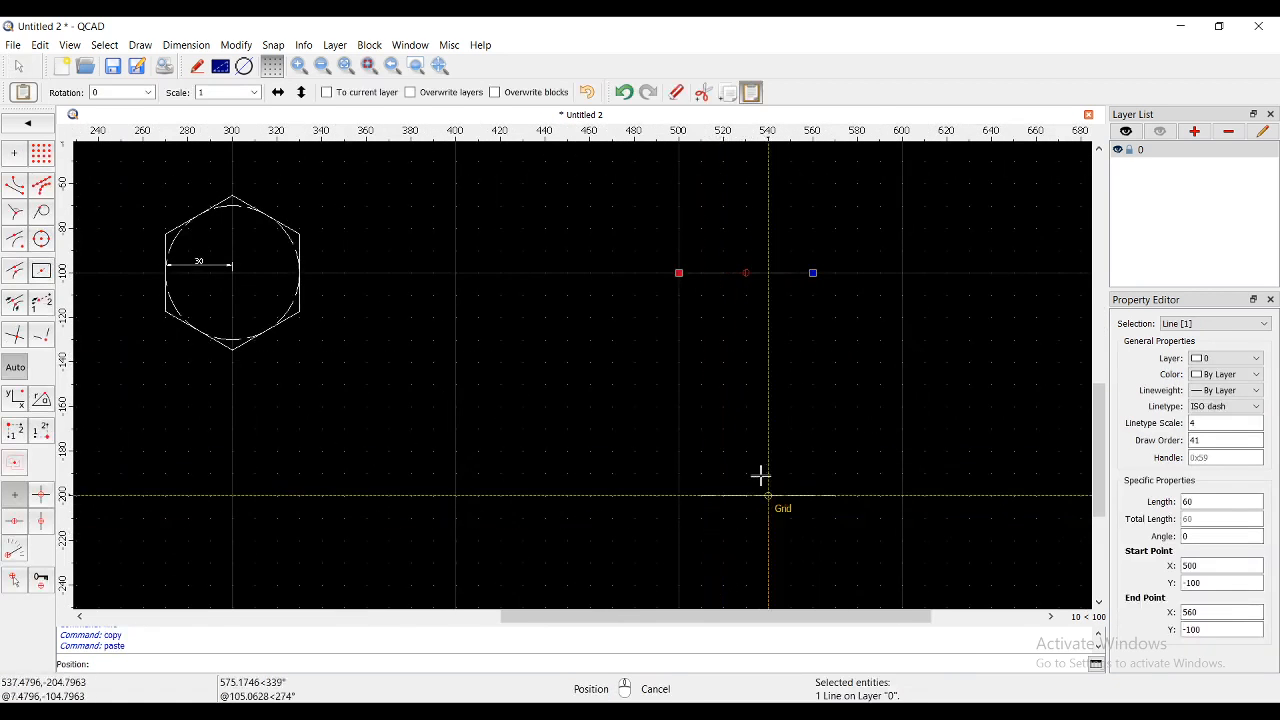
pyautogui.moveTo(755, 404); pyautogui.dragTo(746, 277, button='middle')
pyautogui.scroll(-2, 745, 368)
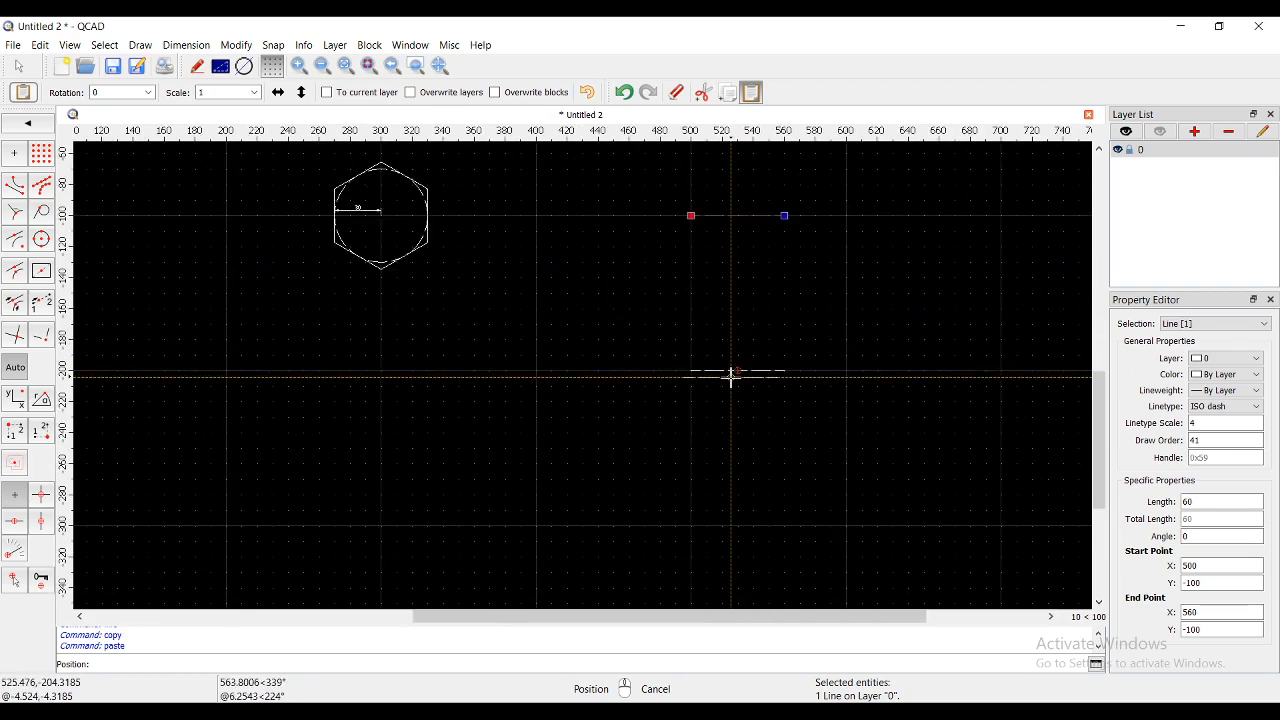
pyautogui.click(734, 371)
pyautogui.rightClick(738, 291)
pyautogui.scroll(2, 793, 187)
pyautogui.click(822, 354)
pyautogui.scroll(-3, 723, 369)
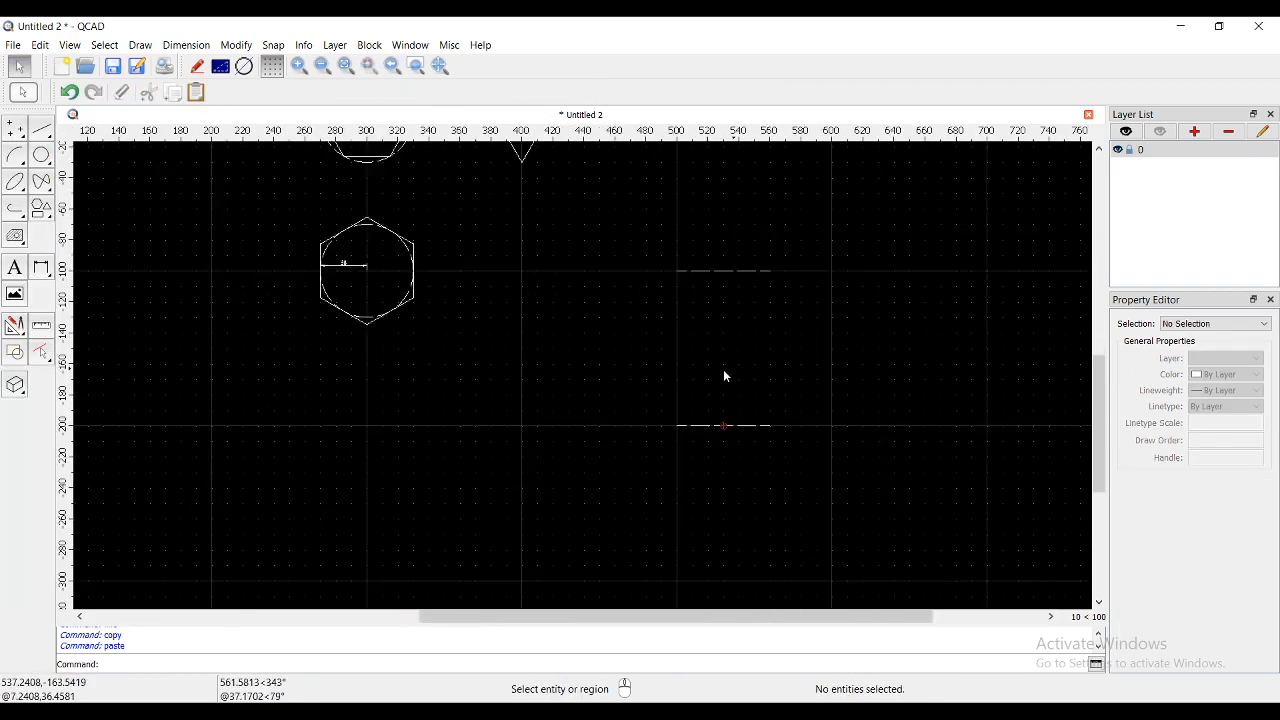
pyautogui.scroll(2, 400, 462)
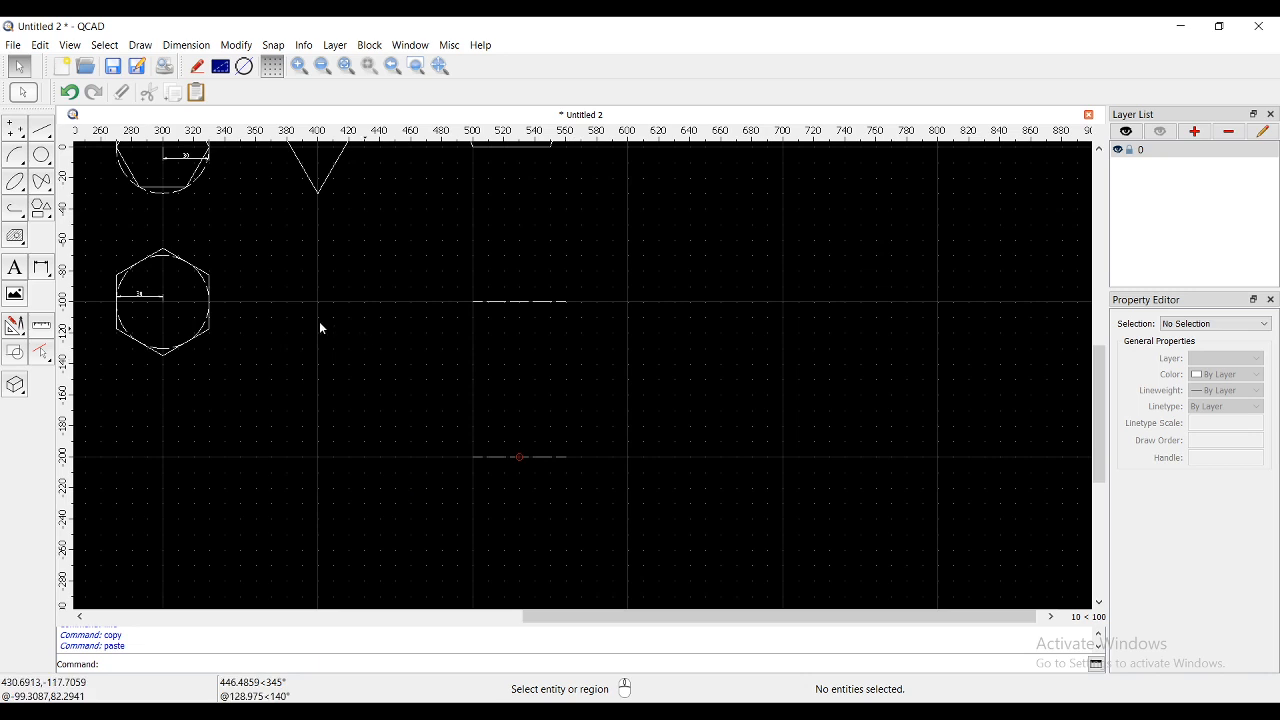
# - Draw a 6-corner two-sides polygon on the upper line's ends at x 500 and 560
pyautogui.click(41, 209)
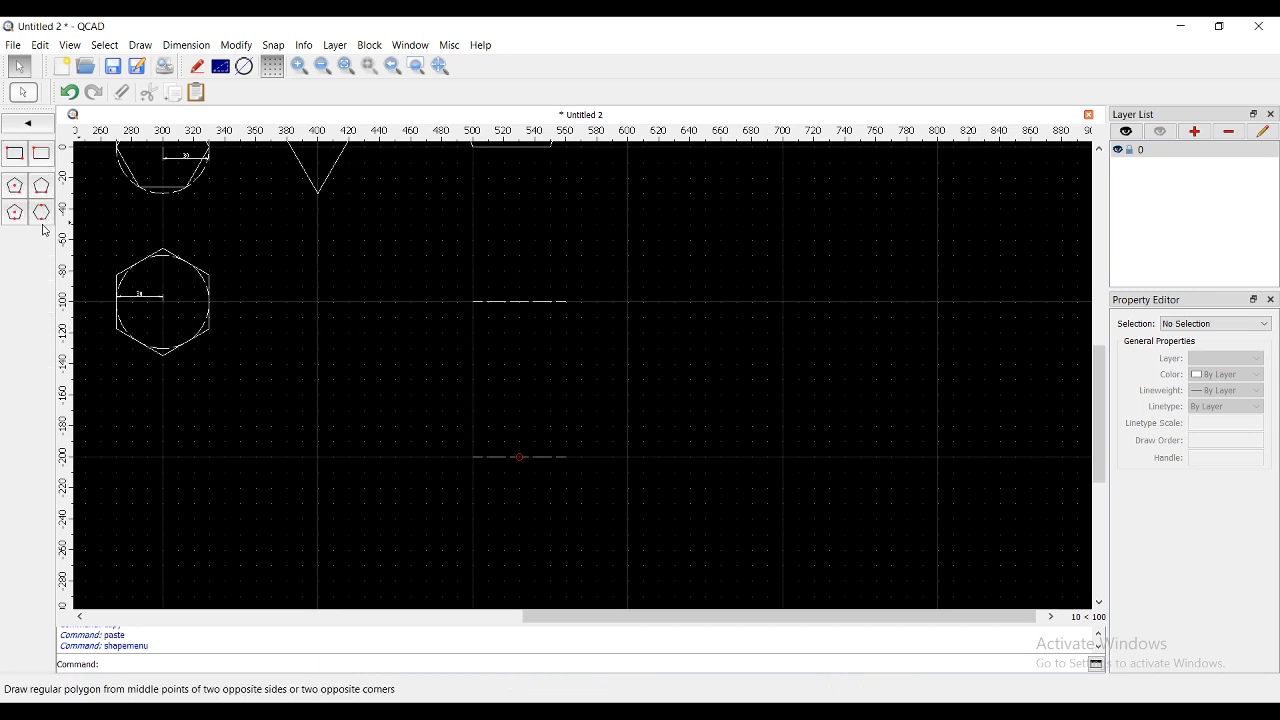
pyautogui.click(40, 213)
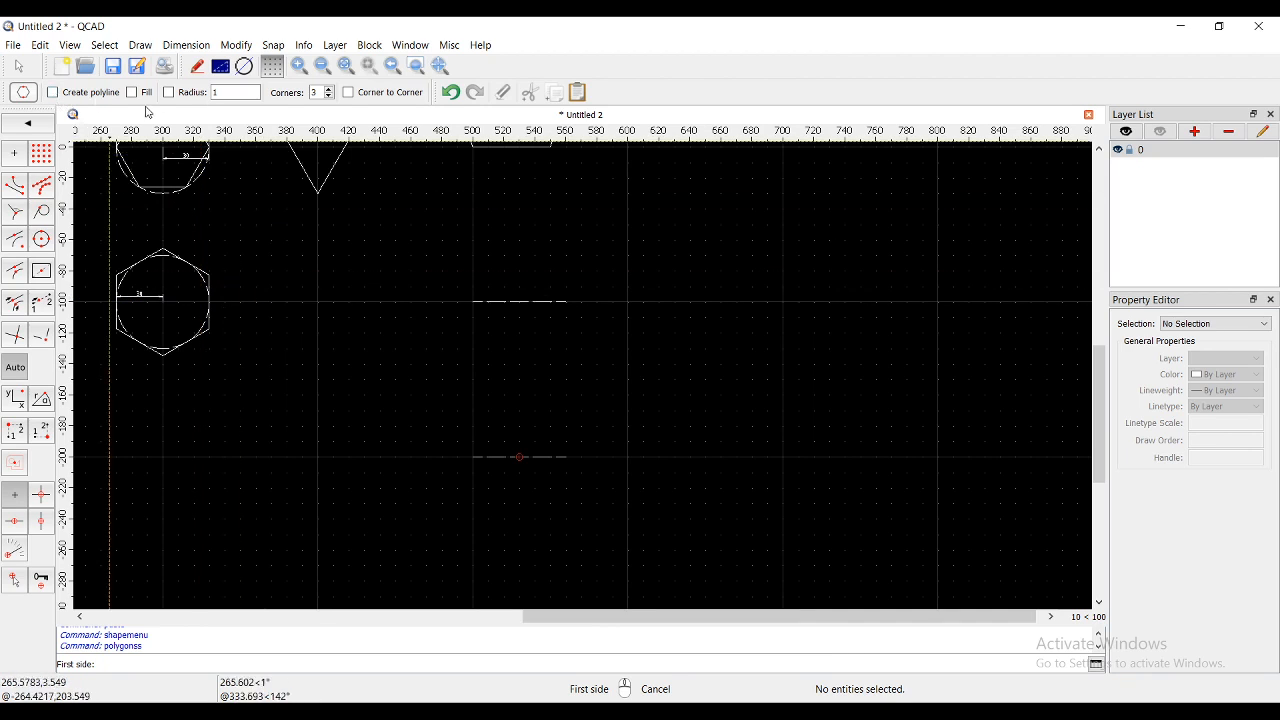
pyautogui.click(330, 95)
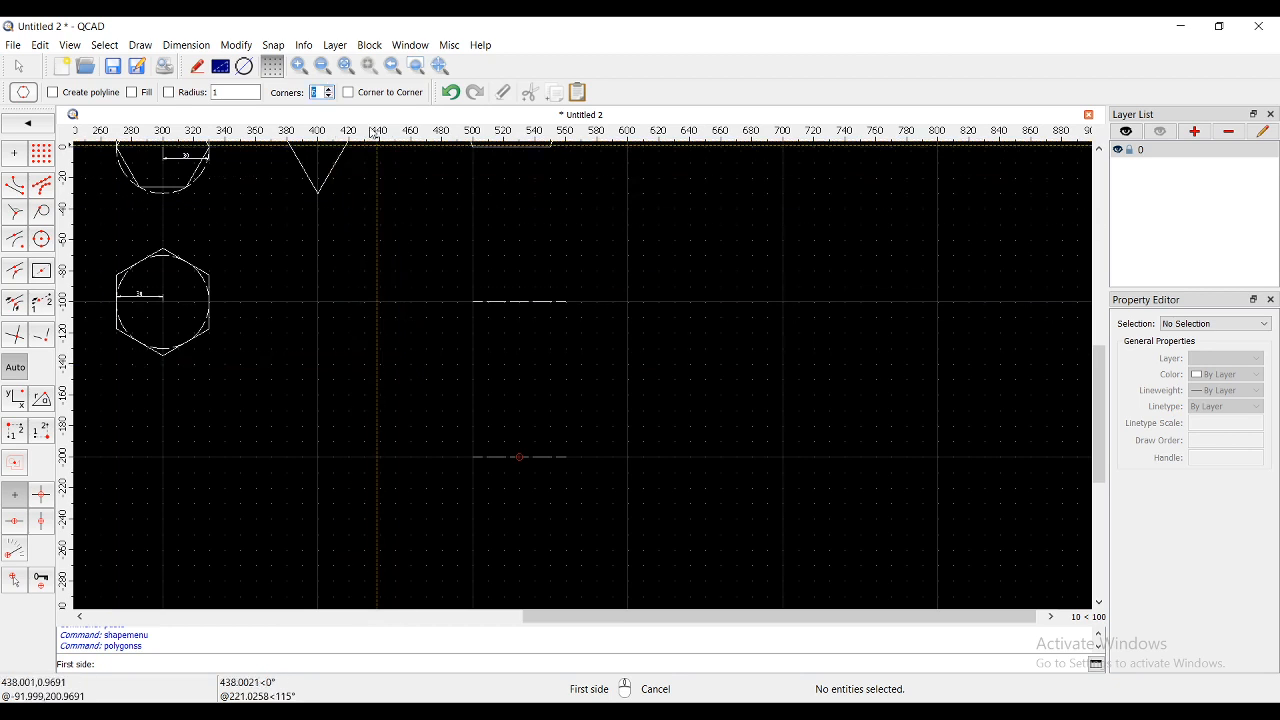
pyautogui.scroll(3, 477, 309)
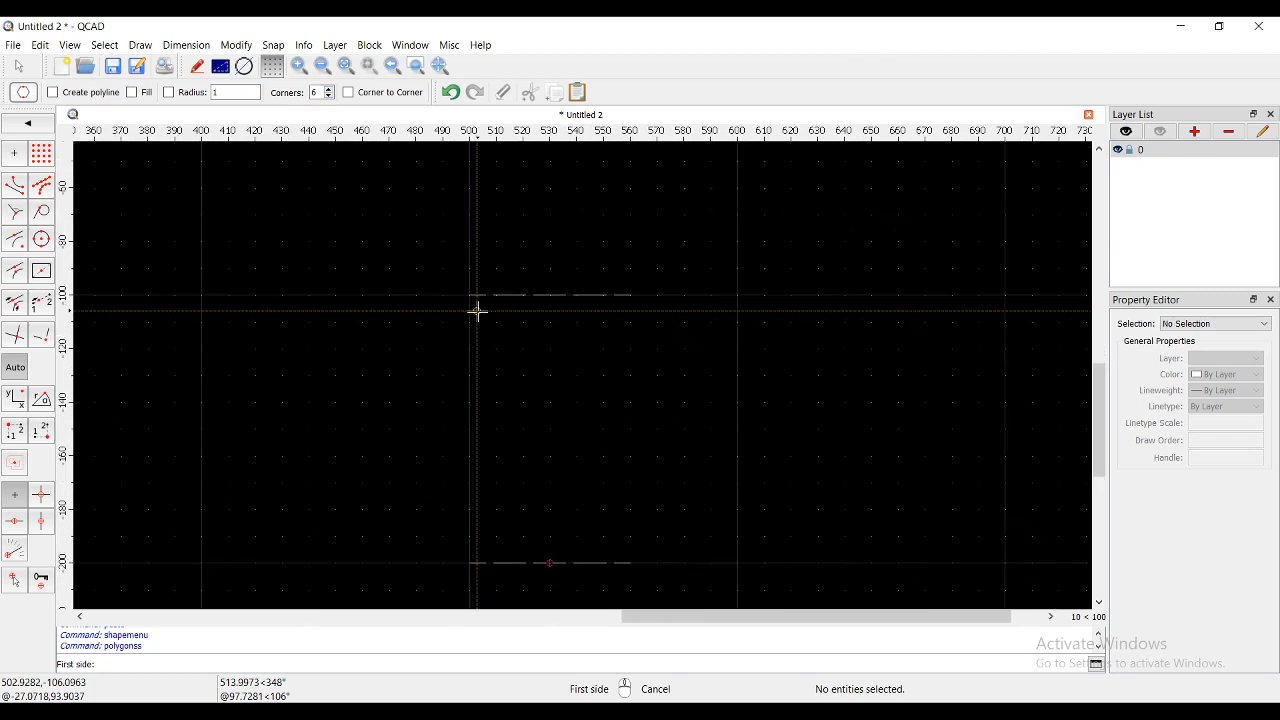
pyautogui.click(470, 295)
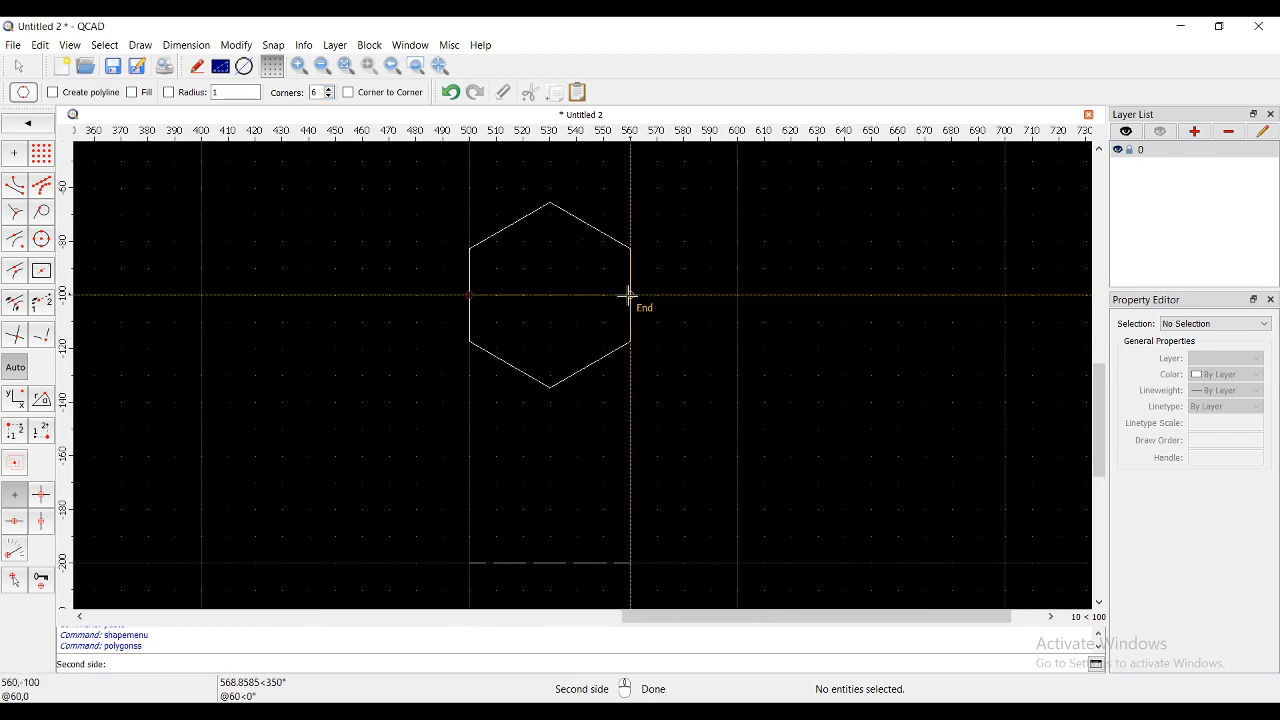
pyautogui.click(629, 296)
pyautogui.press('Escape')
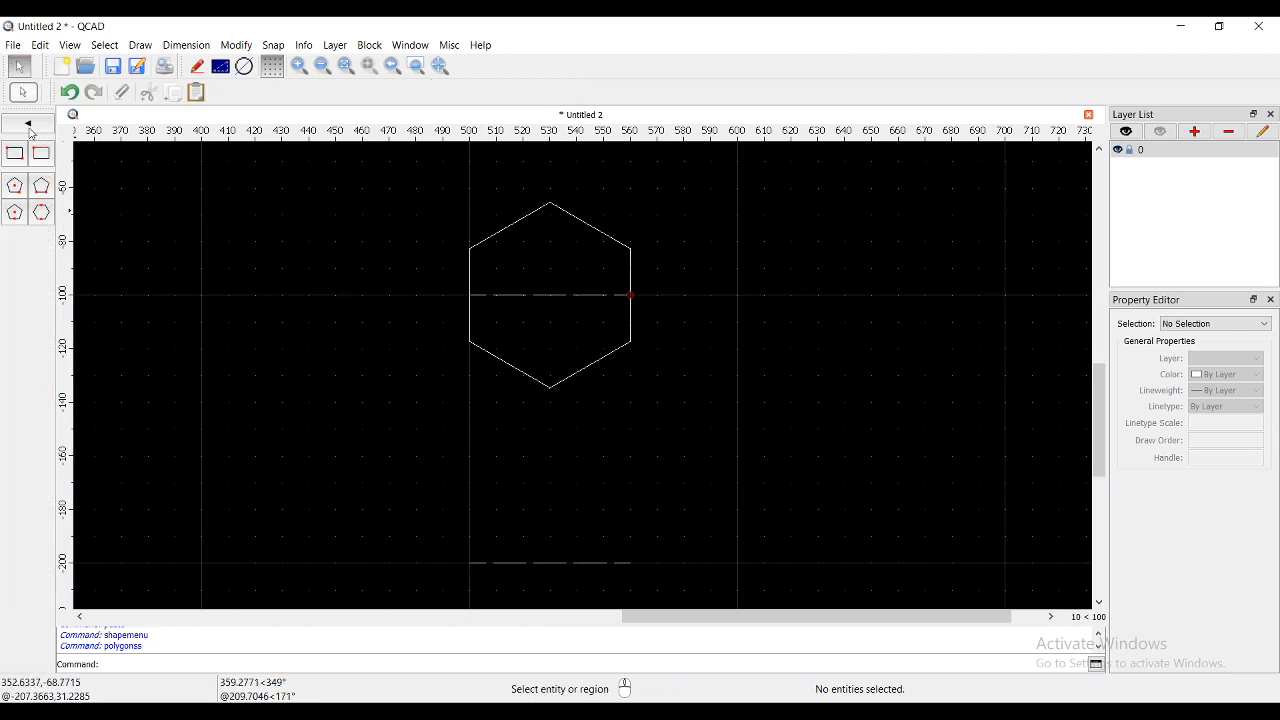
pyautogui.click(30, 127)
pyautogui.click(42, 270)
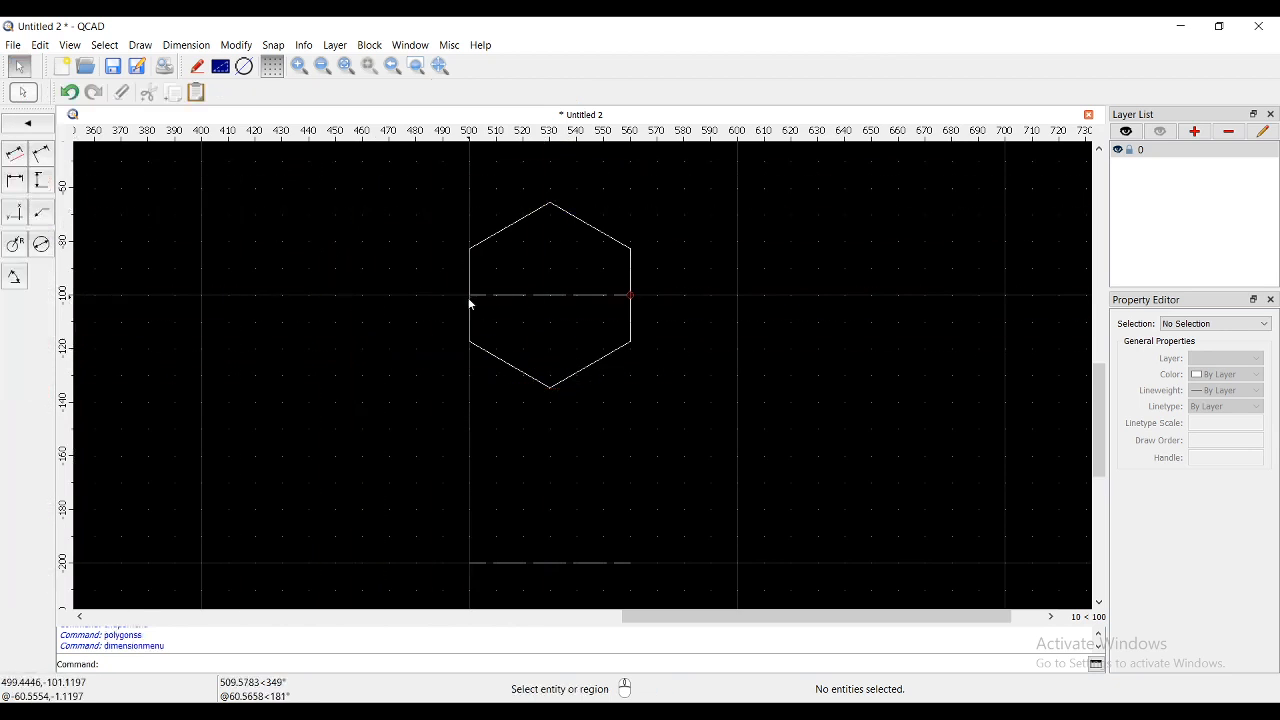
# - Dimension the upper hexagon 60 across its flats, placed above it
pyautogui.click(38, 166)
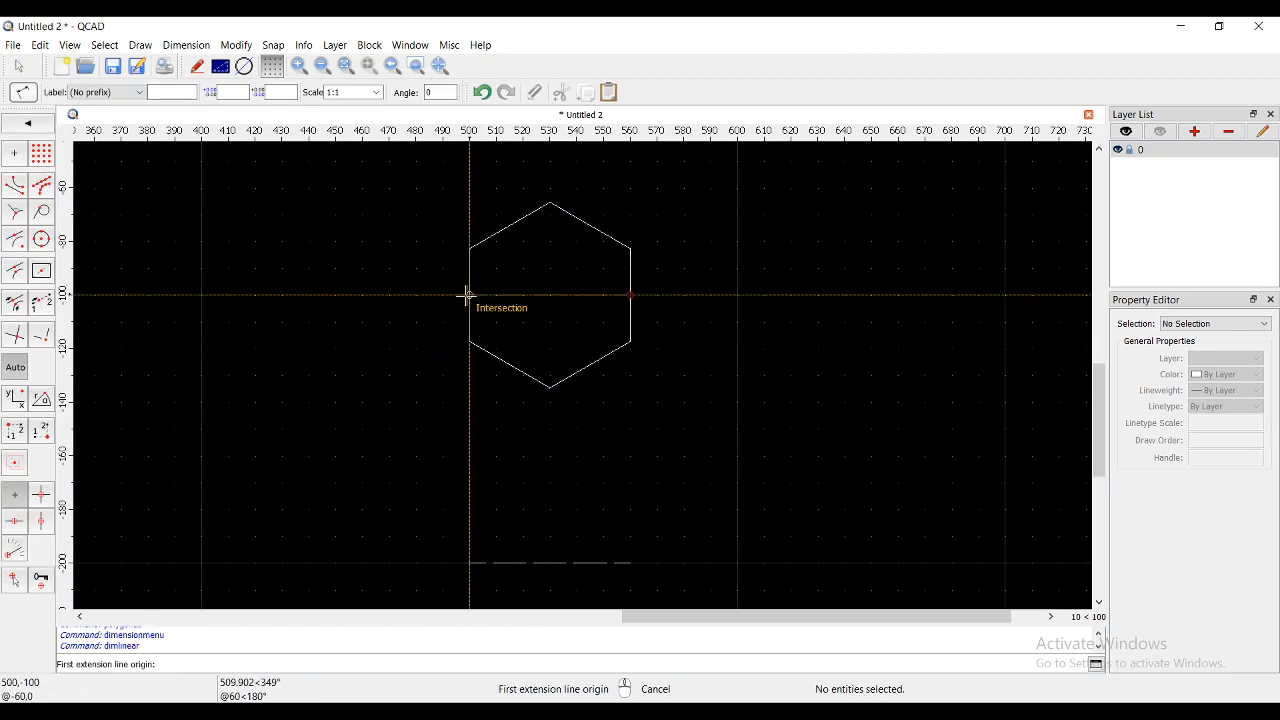
pyautogui.click(470, 295)
pyautogui.click(629, 295)
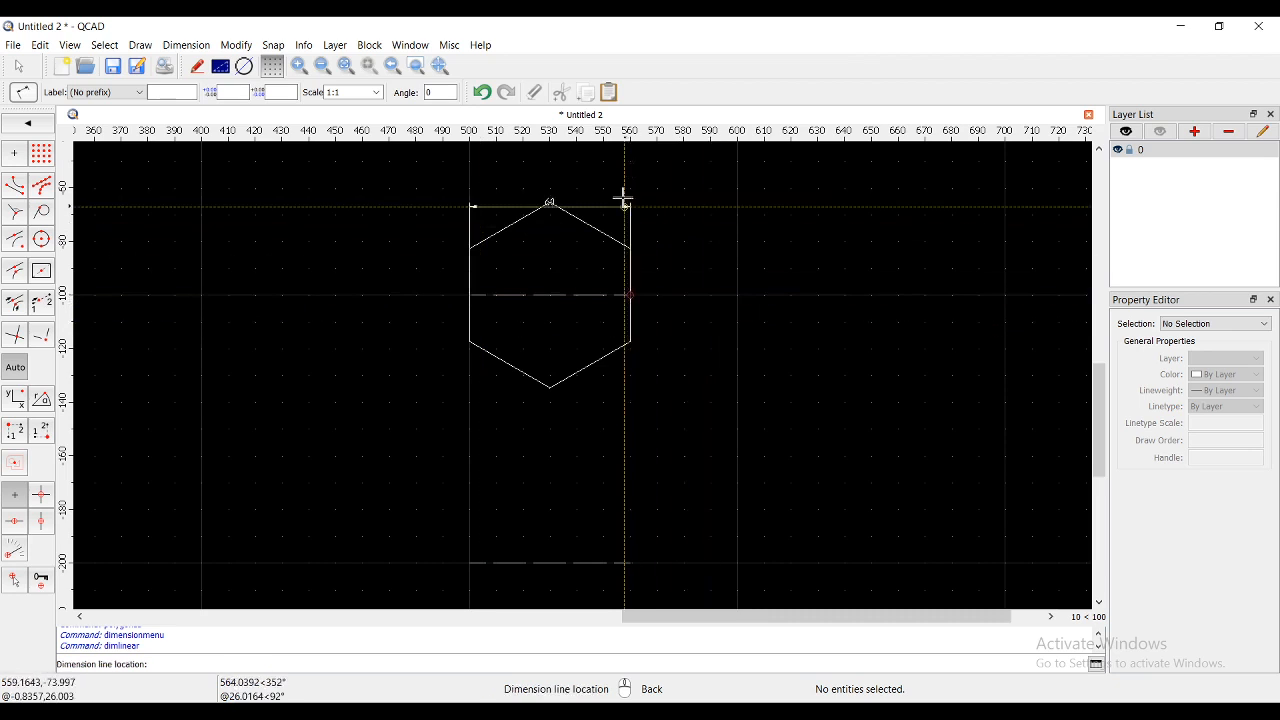
pyautogui.click(623, 186)
pyautogui.rightClick(472, 396)
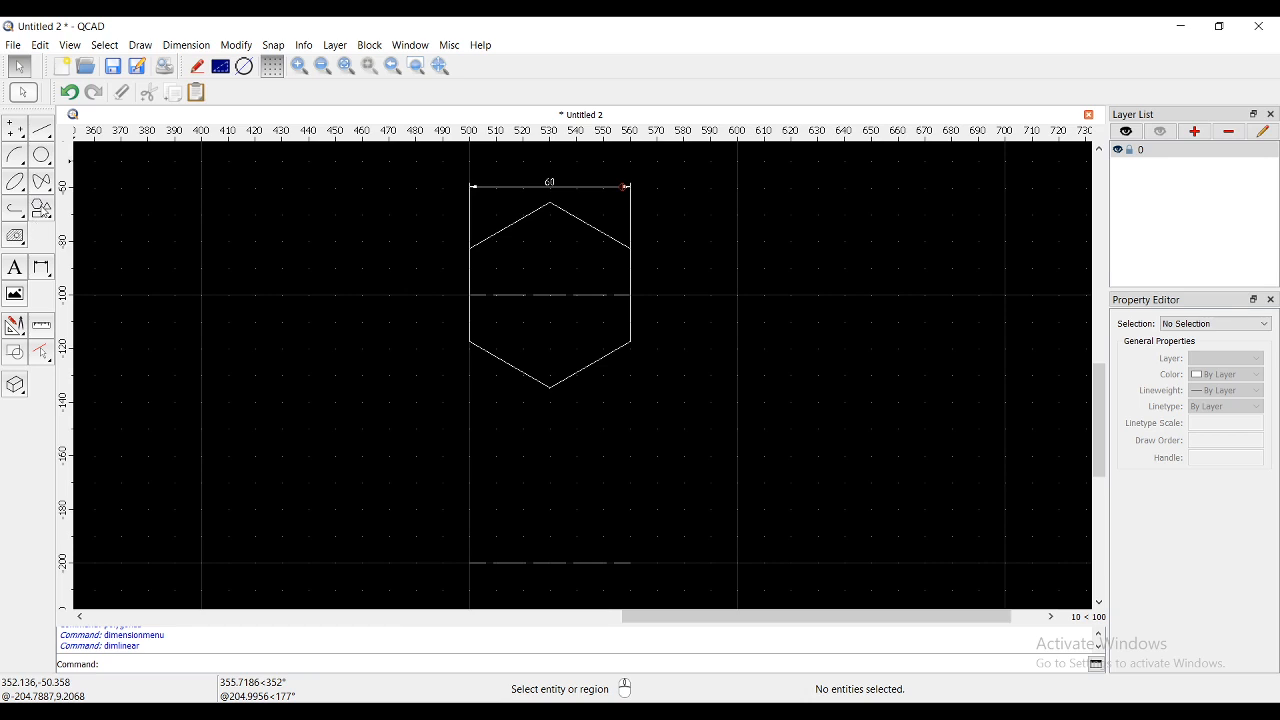
# - Draw a corner-to-corner hexagon with corners at (500,-200) and (560,-200)
pyautogui.click(41, 208)
pyautogui.click(41, 212)
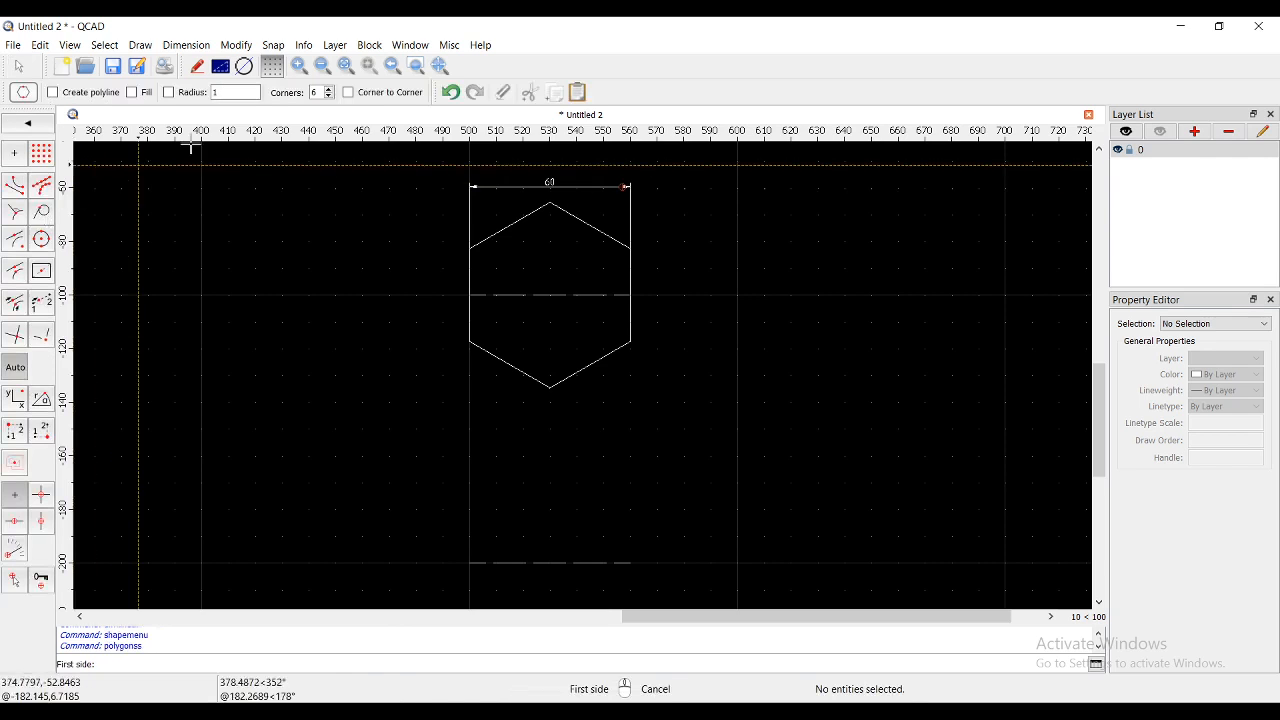
pyautogui.click(349, 92)
pyautogui.scroll(-3, 466, 477)
pyautogui.scroll(2, 457, 477)
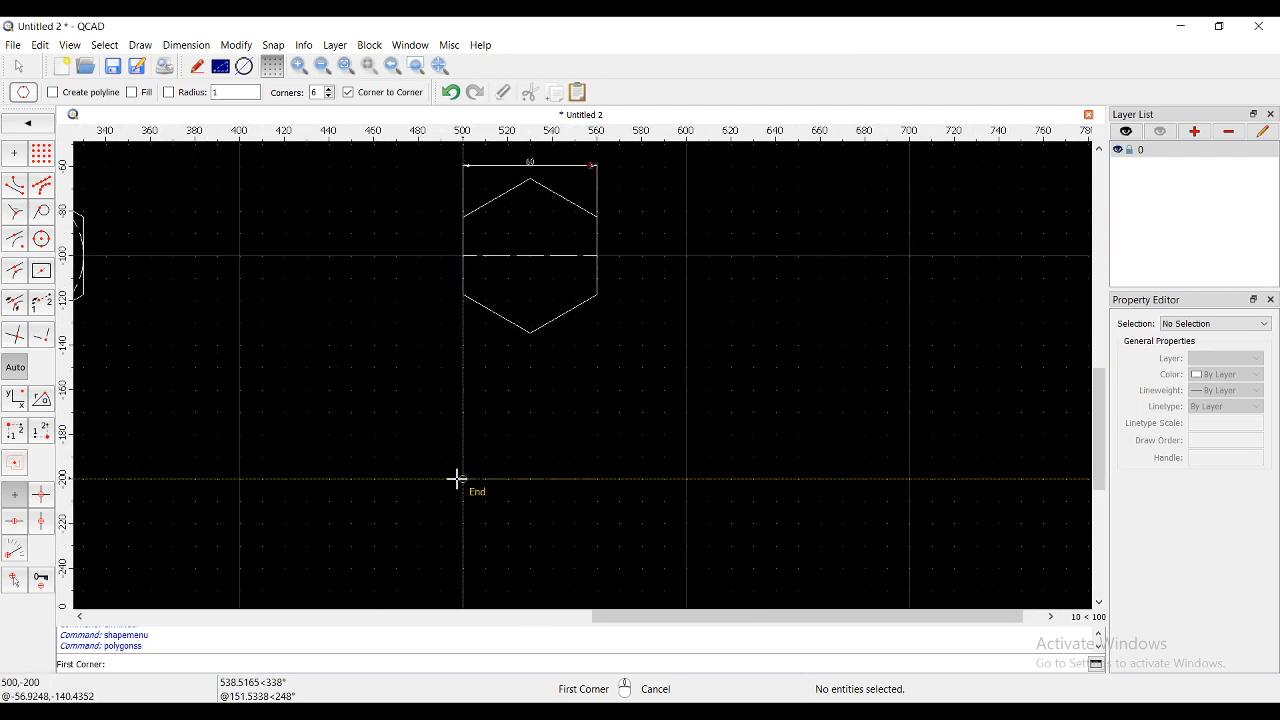
pyautogui.click(464, 479)
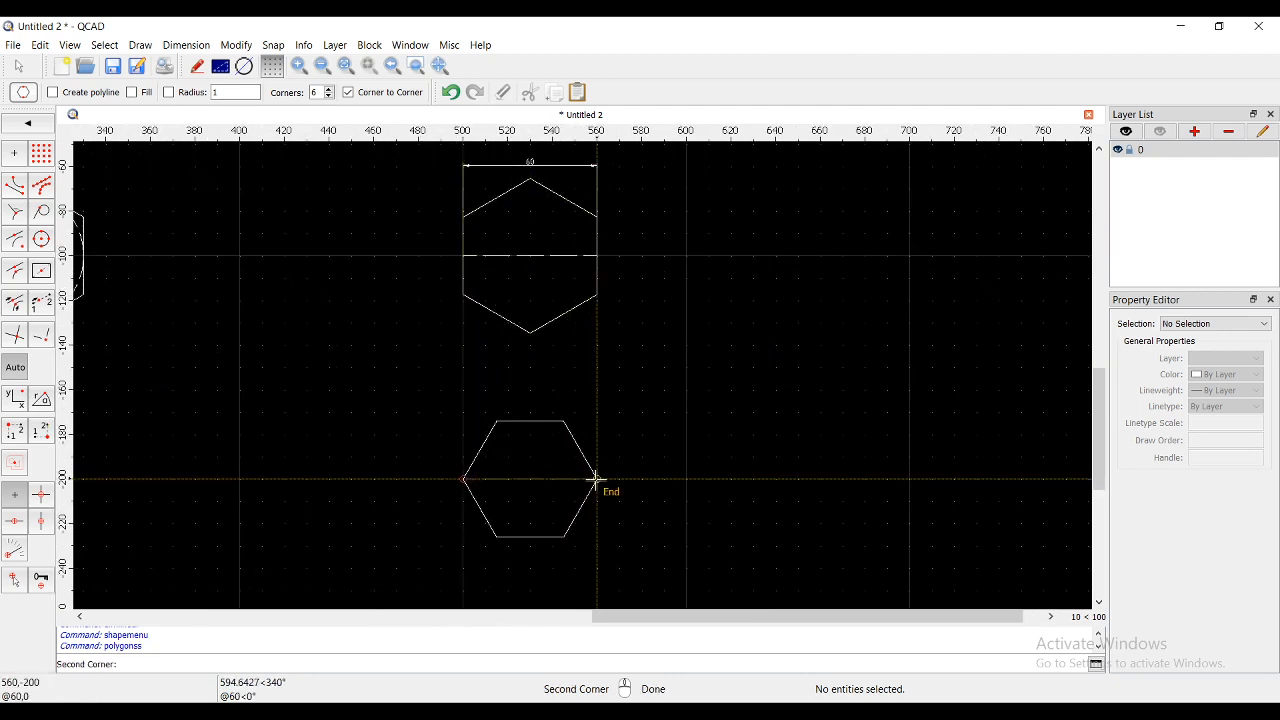
pyautogui.click(596, 479)
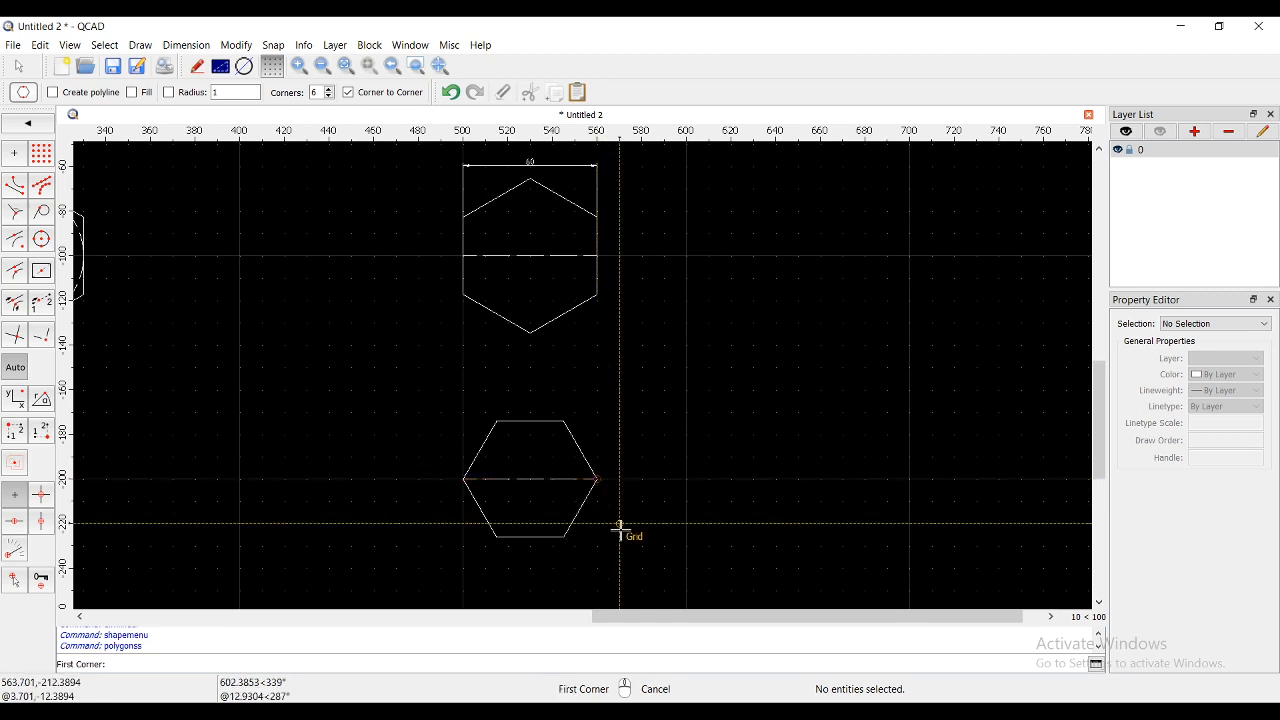
pyautogui.press('Escape')
# - Dimension the lower hexagon 60 between its corners at x 500 and 560
pyautogui.rightClick(76, 301)
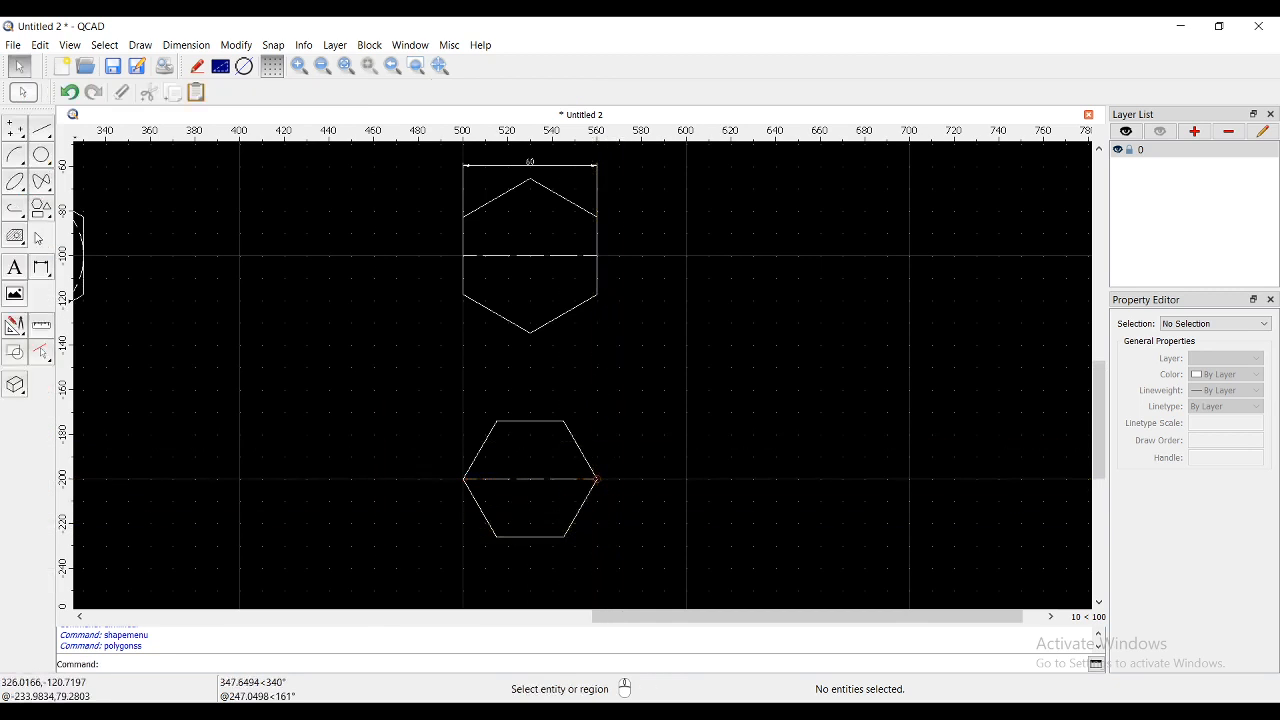
pyautogui.click(41, 266)
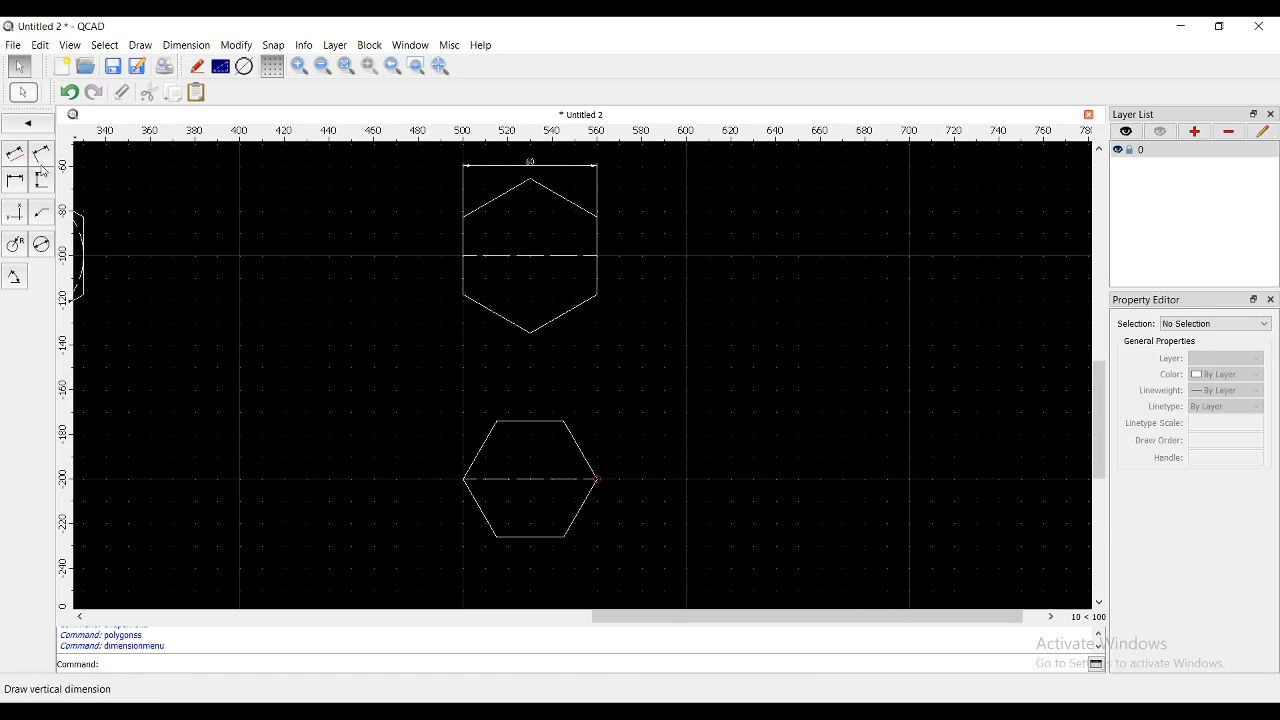
pyautogui.click(463, 479)
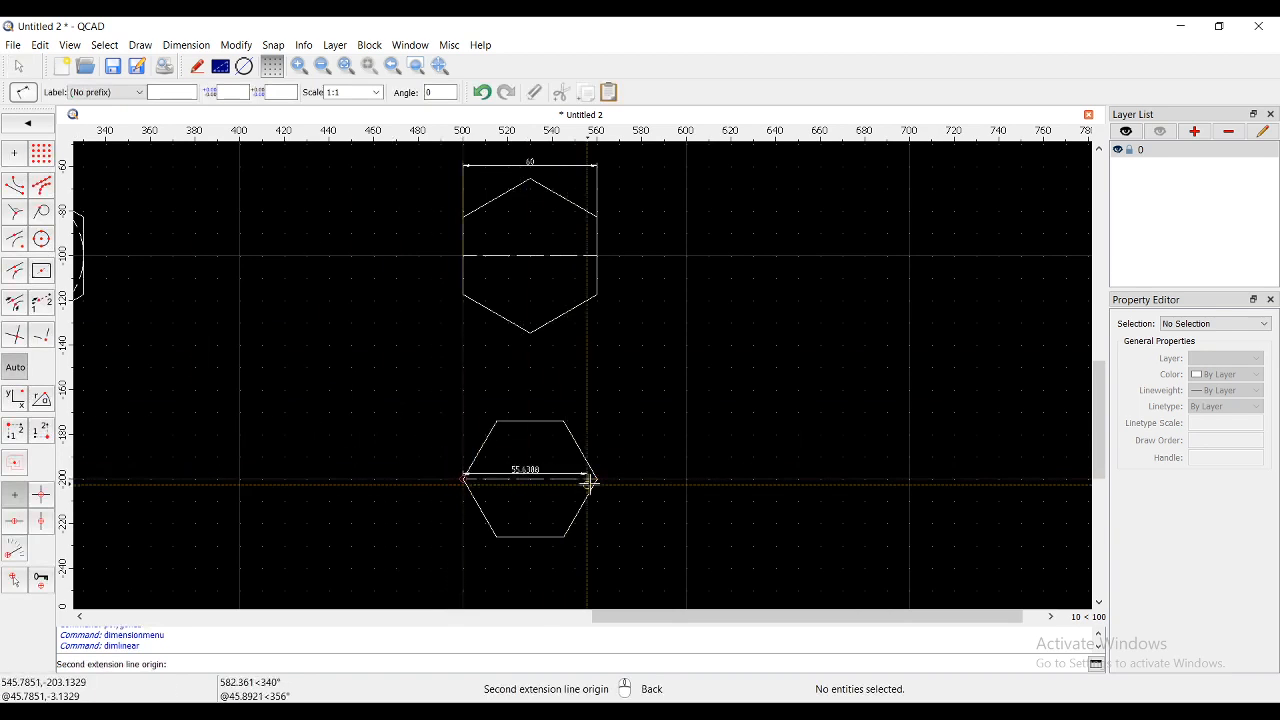
pyautogui.click(595, 479)
pyautogui.click(576, 387)
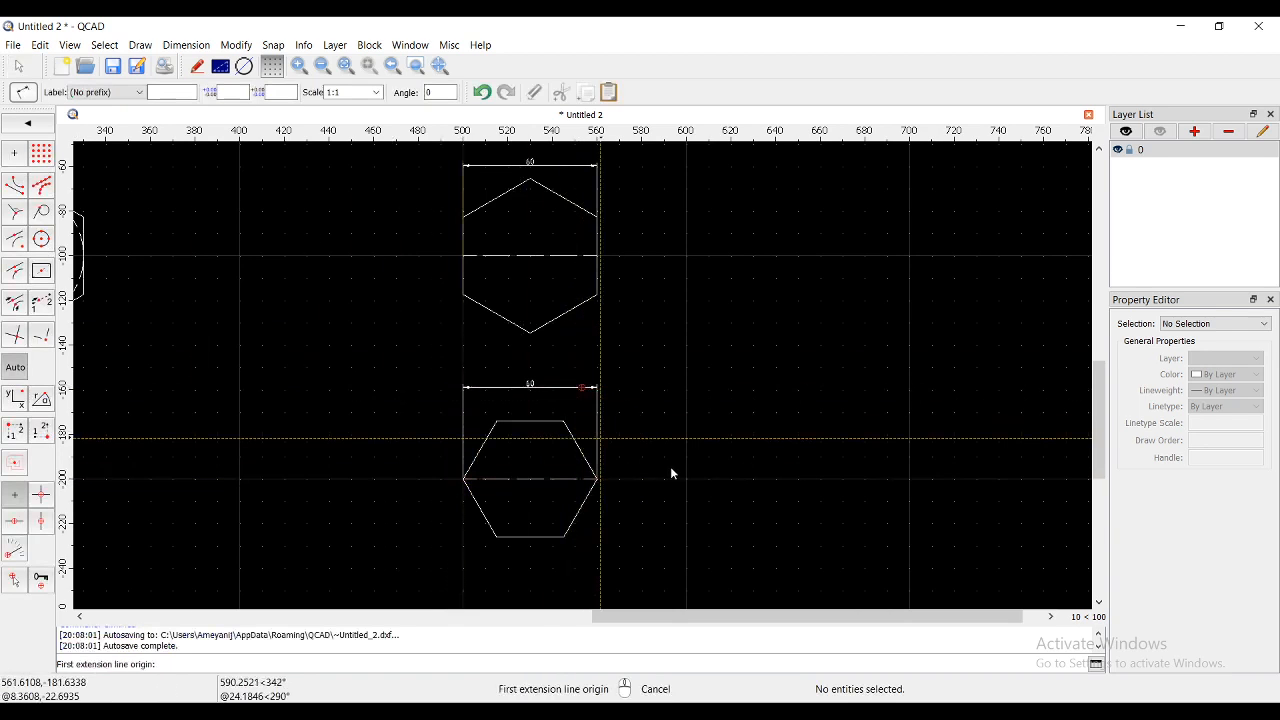
pyautogui.rightClick(617, 481)
pyautogui.scroll(-3, 600, 487)
pyautogui.scroll(1, 447, 454)
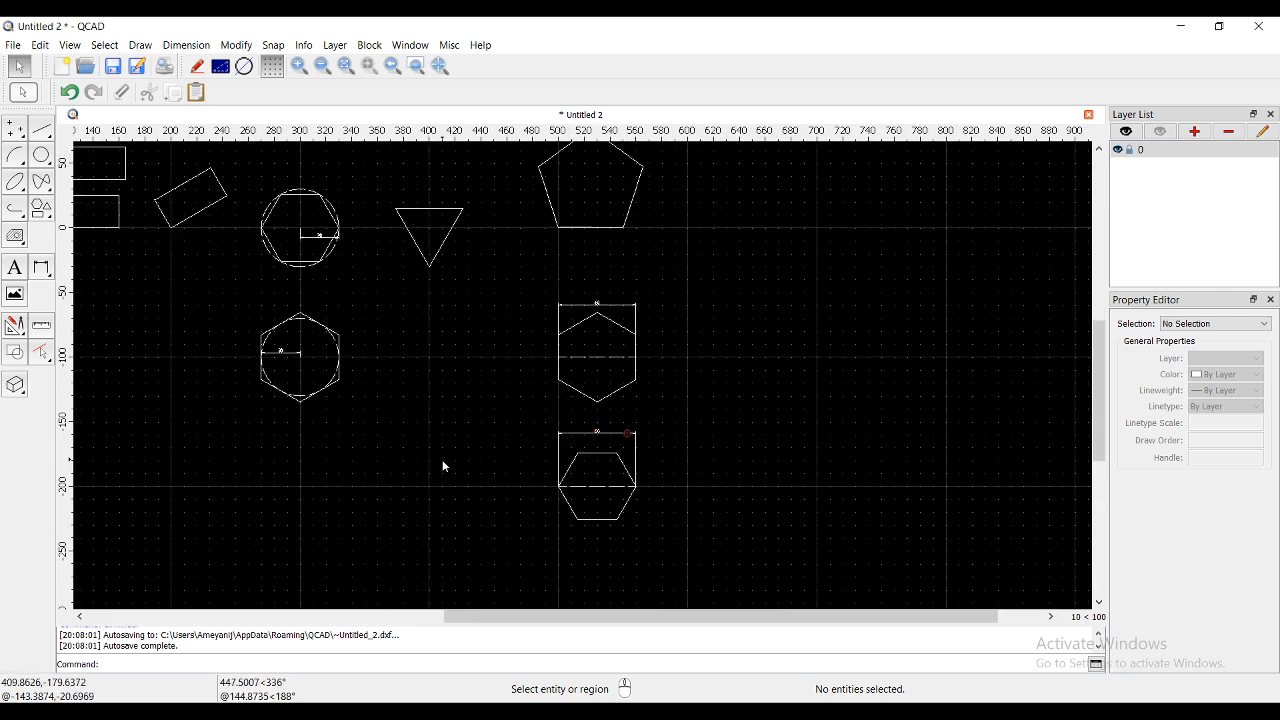
pyautogui.scroll(3, 690, 420)
pyautogui.scroll(2, 697, 263)
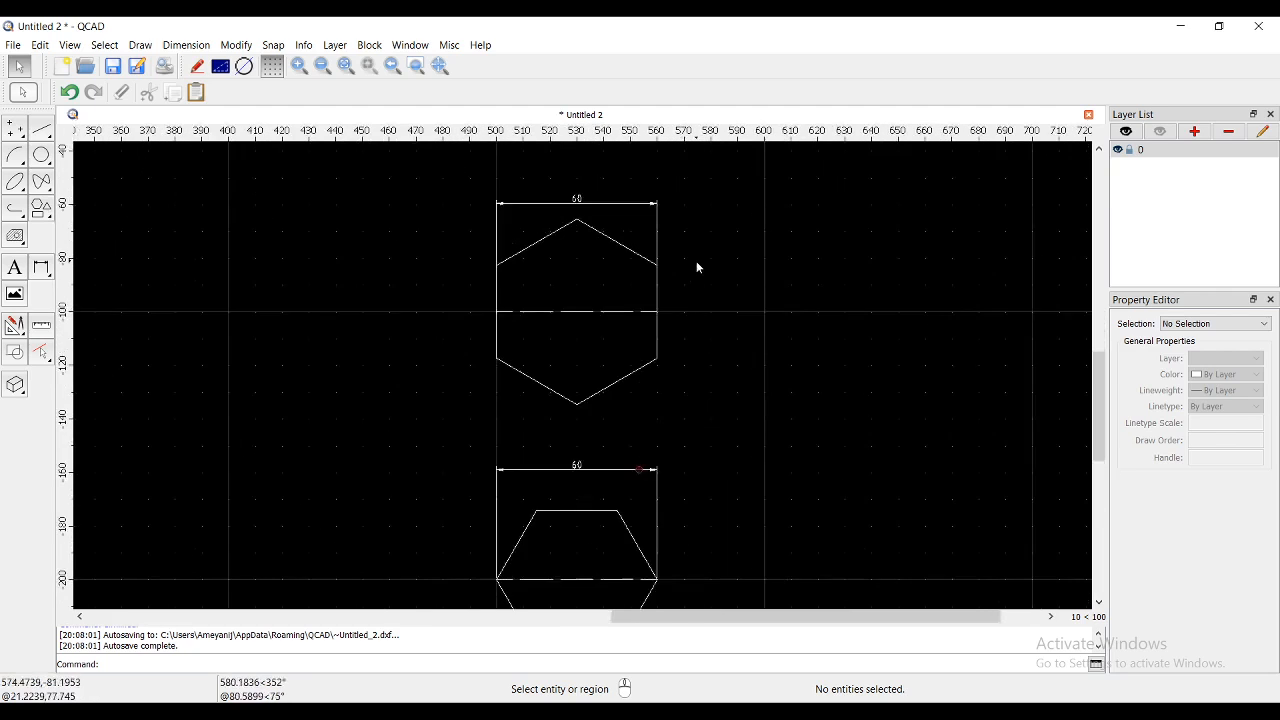
pyautogui.scroll(-4, 695, 261)
pyautogui.scroll(-5, 676, 273)
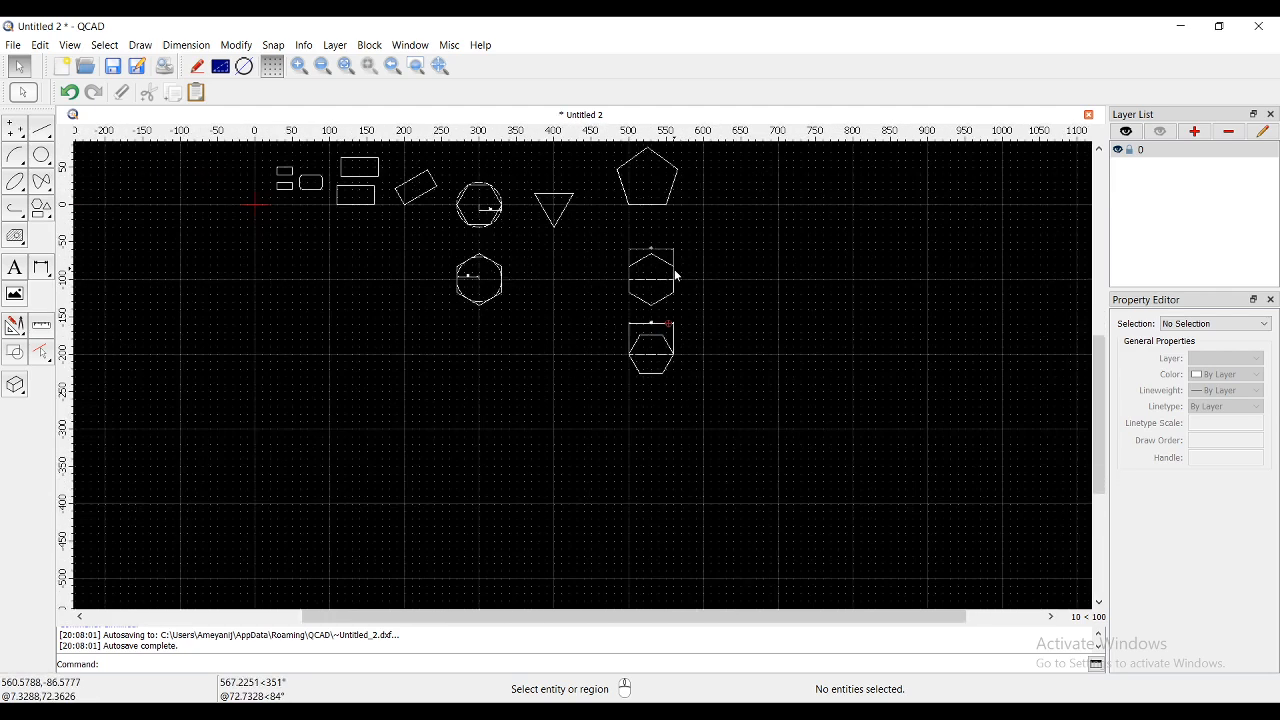
pyautogui.scroll(3, 671, 210)
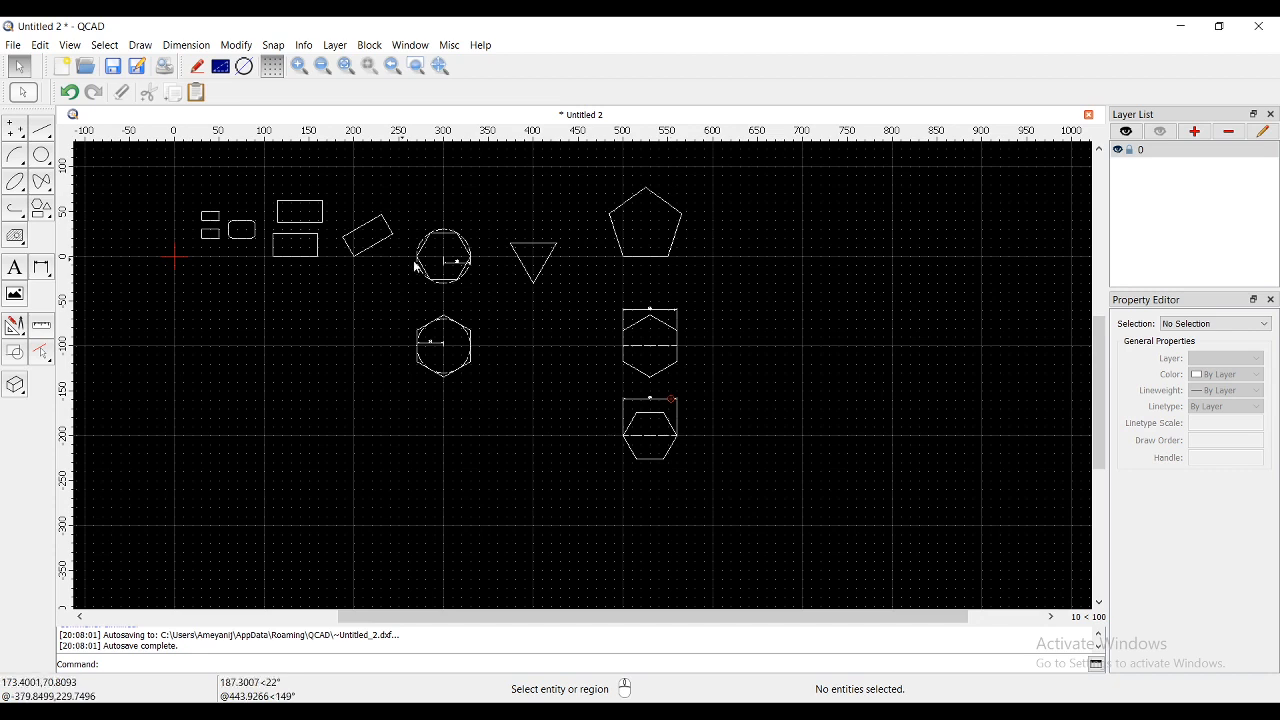
pyautogui.scroll(3, 420, 264)
pyautogui.scroll(2, 552, 227)
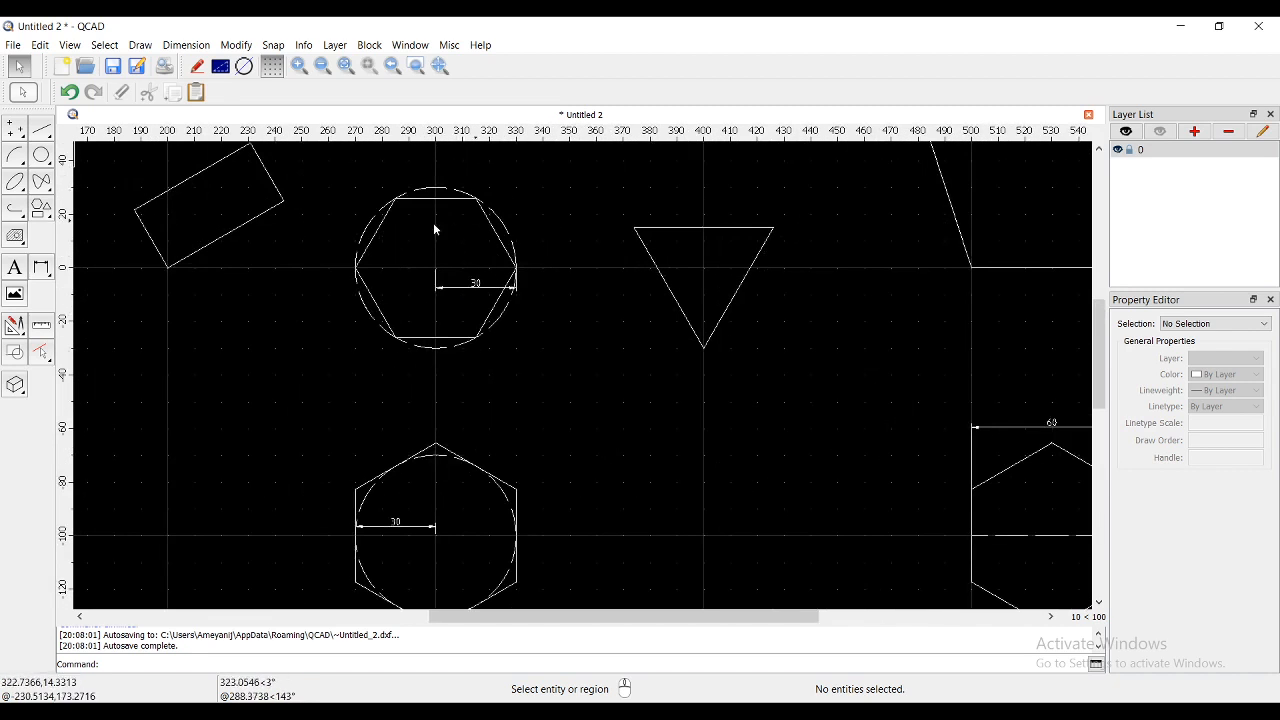
pyautogui.scroll(-2, 376, 424)
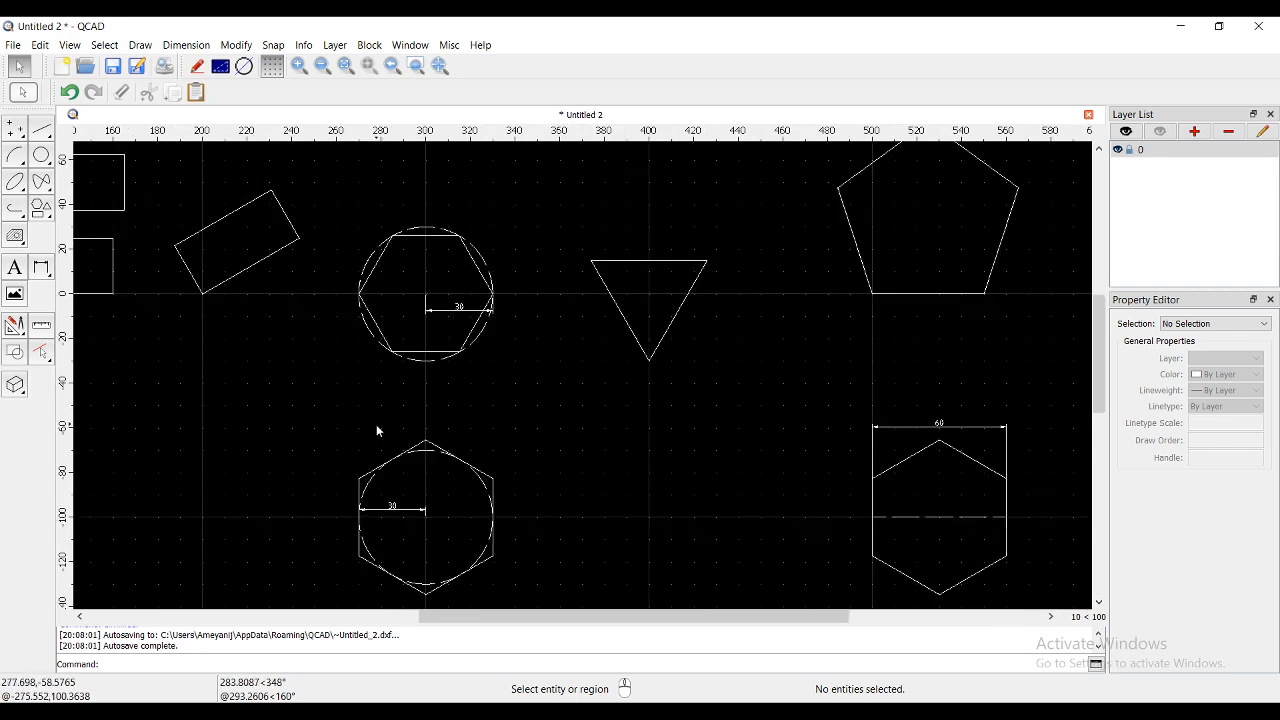
pyautogui.scroll(2, 785, 328)
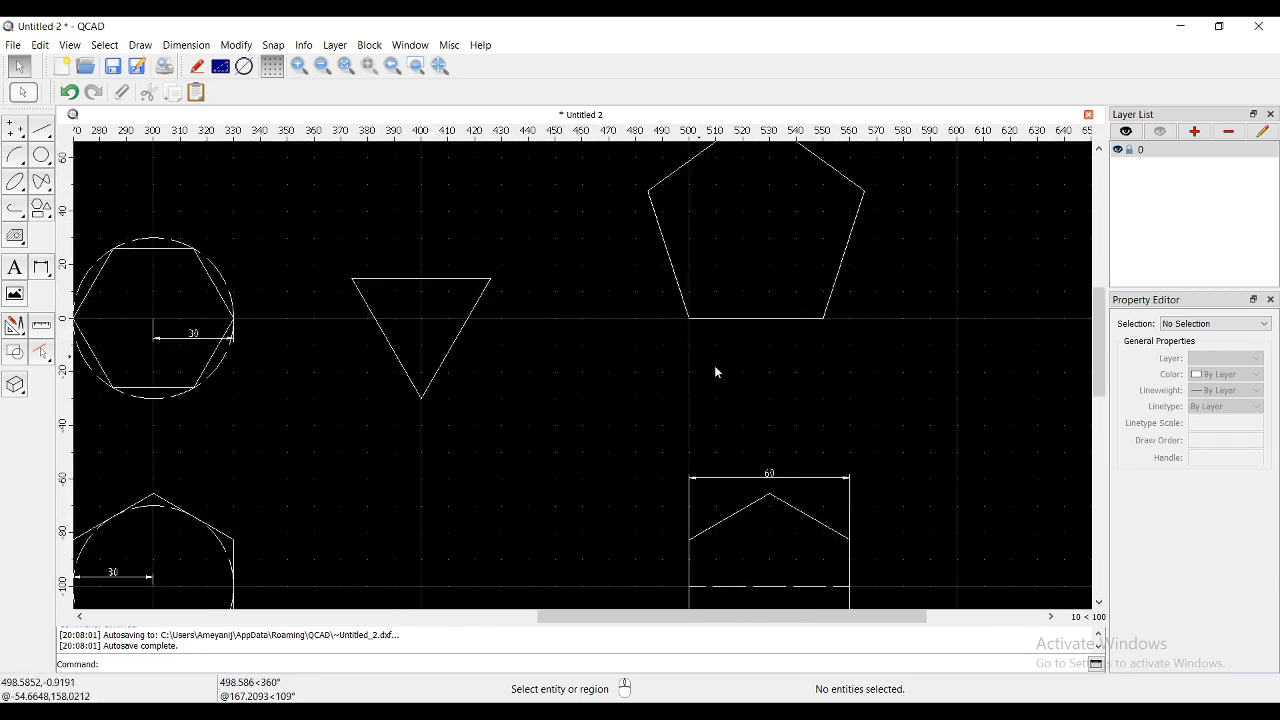
pyautogui.scroll(-2, 654, 343)
pyautogui.scroll(2, 760, 229)
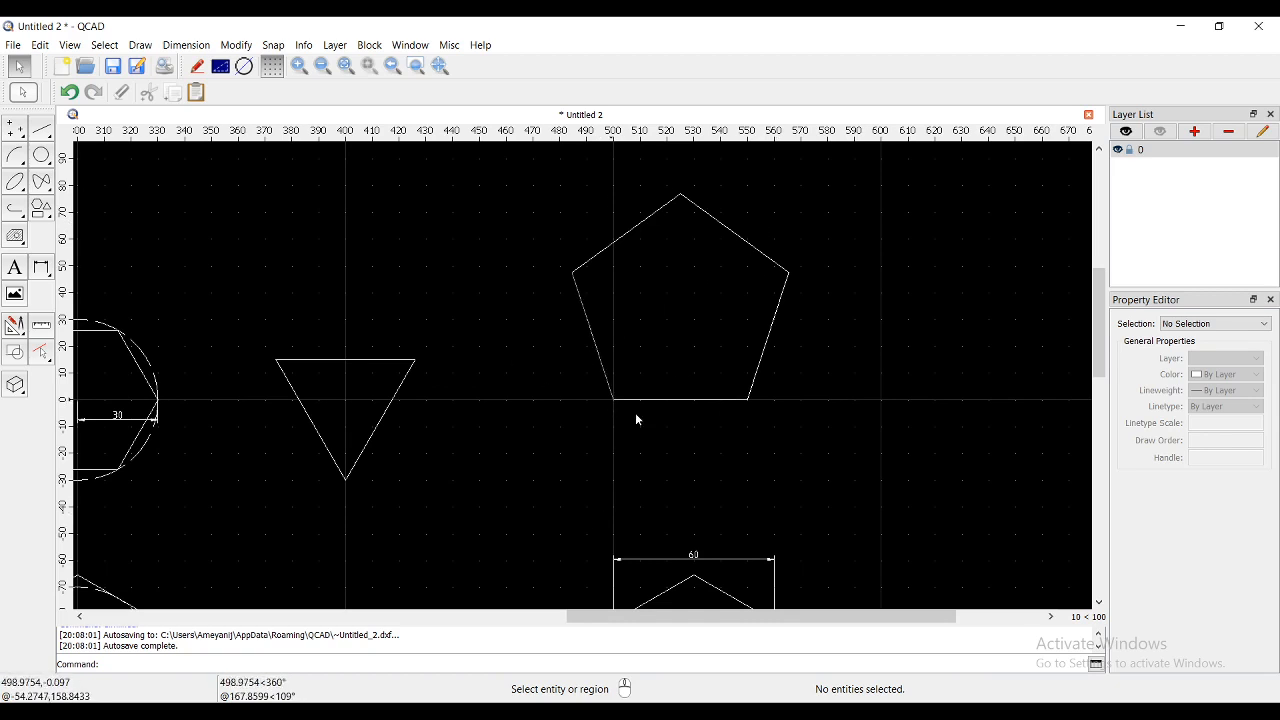
pyautogui.scroll(-2, 498, 340)
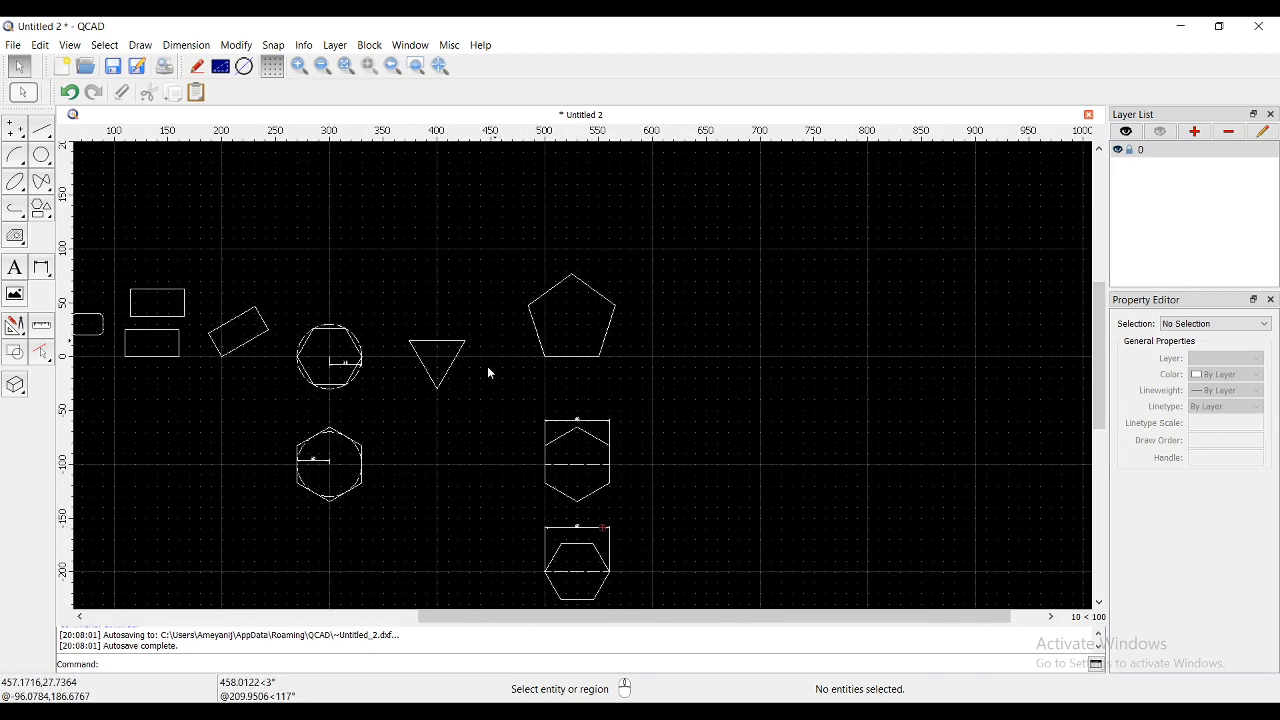
pyautogui.scroll(2, 518, 566)
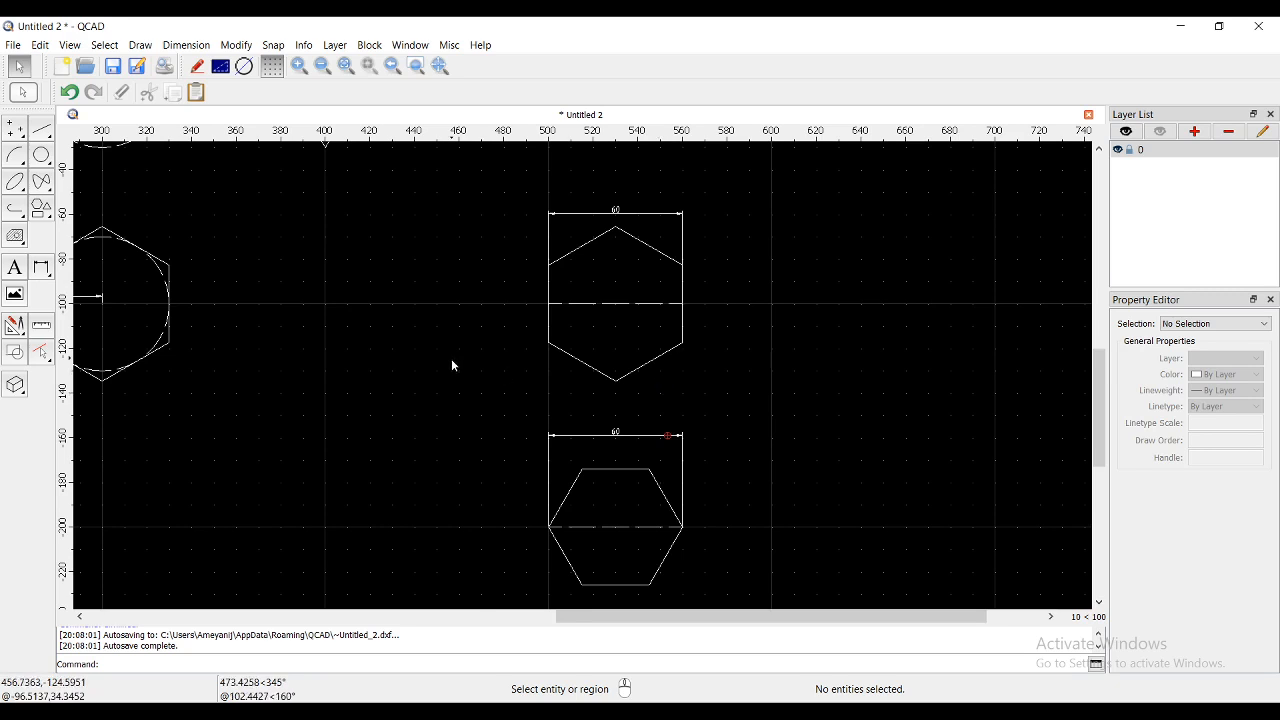
pyautogui.scroll(-3, 451, 360)
pyautogui.scroll(1, 236, 232)
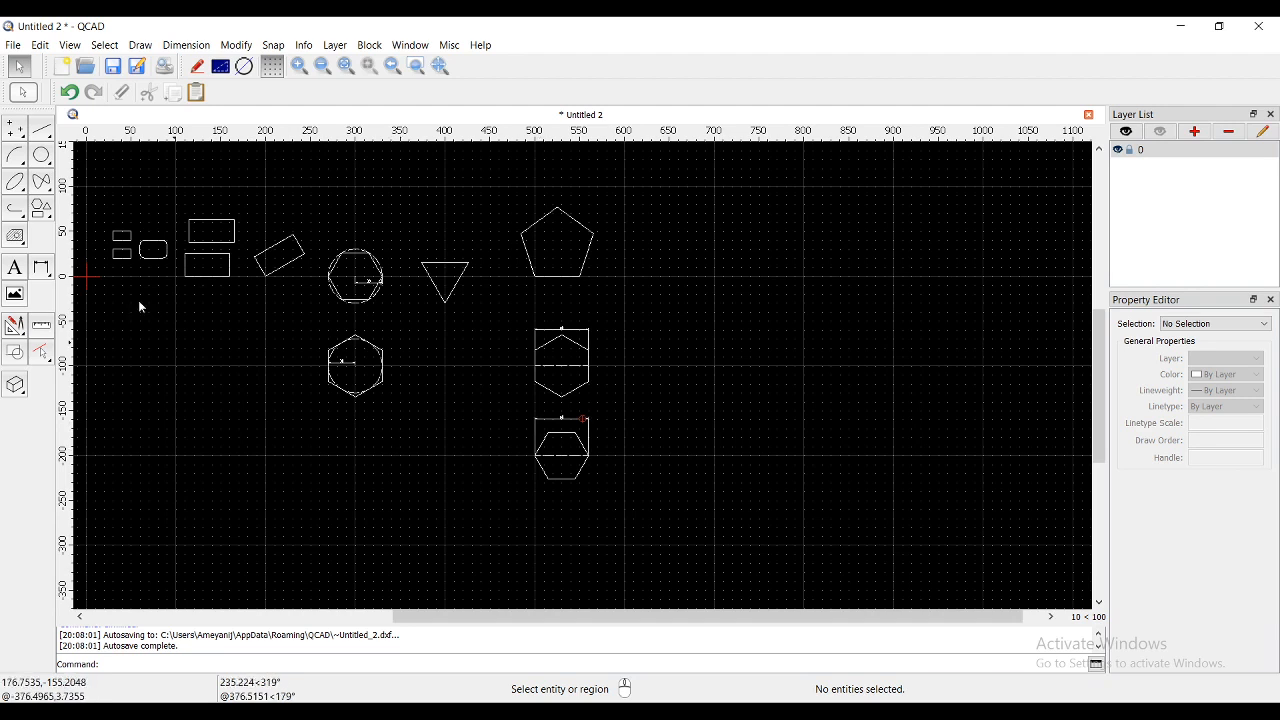
pyautogui.click(42, 210)
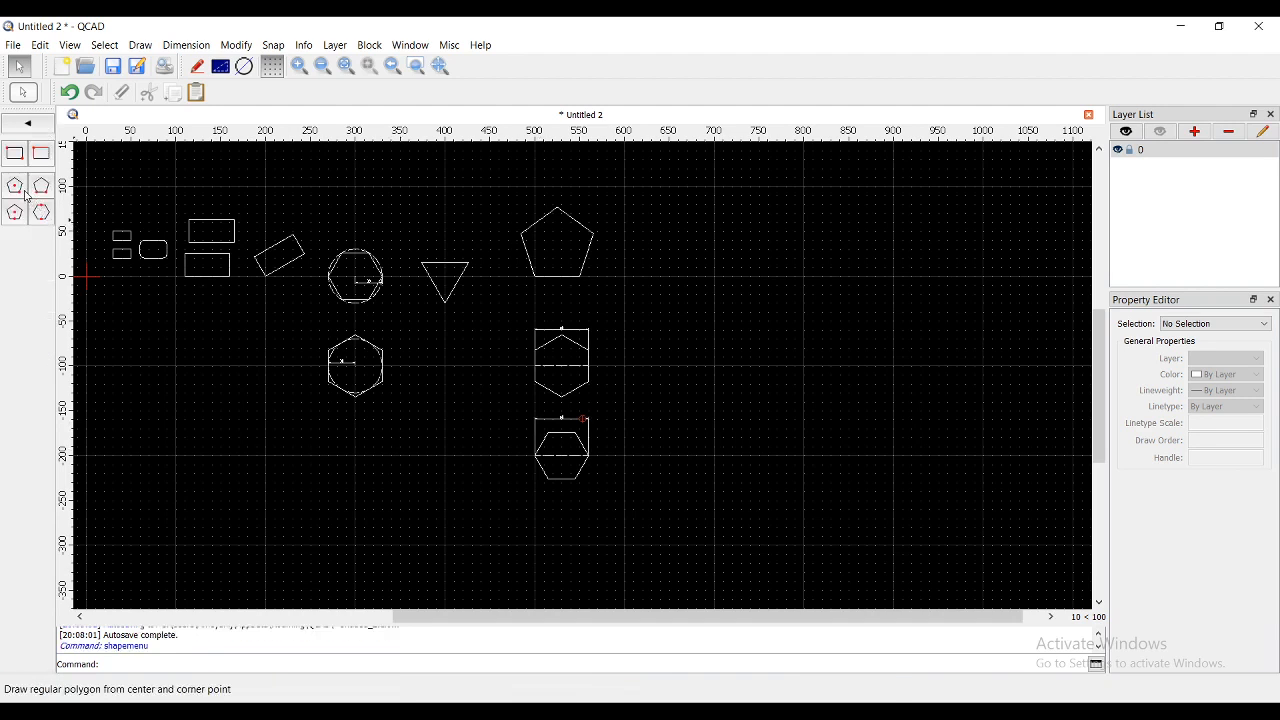
pyautogui.click(15, 185)
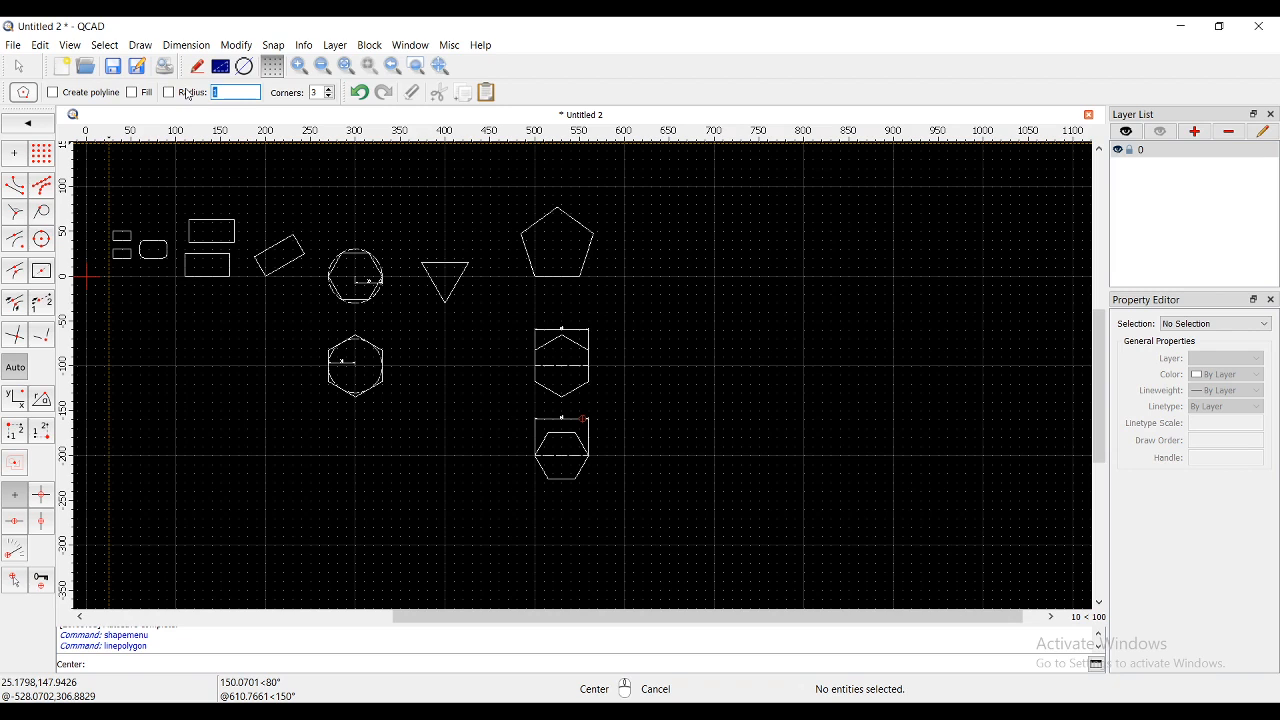
pyautogui.click(170, 92)
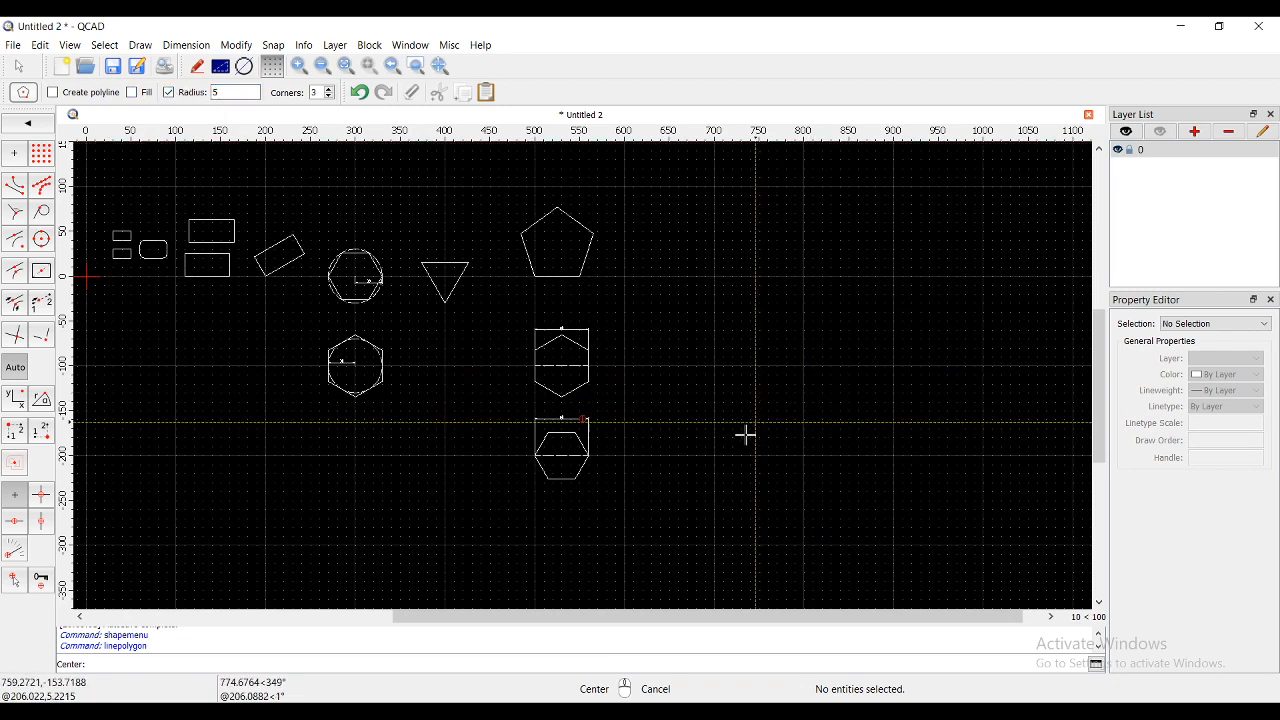
pyautogui.click(803, 455)
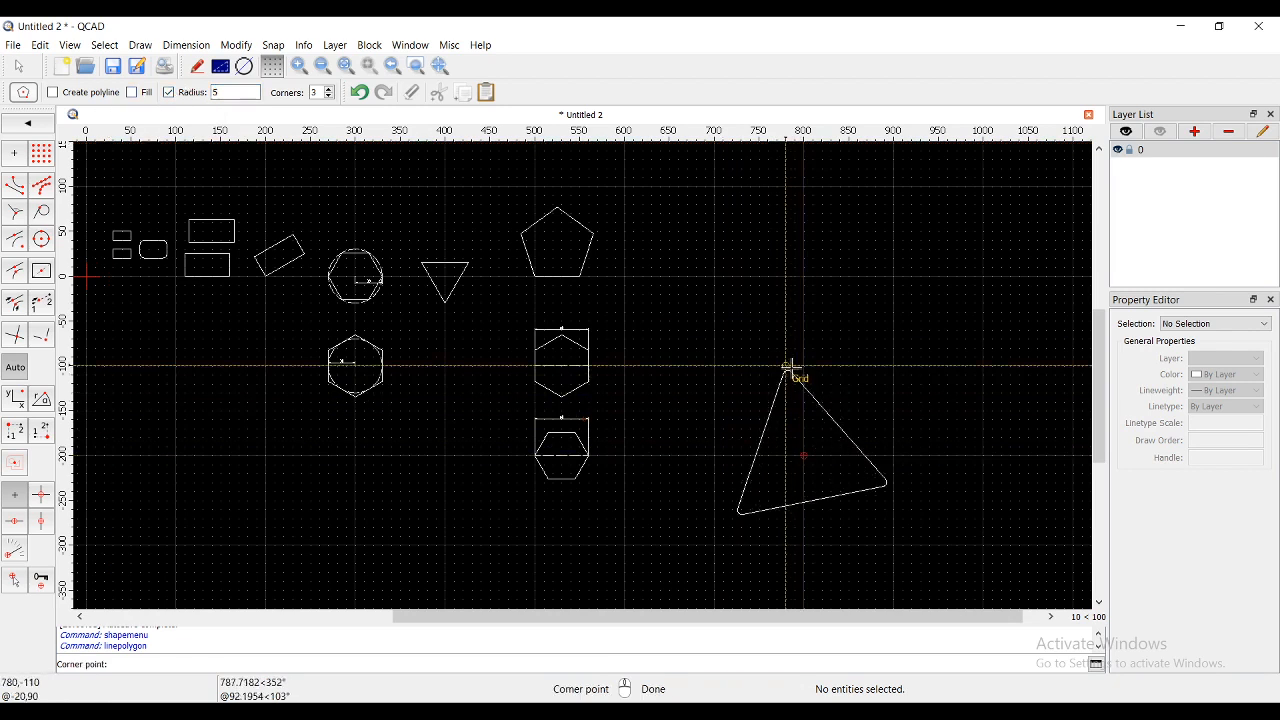
pyautogui.click(329, 88)
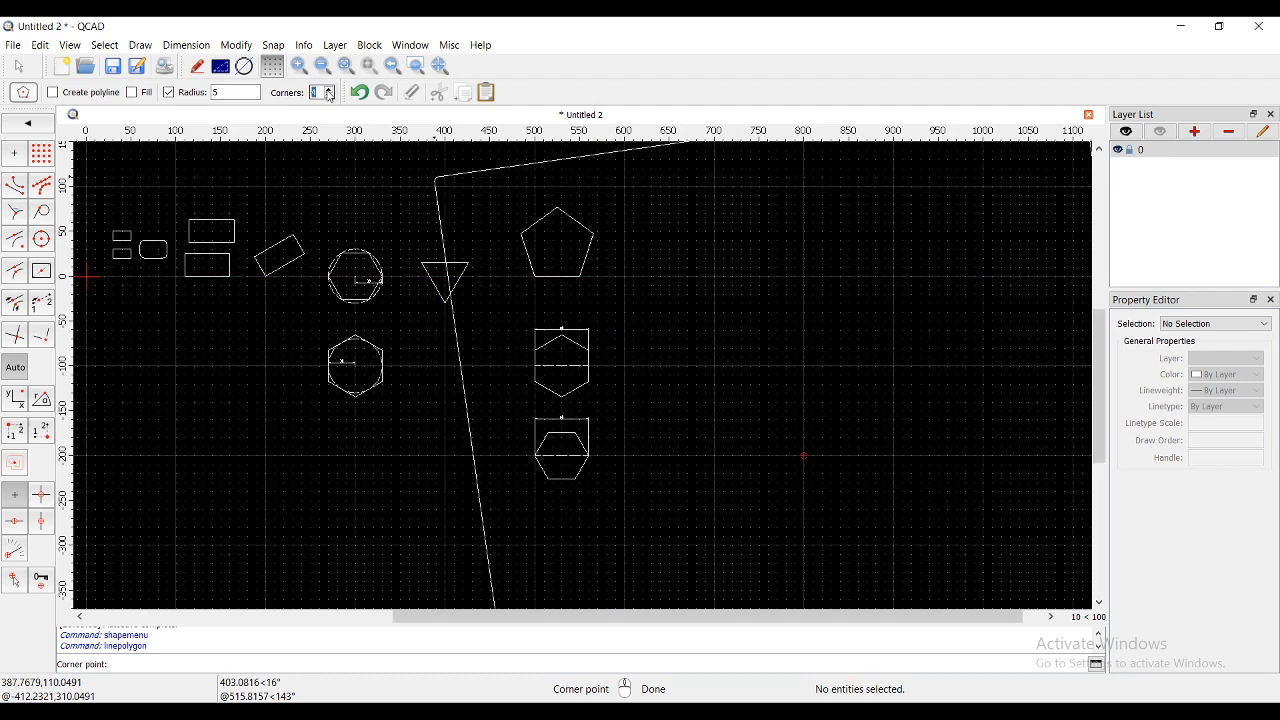
pyautogui.click(329, 90)
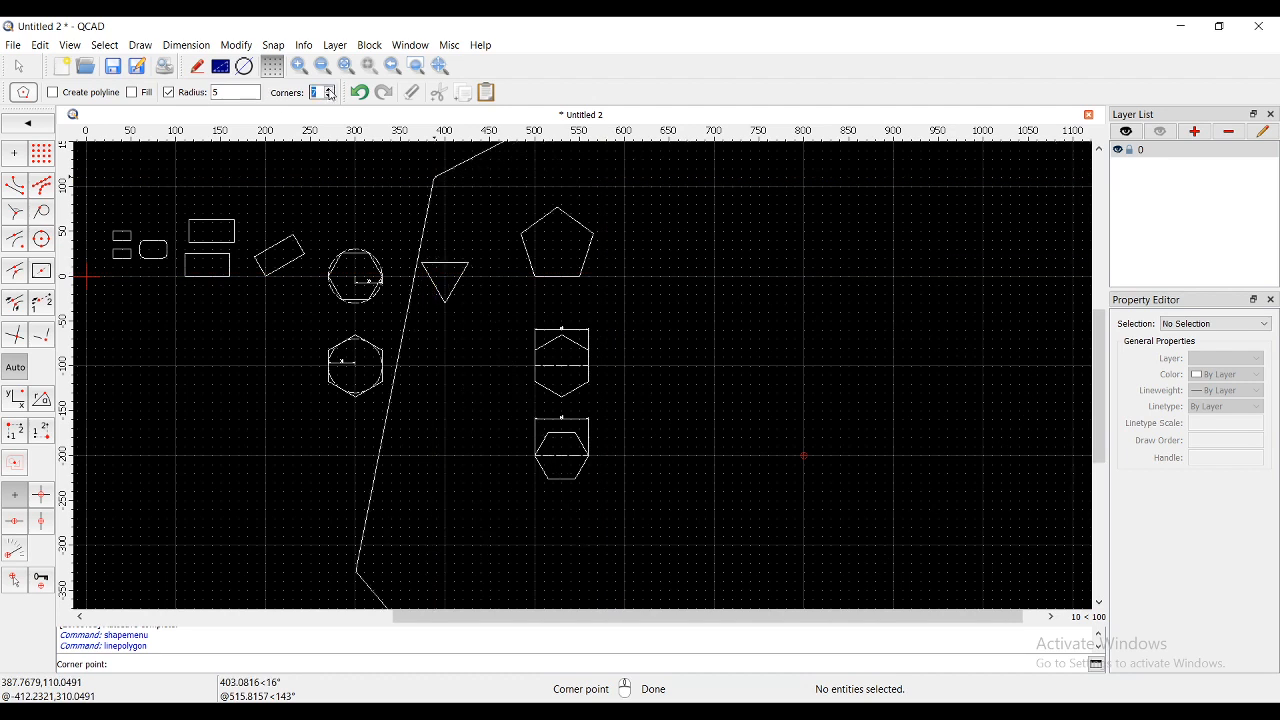
pyautogui.click(803, 297)
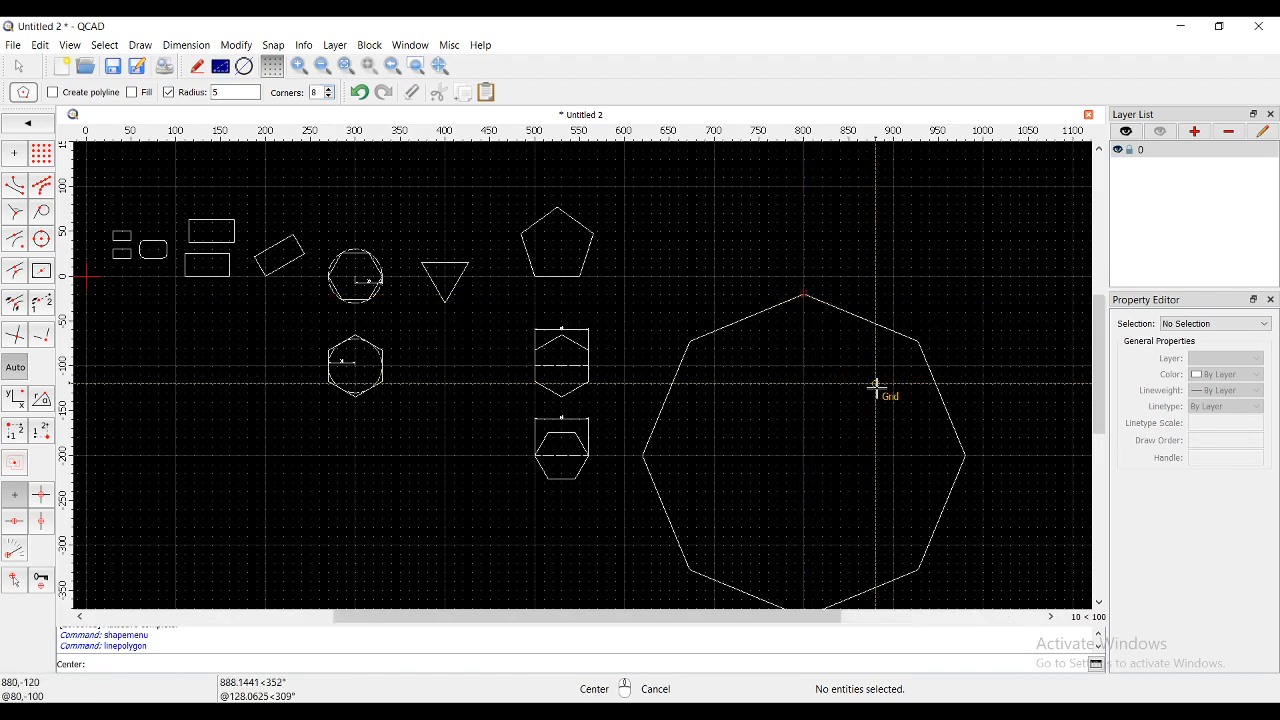
pyautogui.scroll(3, 936, 333)
pyautogui.scroll(10, 930, 331)
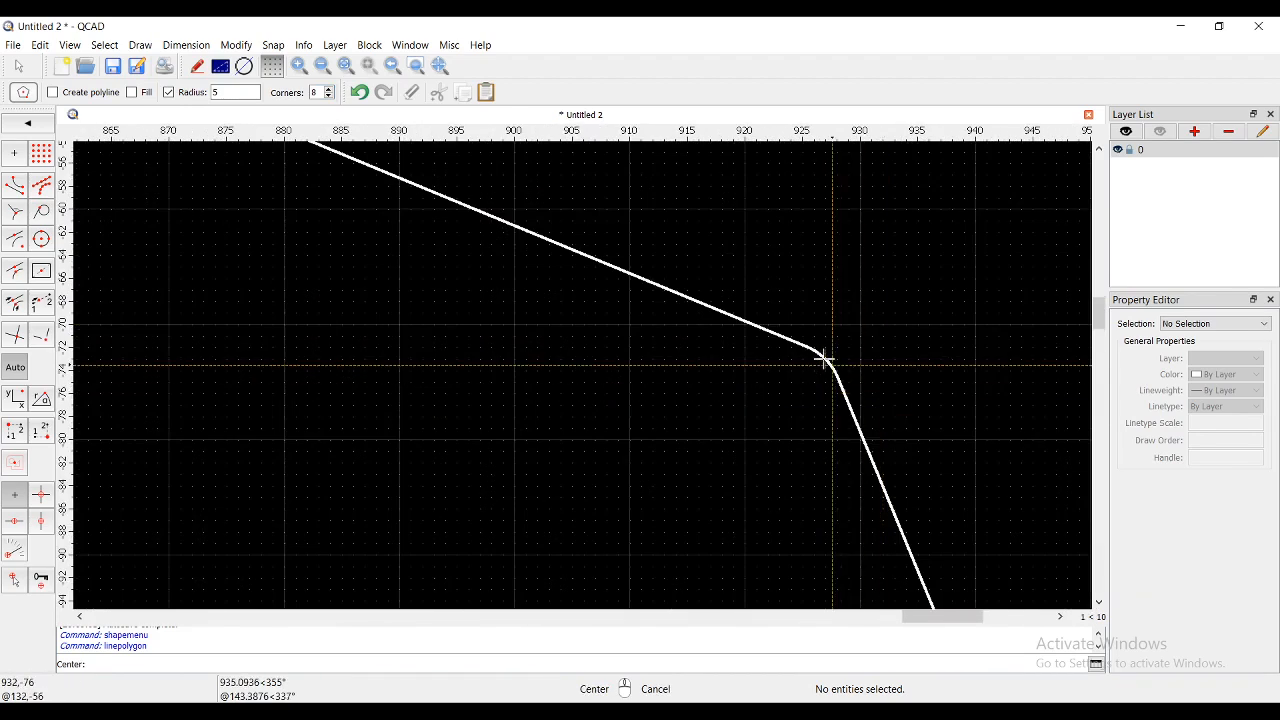
pyautogui.rightClick(823, 357)
pyautogui.click(823, 358)
pyautogui.scroll(-10, 823, 362)
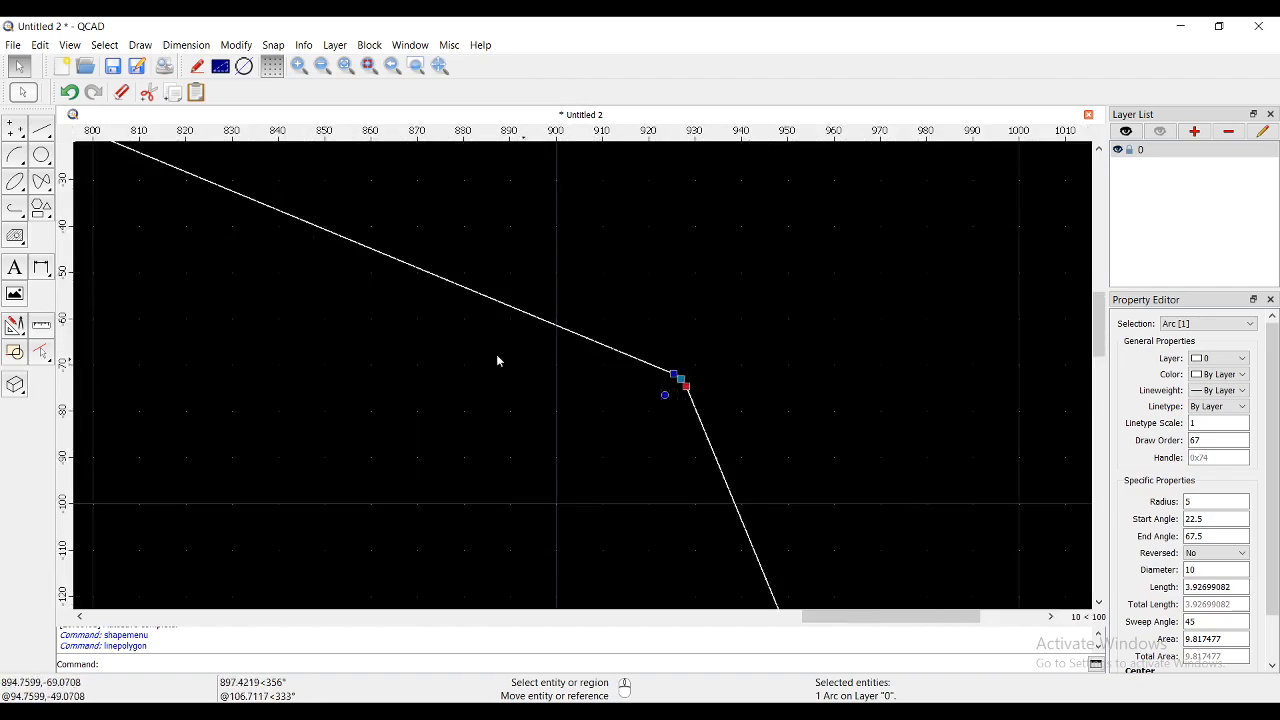
pyautogui.scroll(10, 272, 275)
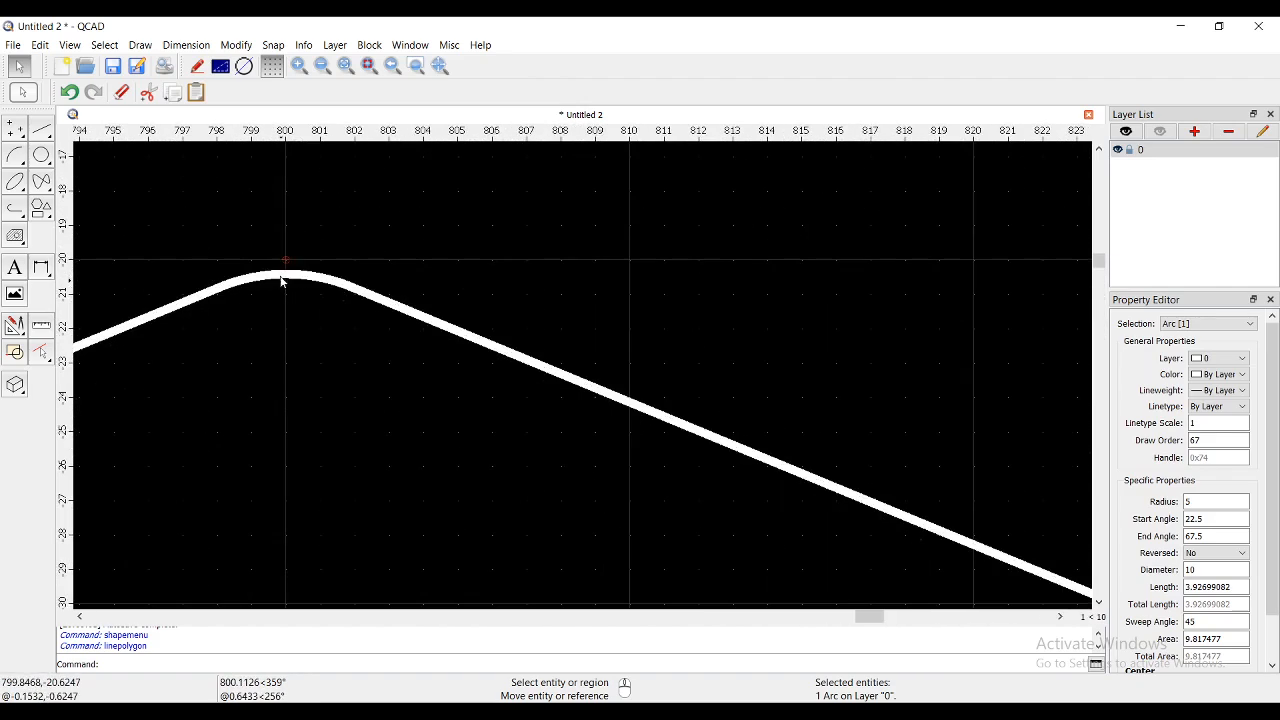
pyautogui.click(284, 274)
pyautogui.scroll(-20, 445, 305)
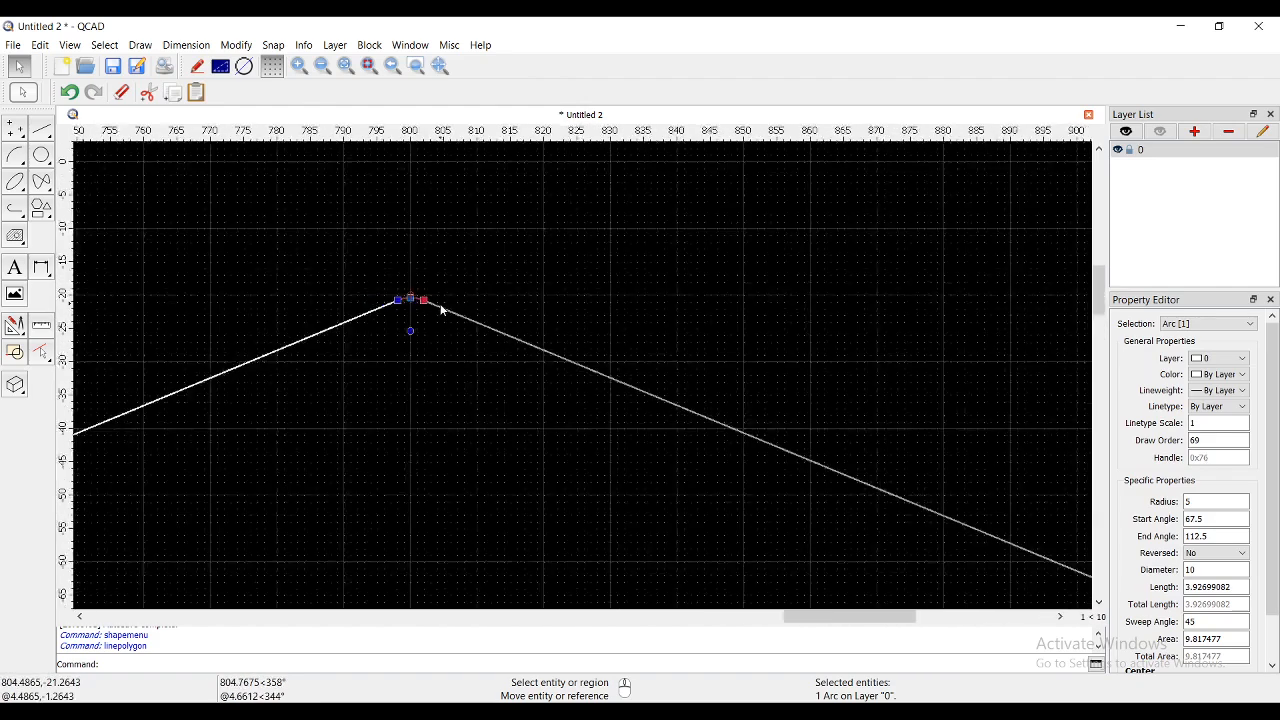
pyautogui.scroll(-3, 442, 309)
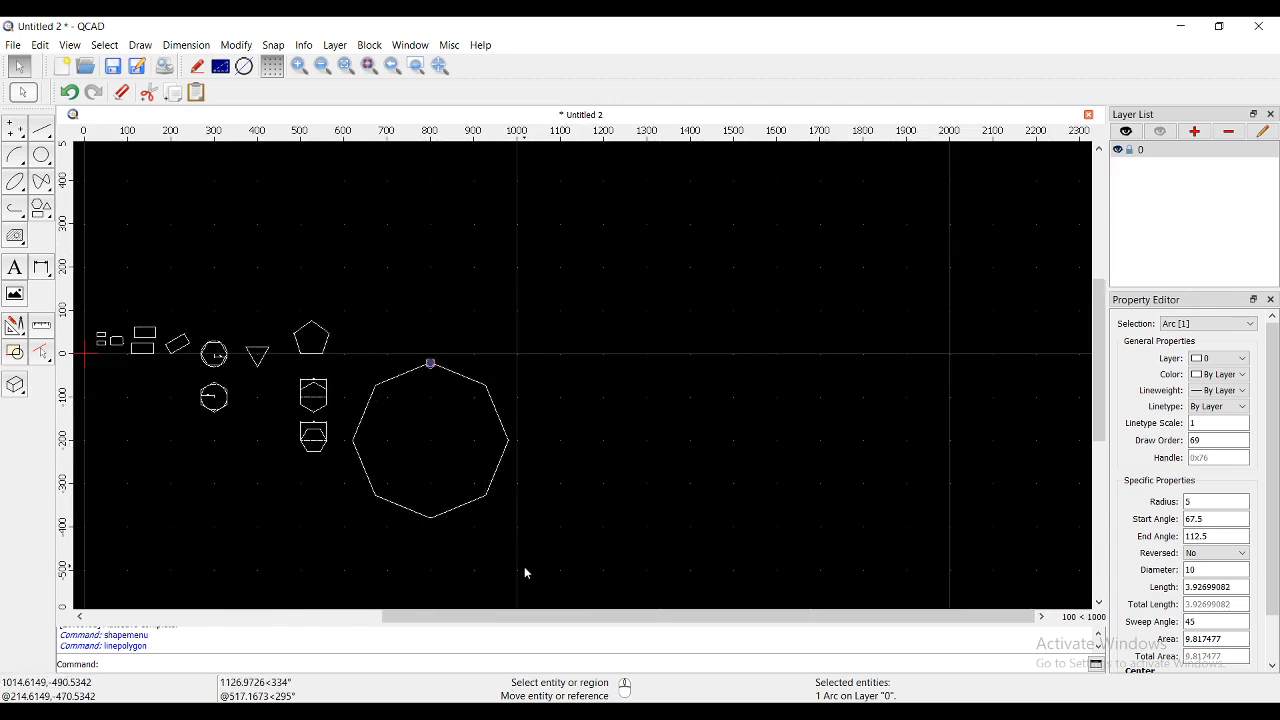
pyautogui.moveTo(524, 566); pyautogui.dragTo(350, 306)
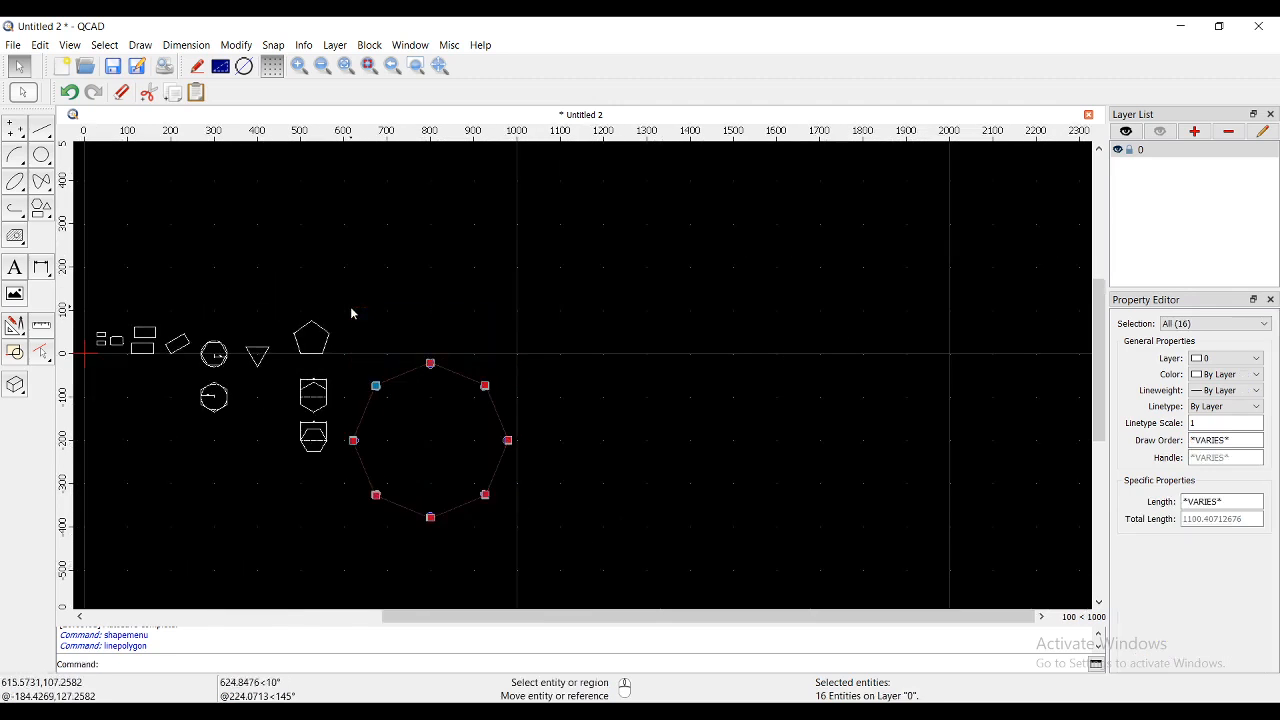
pyautogui.press('Delete')
pyautogui.scroll(-4, 216, 374)
pyautogui.scroll(4, 184, 395)
pyautogui.scroll(3, 158, 446)
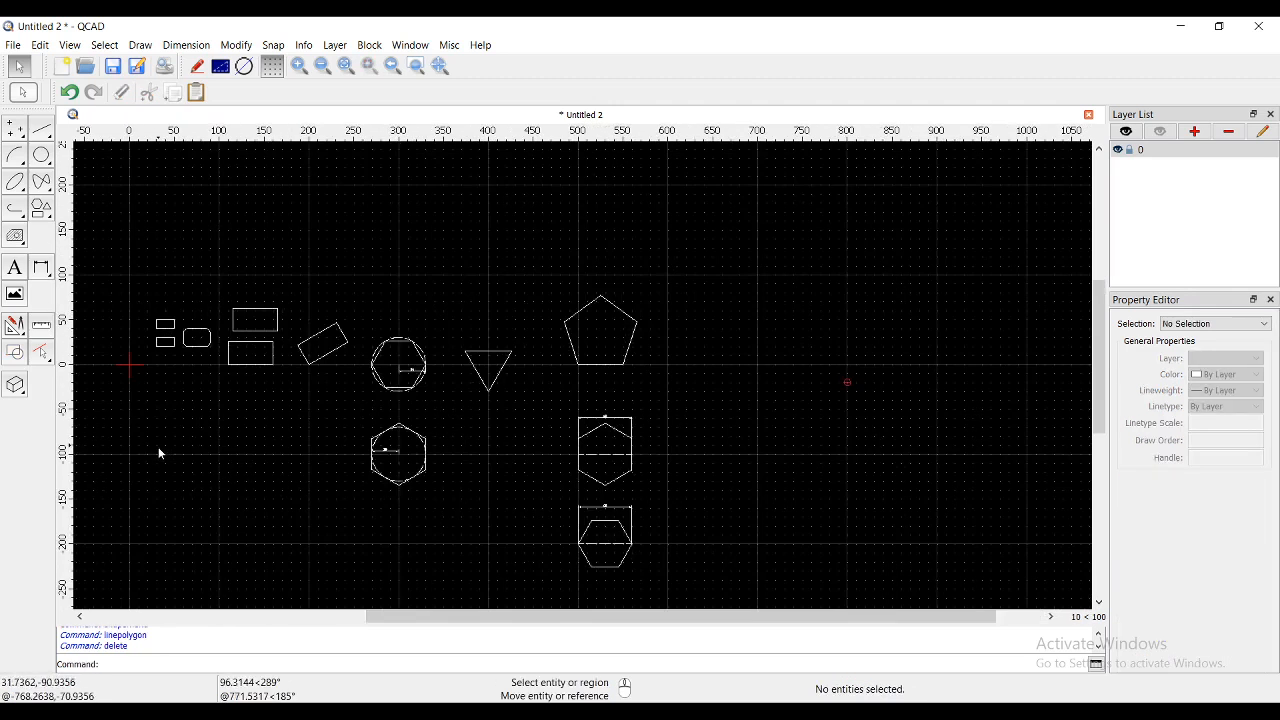
pyautogui.scroll(1, 166, 460)
pyautogui.moveTo(166, 460); pyautogui.dragTo(278, 433, button='middle')
pyautogui.scroll(-1, 143, 334)
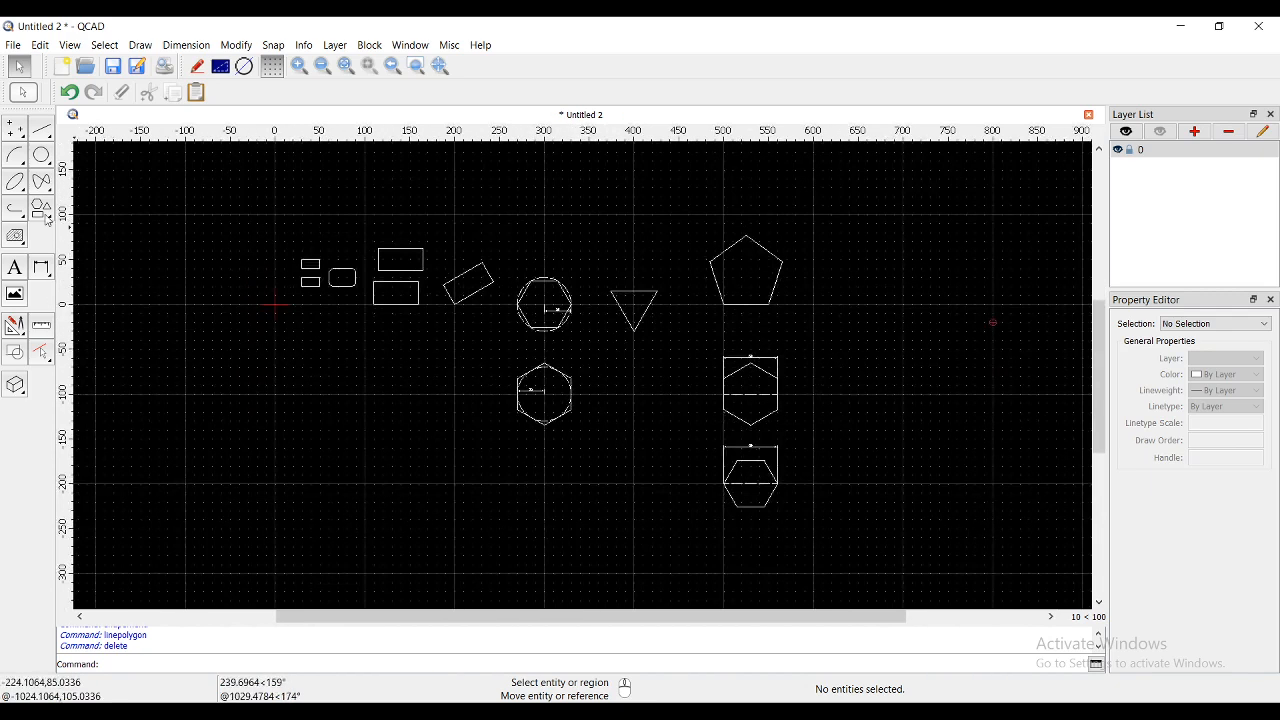